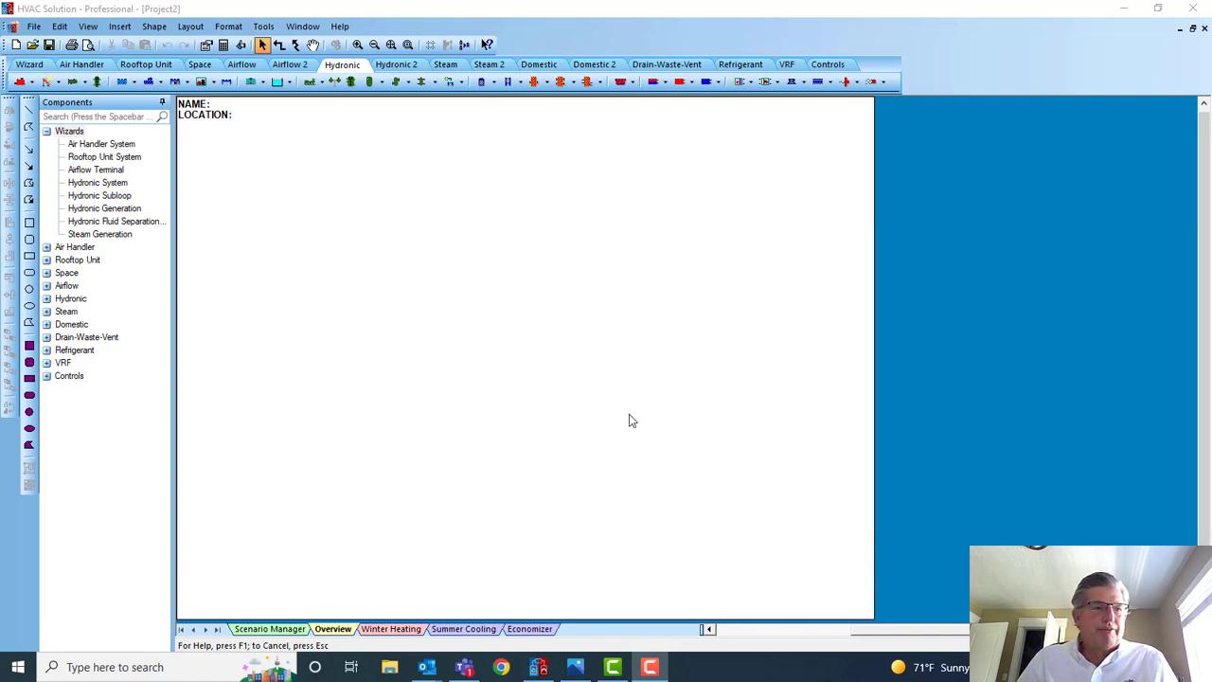
pyautogui.click(33, 27)
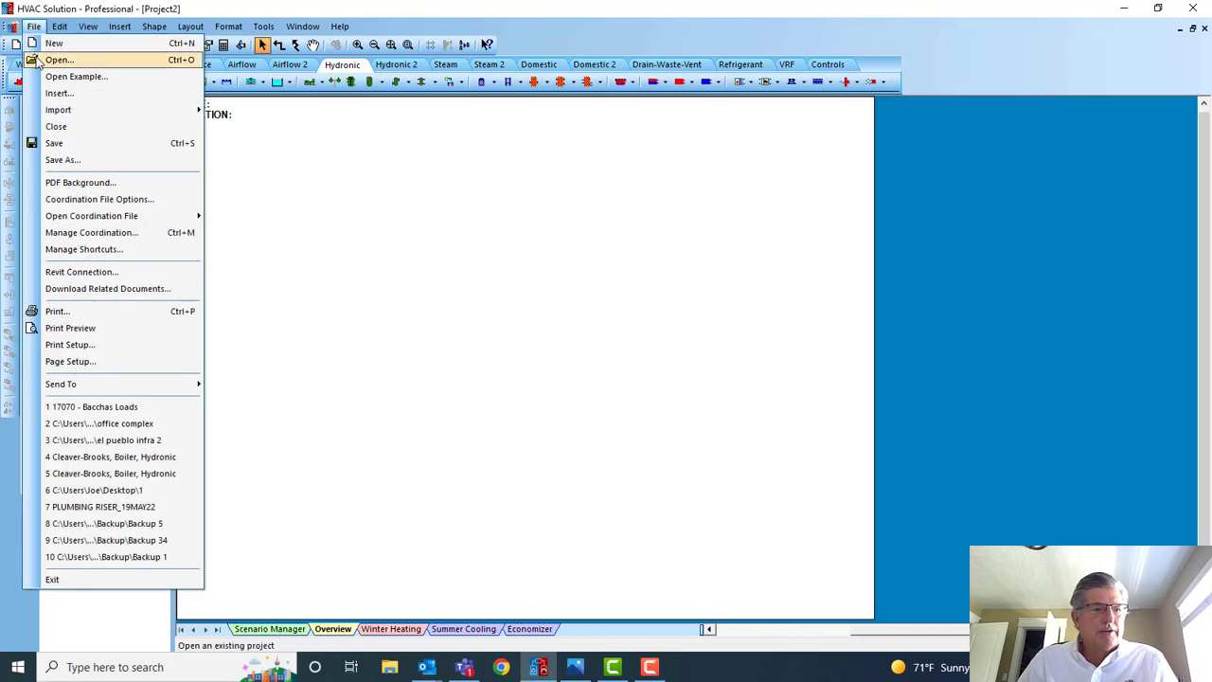
pyautogui.moveTo(57, 112)
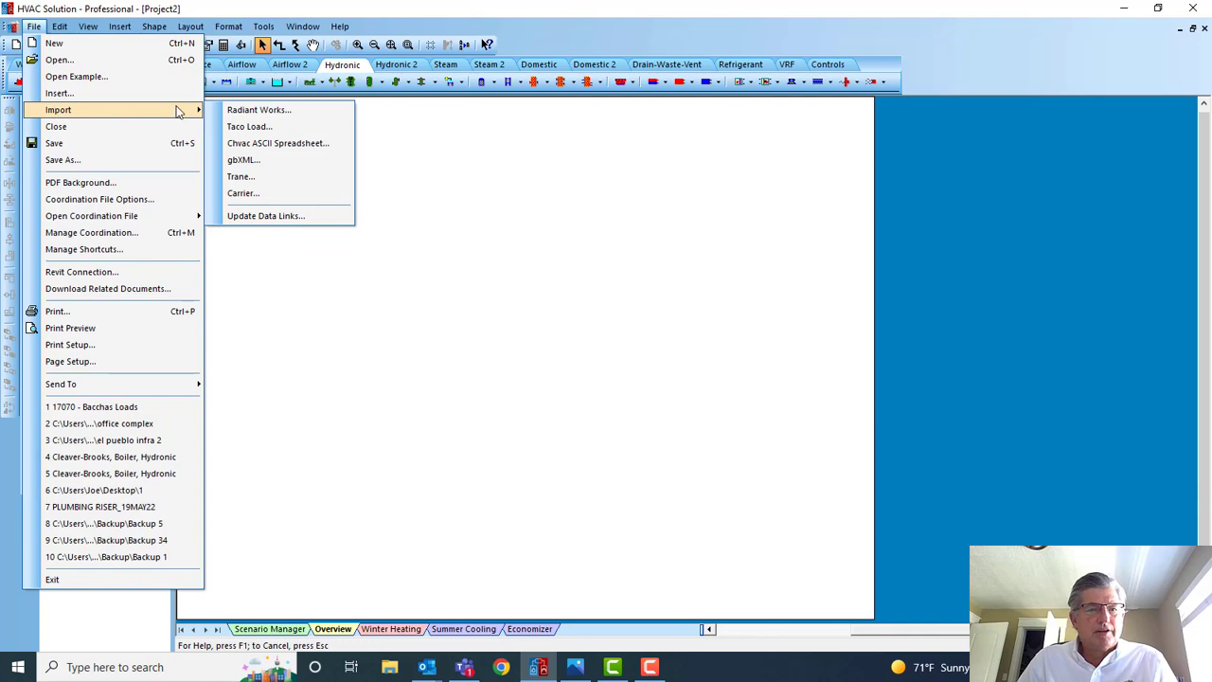
pyautogui.click(420, 161)
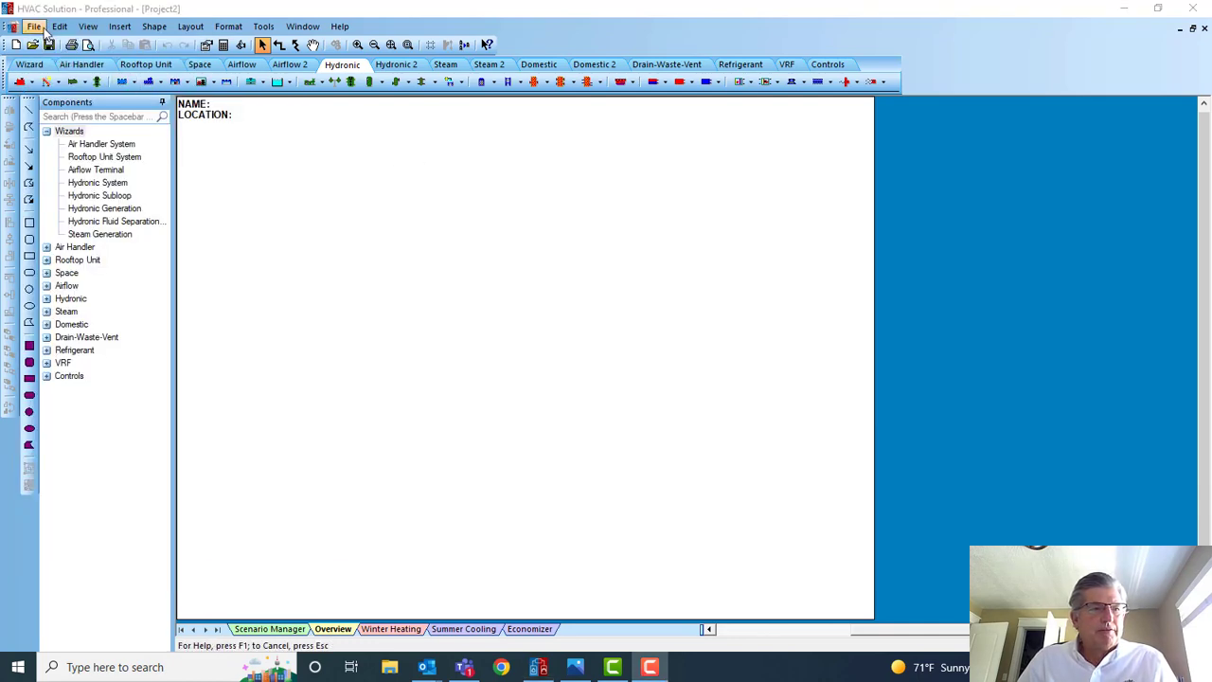
pyautogui.click(42, 30)
pyautogui.moveTo(139, 117)
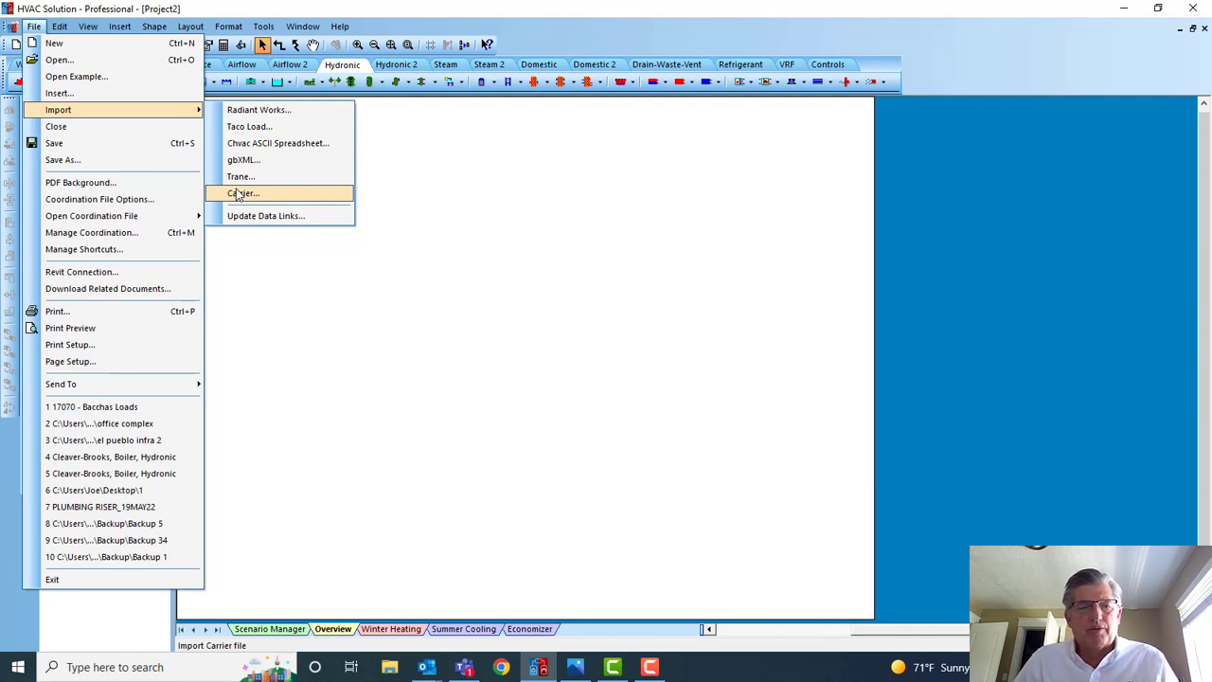
pyautogui.click(276, 243)
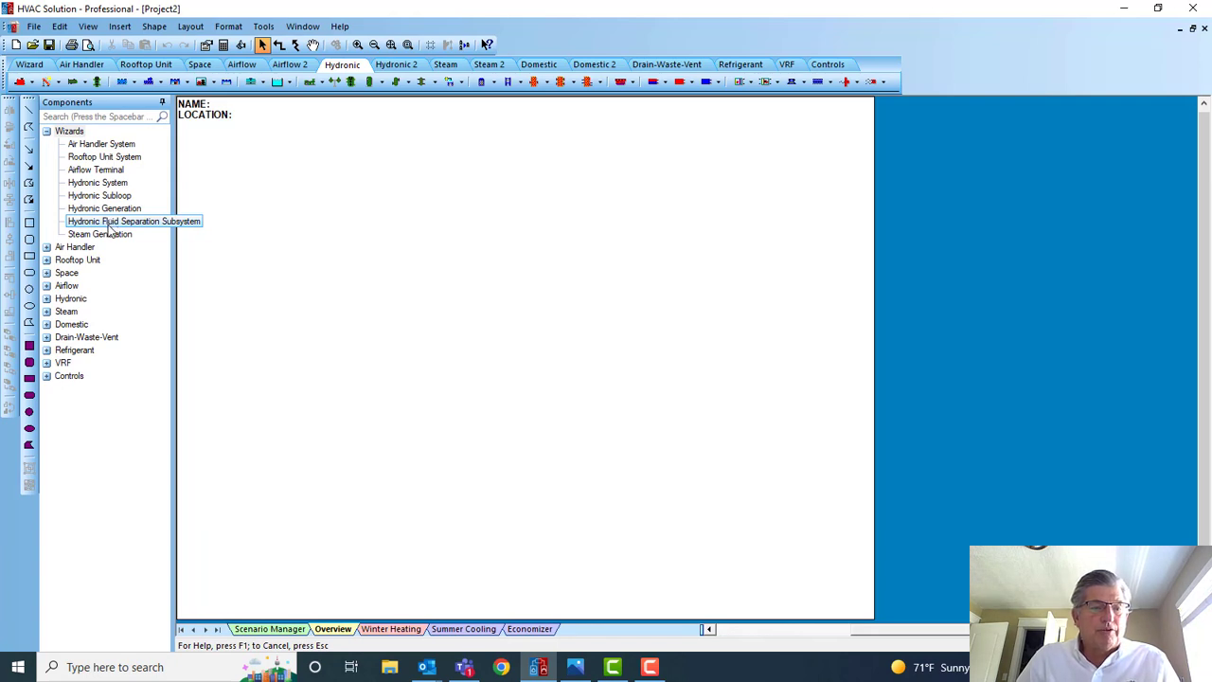
# Start a Hydronic Fluid Separation Subsystem for heating only, built for connecting loads to a primary generation loop.
pyautogui.doubleClick(108, 227)
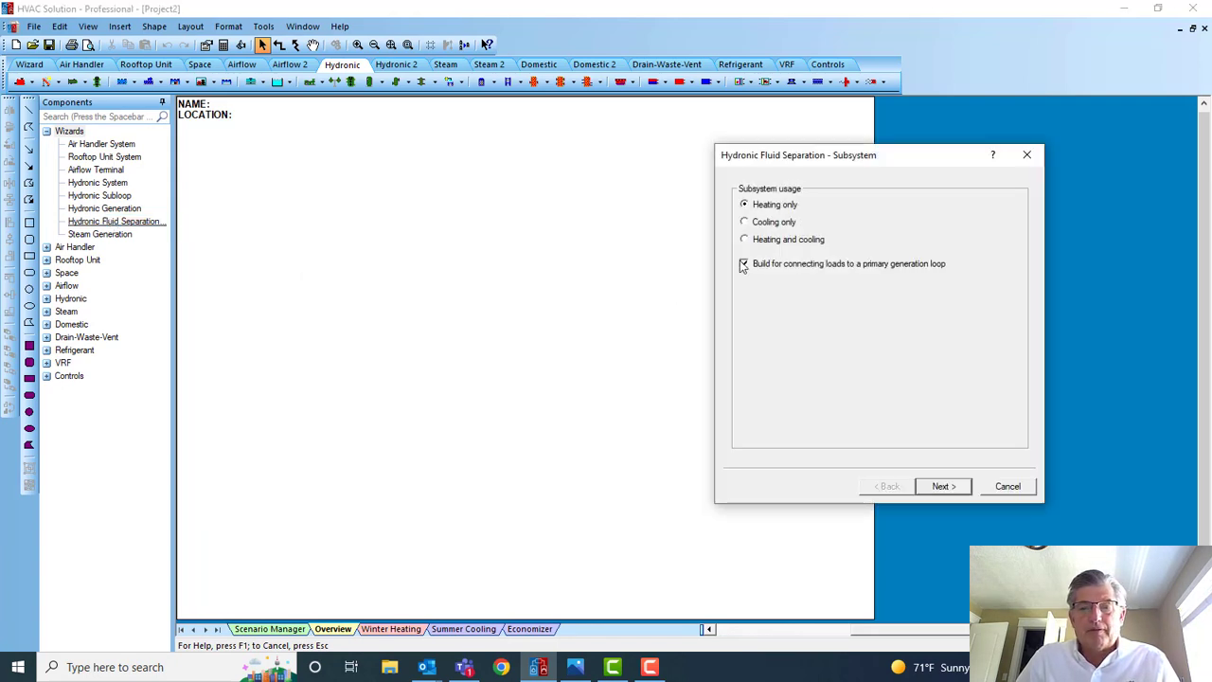
pyautogui.moveTo(959, 173); pyautogui.dragTo(1035, 225)
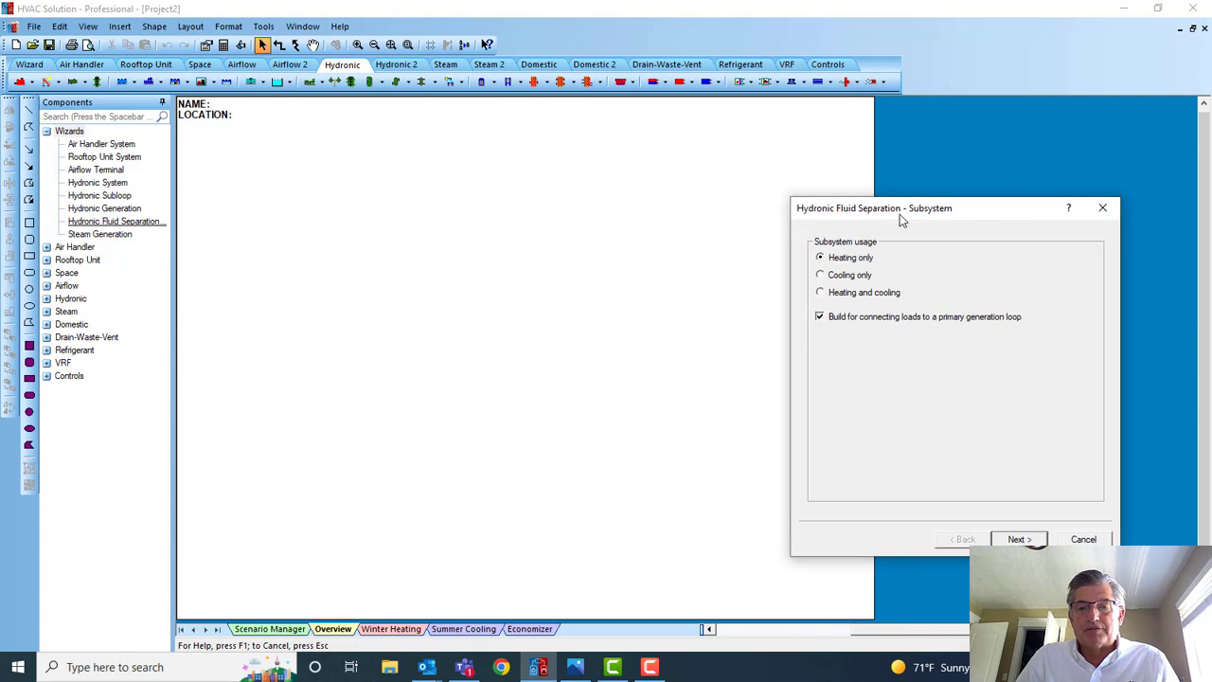
pyautogui.click(703, 207)
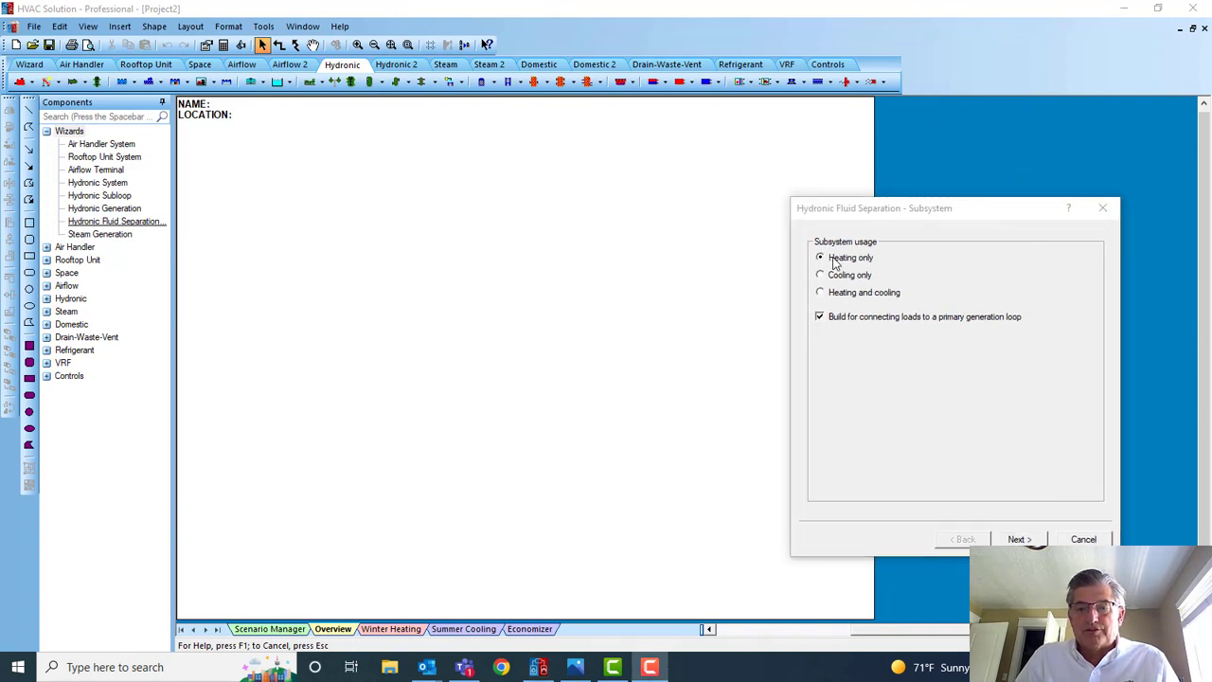
pyautogui.click(831, 321)
pyautogui.click(1020, 539)
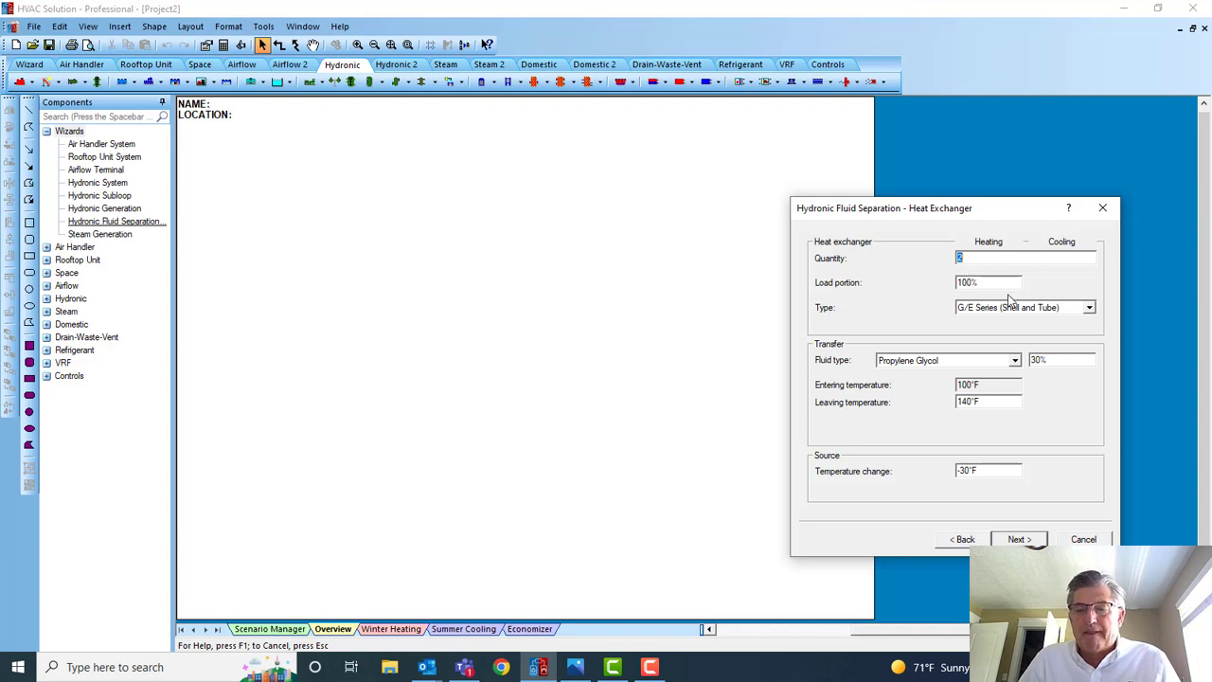
# Accept two G/E Series (Shell and Tube) heat exchangers with 30% propylene glycol, and multiple-purpose and control valves on the inlet.
pyautogui.click(1089, 309)
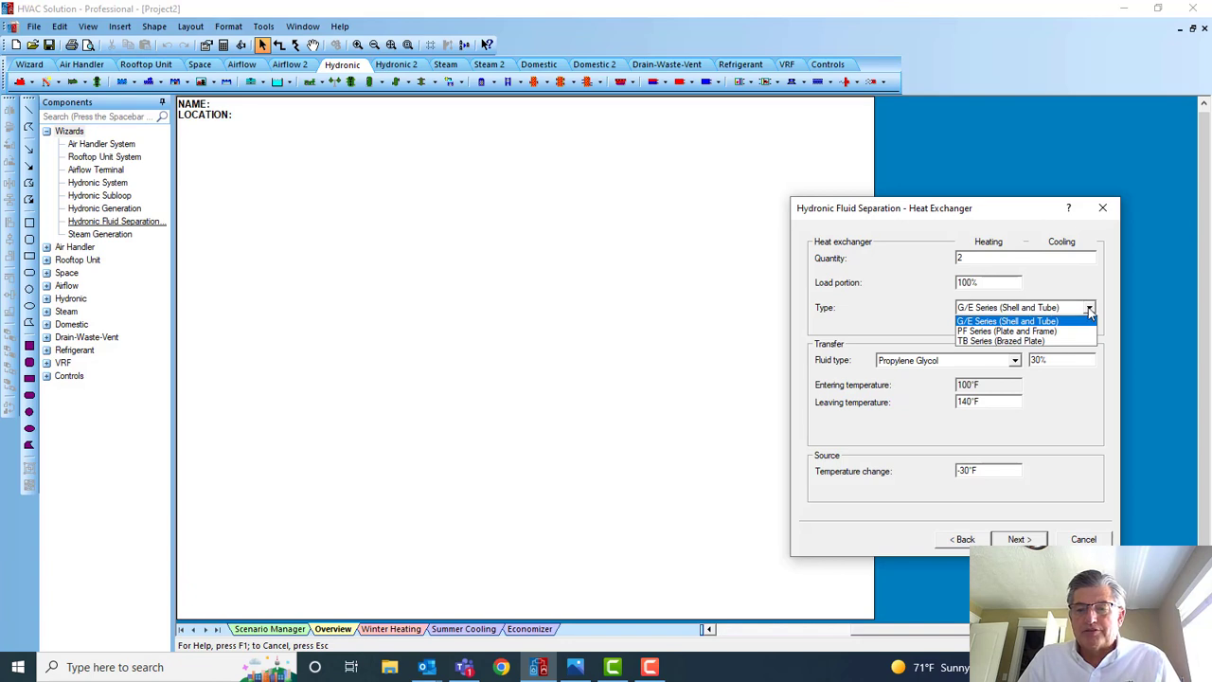
pyautogui.click(1090, 312)
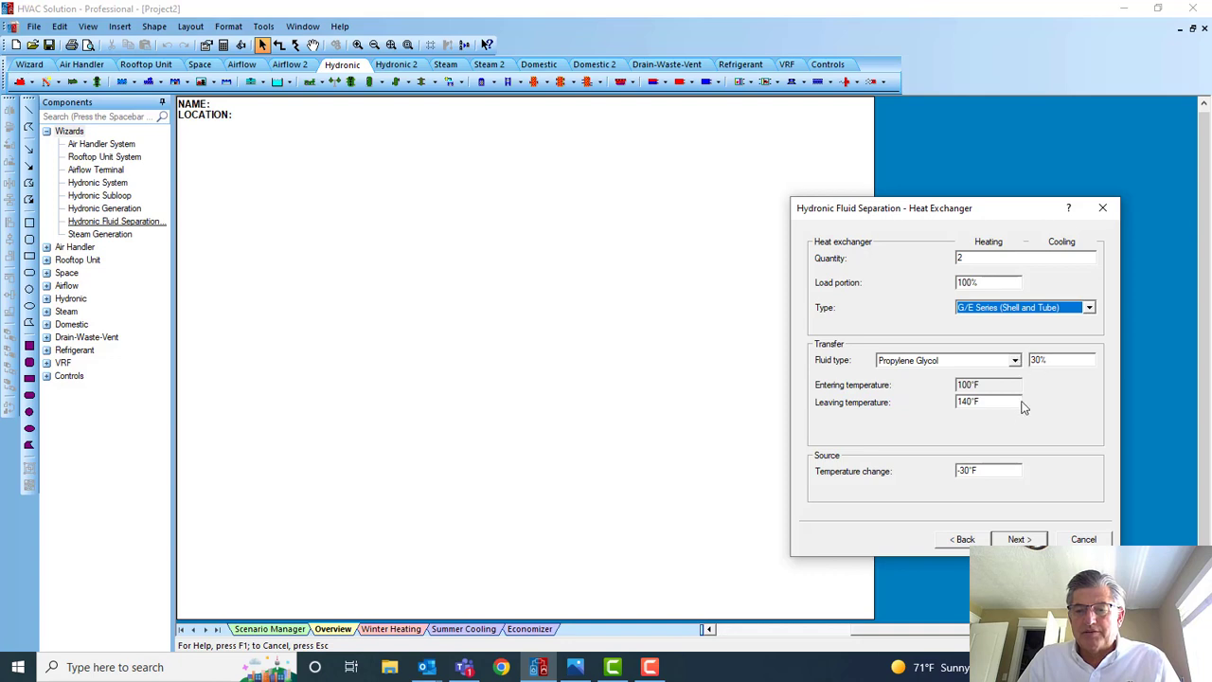
pyautogui.click(1018, 539)
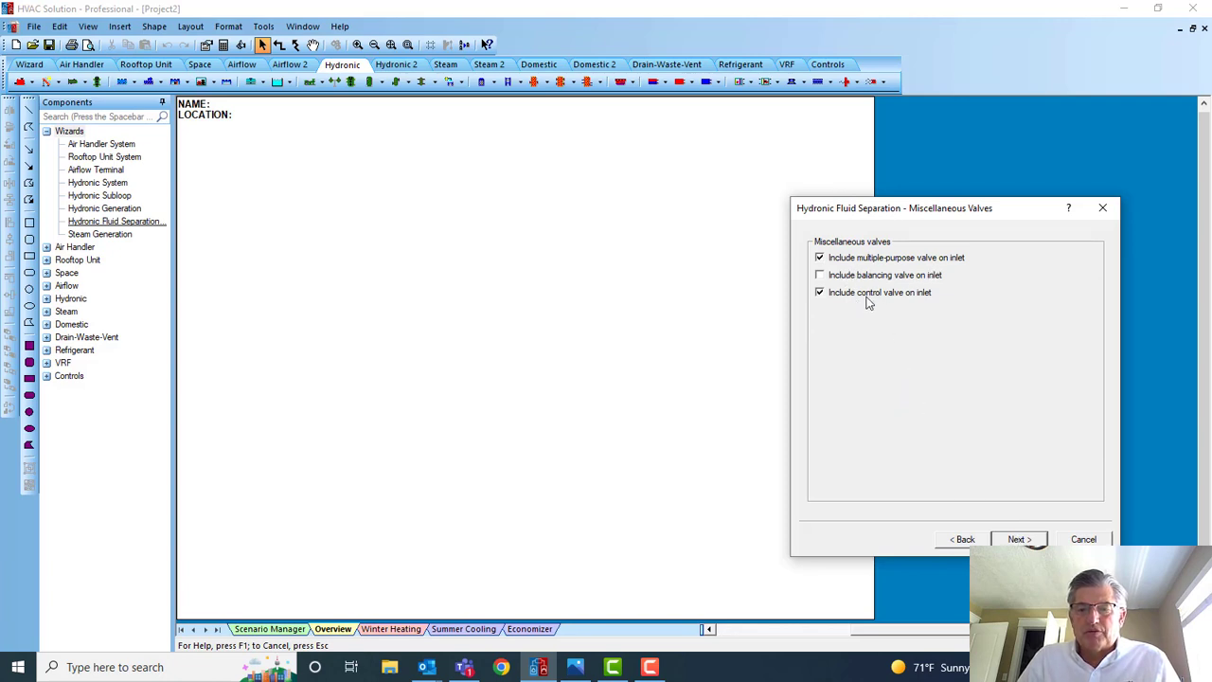
pyautogui.click(820, 275)
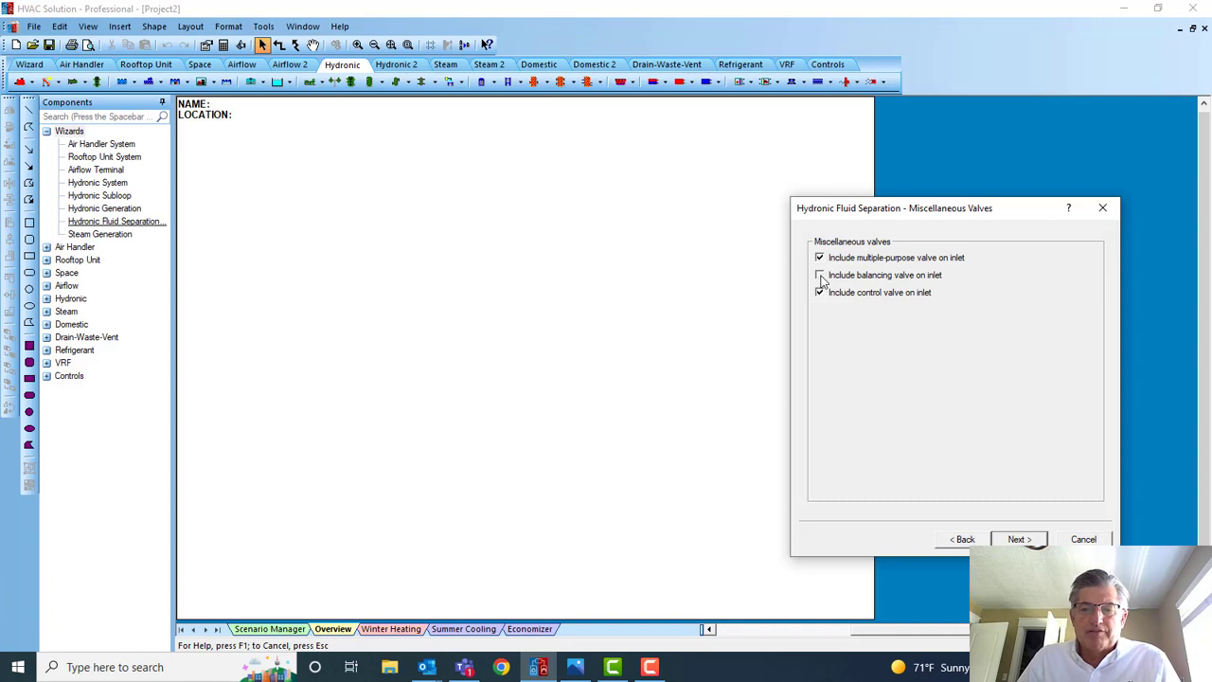
pyautogui.click(820, 257)
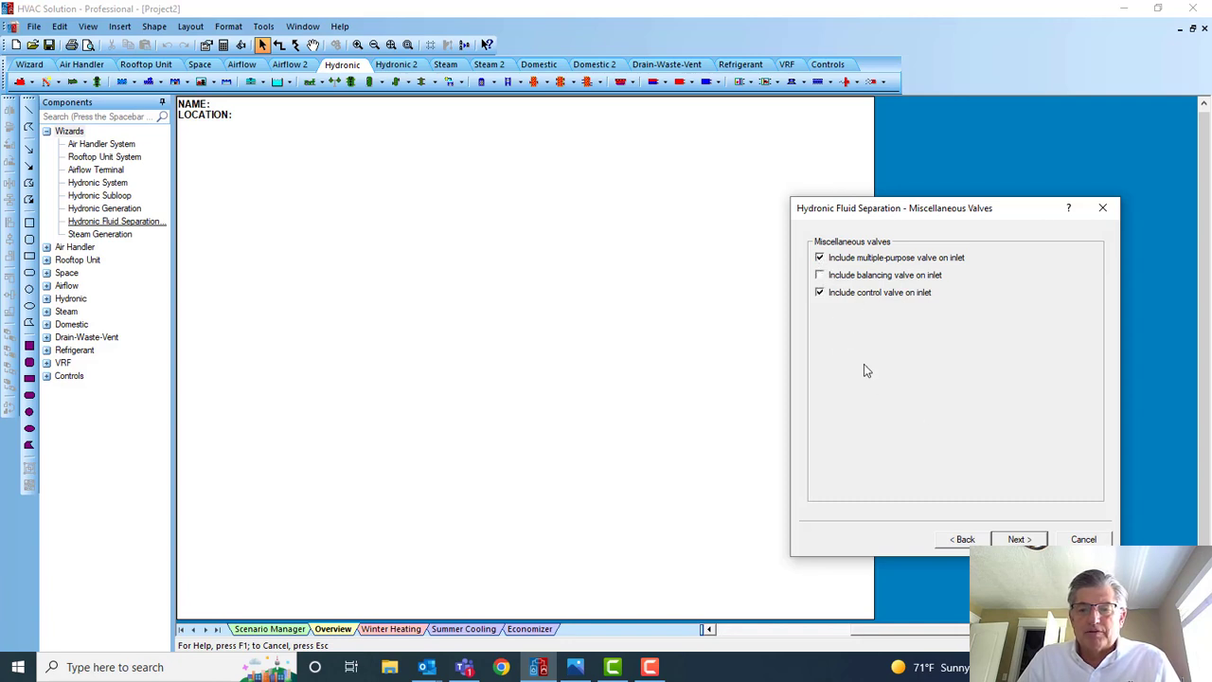
pyautogui.click(1021, 538)
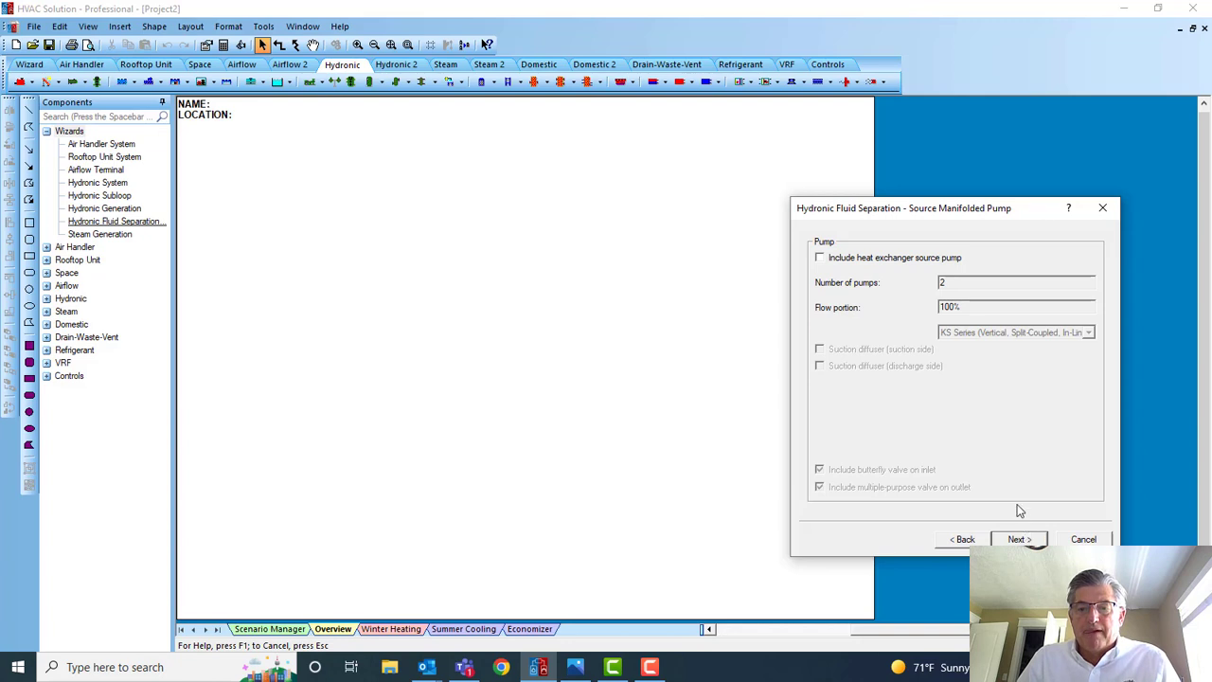
# Include two KS Series heat exchanger source pumps at 100% flow portion, and accept two KS Series transfer pumps.
pyautogui.click(821, 259)
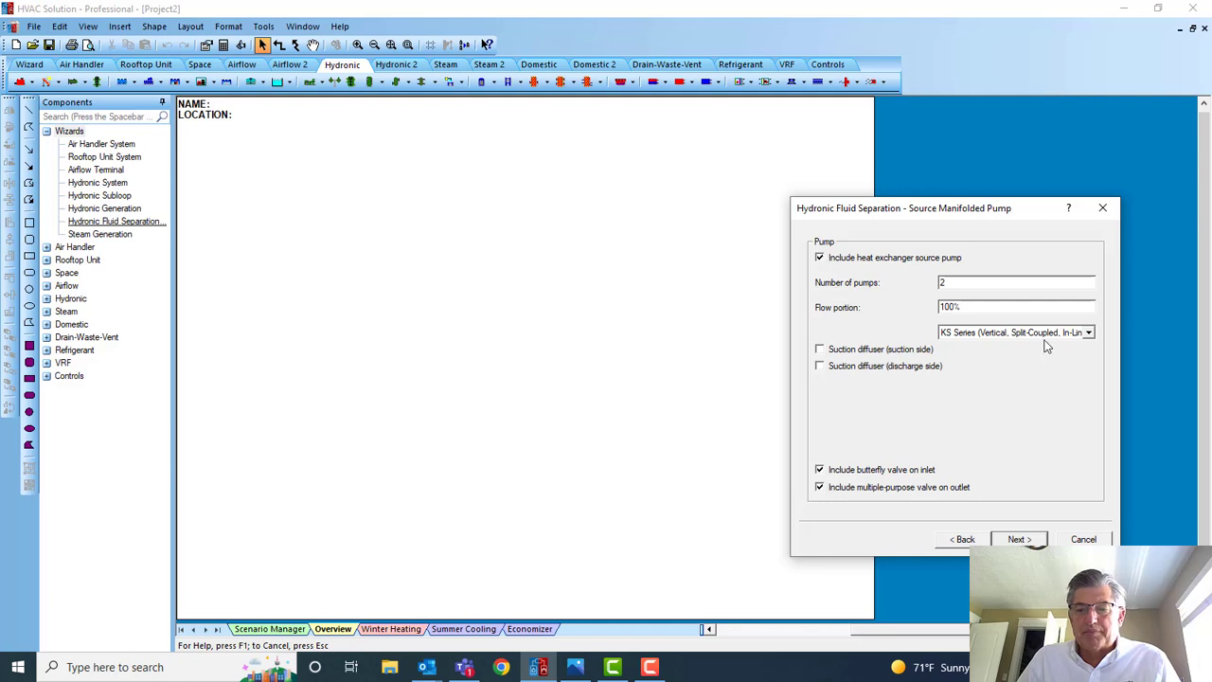
pyautogui.click(1089, 334)
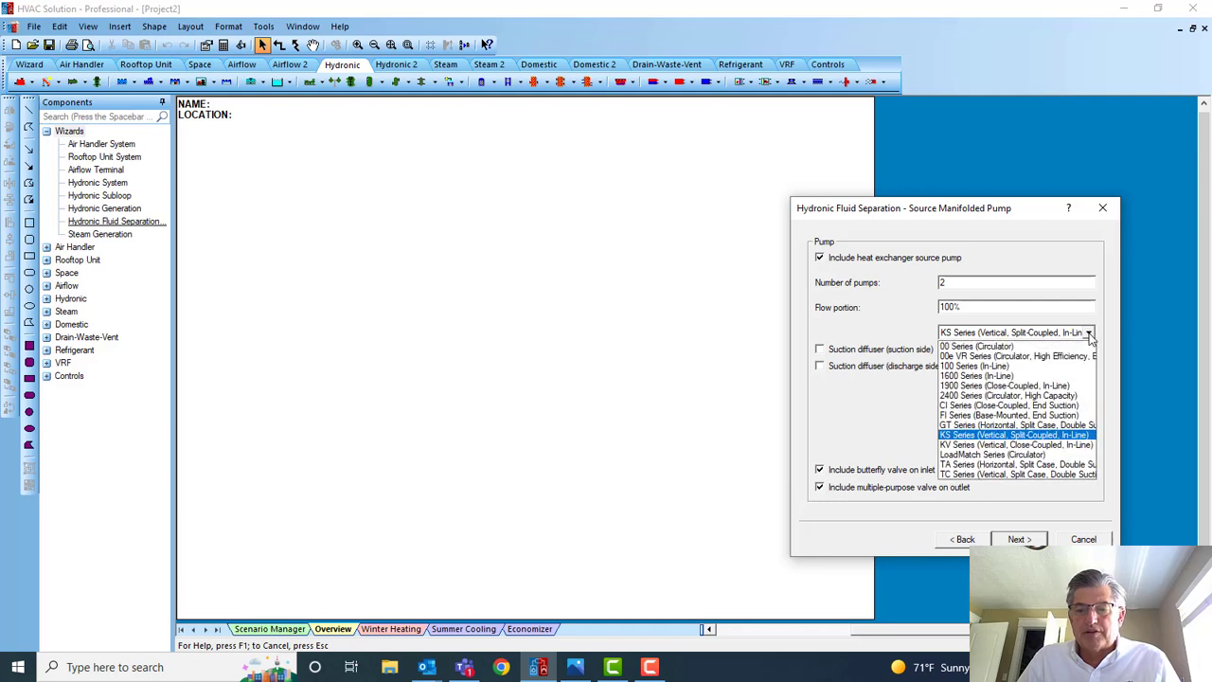
pyautogui.click(1089, 336)
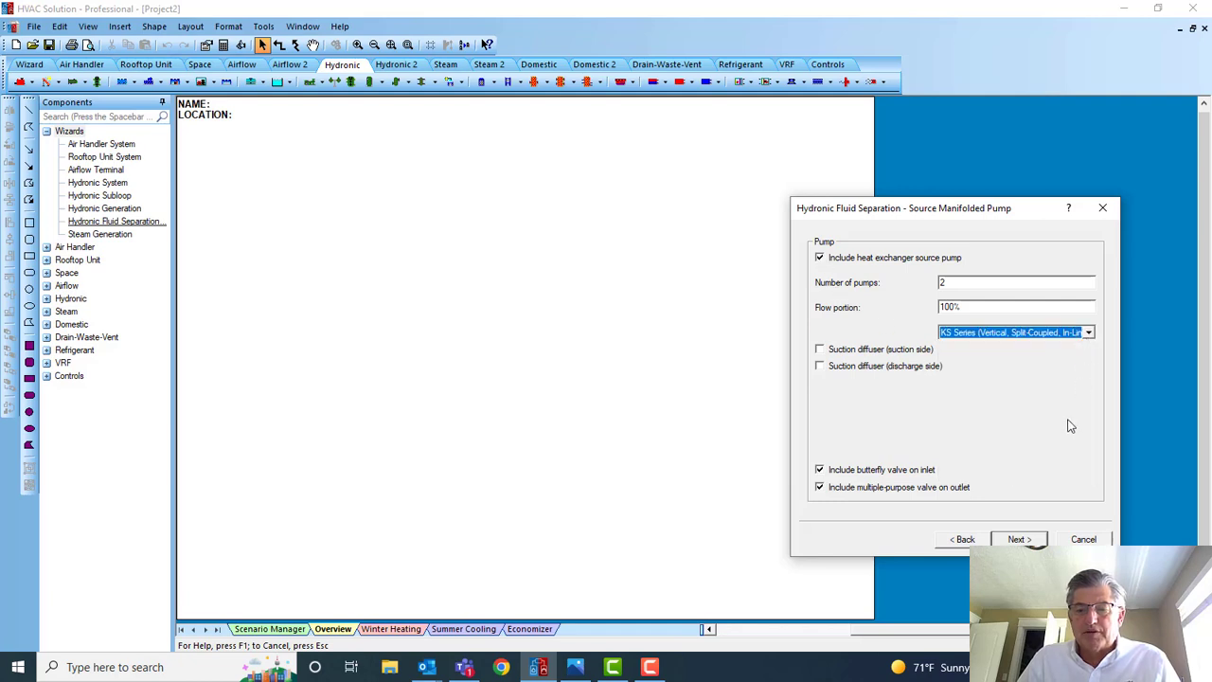
pyautogui.click(1019, 539)
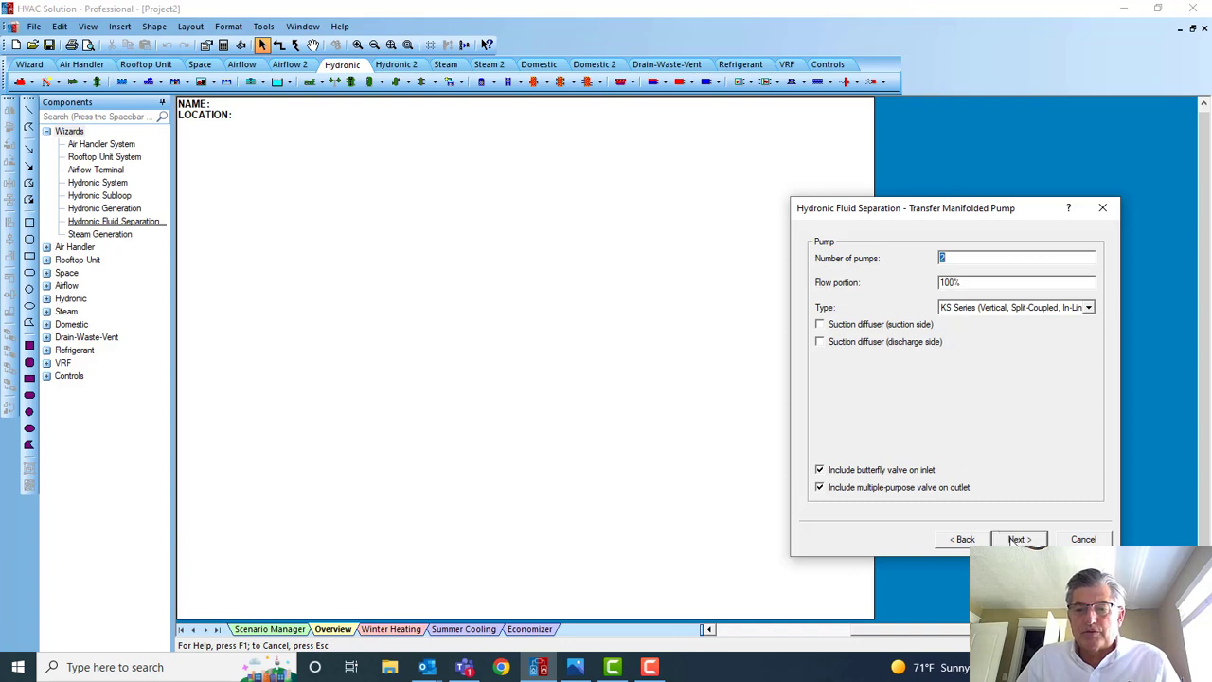
pyautogui.click(1014, 539)
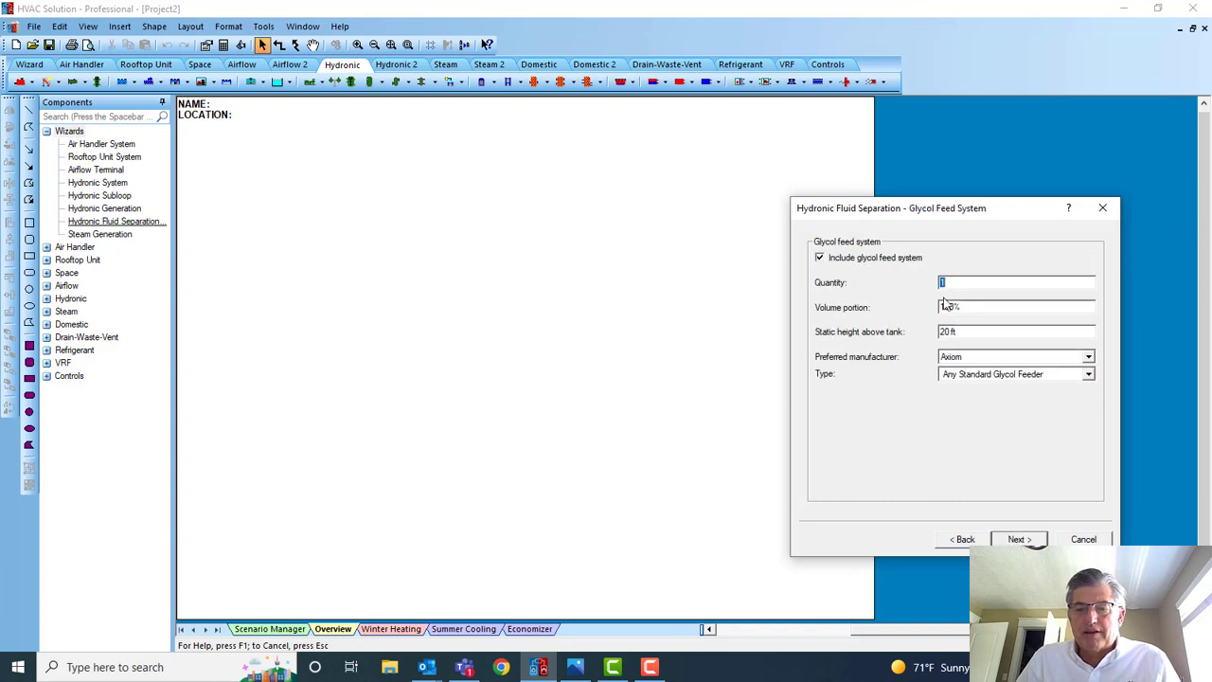
# Accept one Axiom glycol feed system and one CA Series expansion tank, and complete the wizard to generate the subsystem diagram.
pyautogui.click(1020, 539)
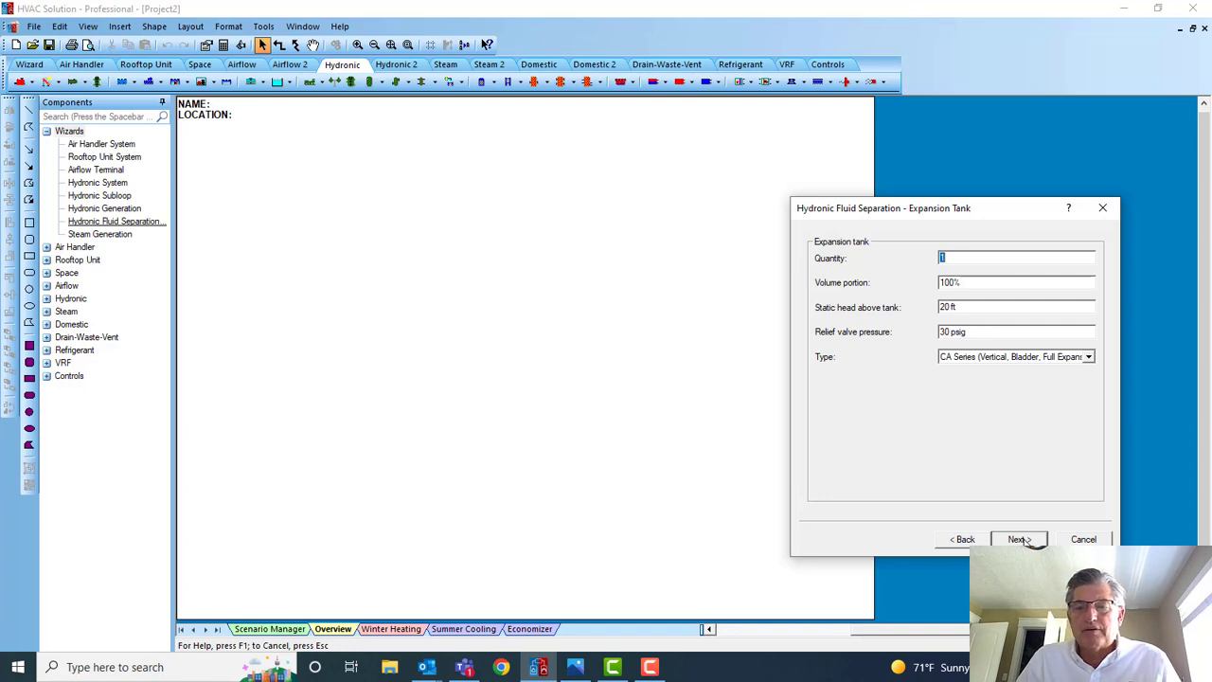
pyautogui.click(1029, 541)
pyautogui.click(1025, 541)
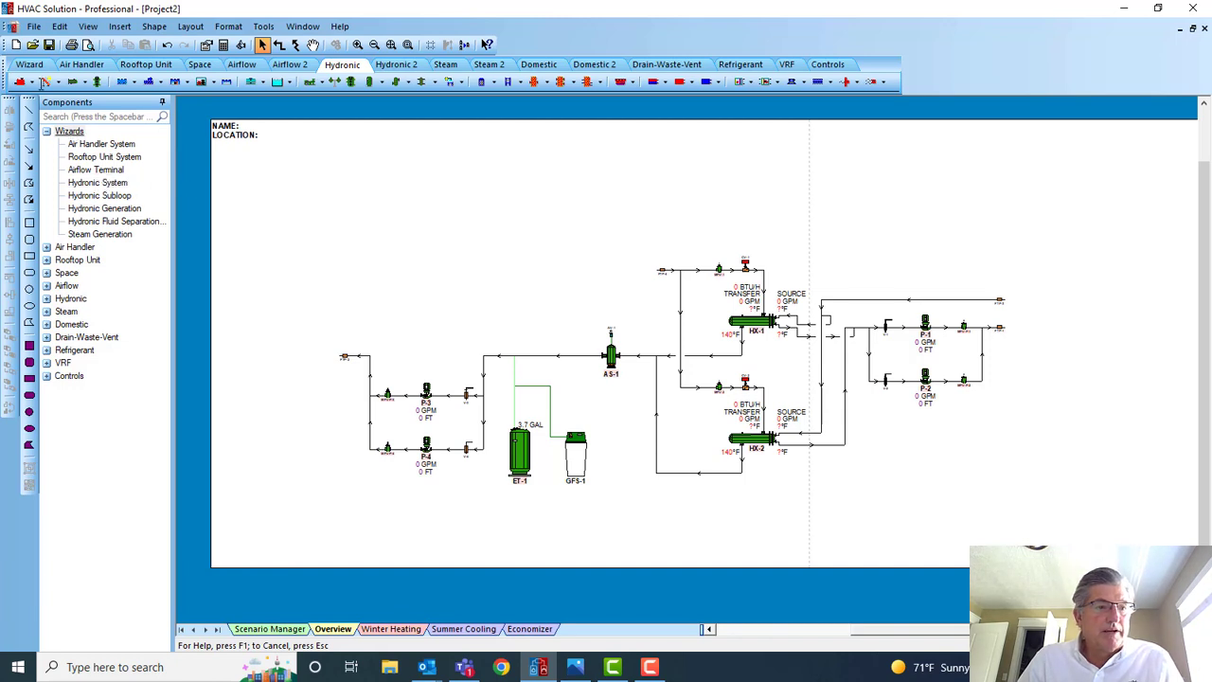
pyautogui.click(30, 84)
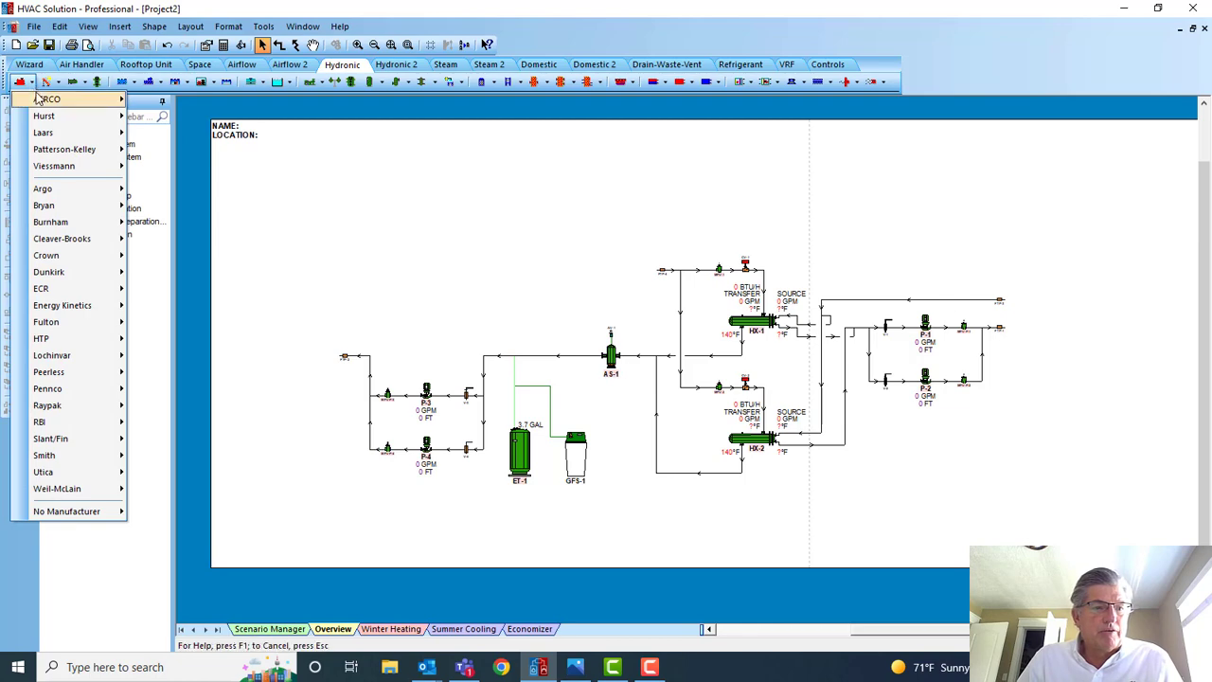
pyautogui.click(44, 83)
pyautogui.click(276, 201)
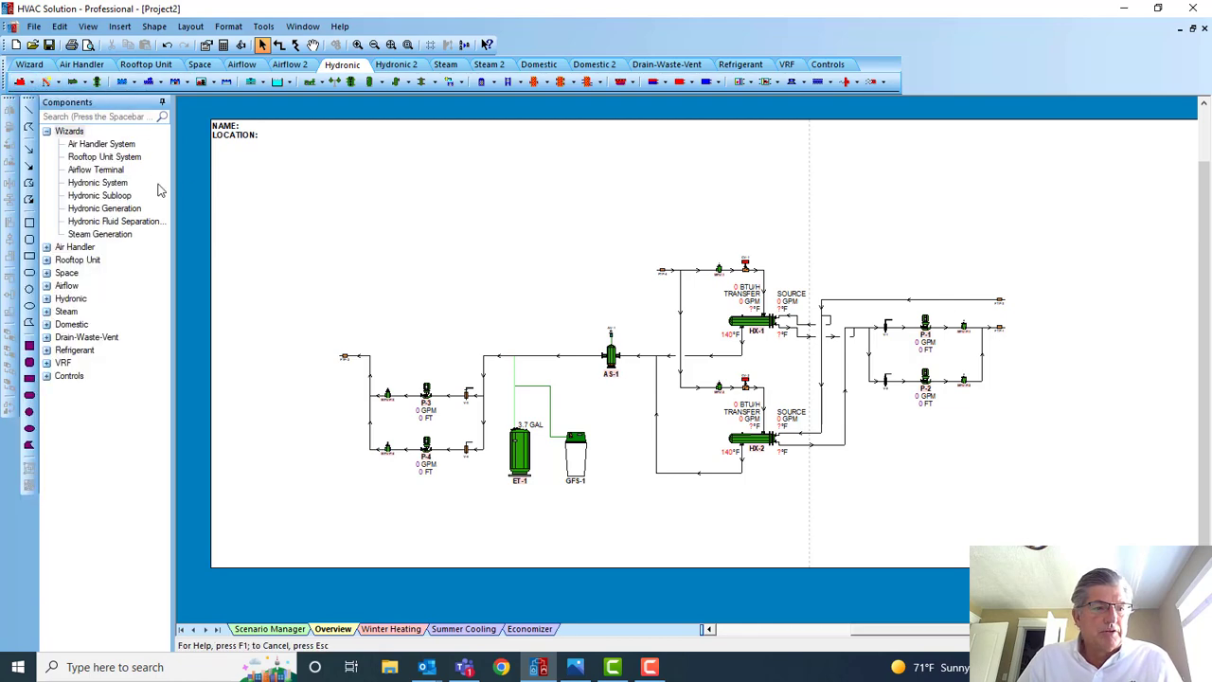
pyautogui.click(46, 298)
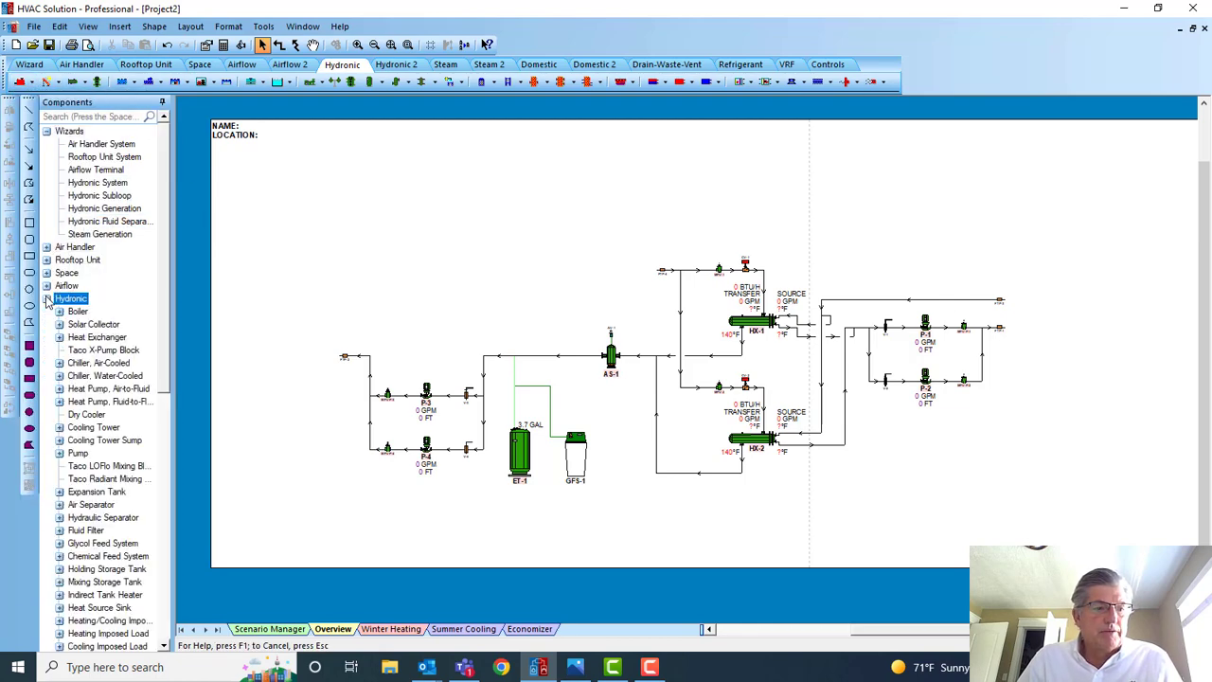
pyautogui.click(59, 312)
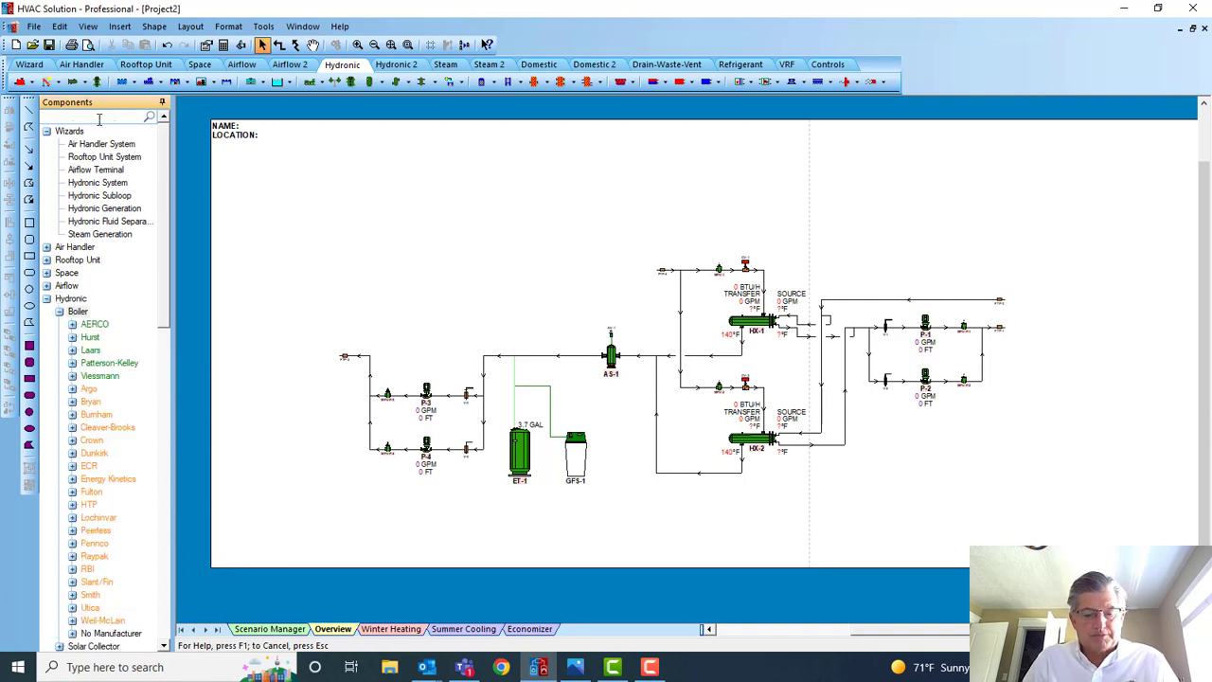
# Search the components for "boiler" and place a Cleaver-Brooks Clearfire CFLC hydronic boiler to the right of the source pumps.
pyautogui.write('boiler')
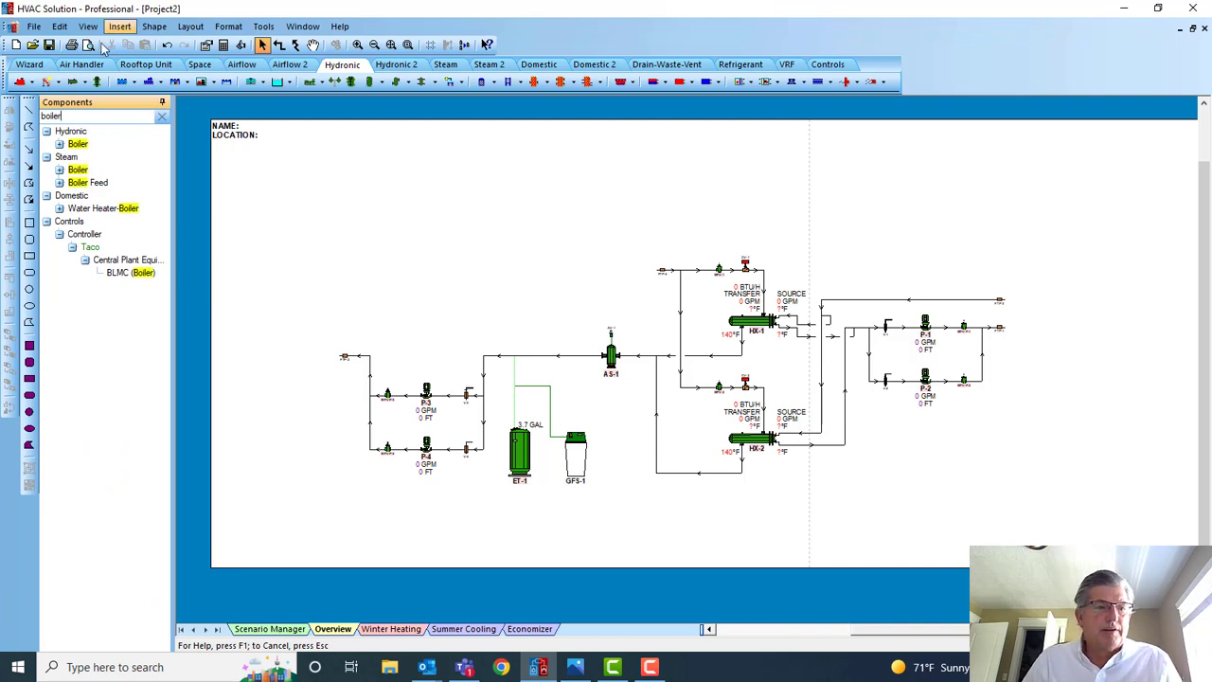
pyautogui.click(59, 144)
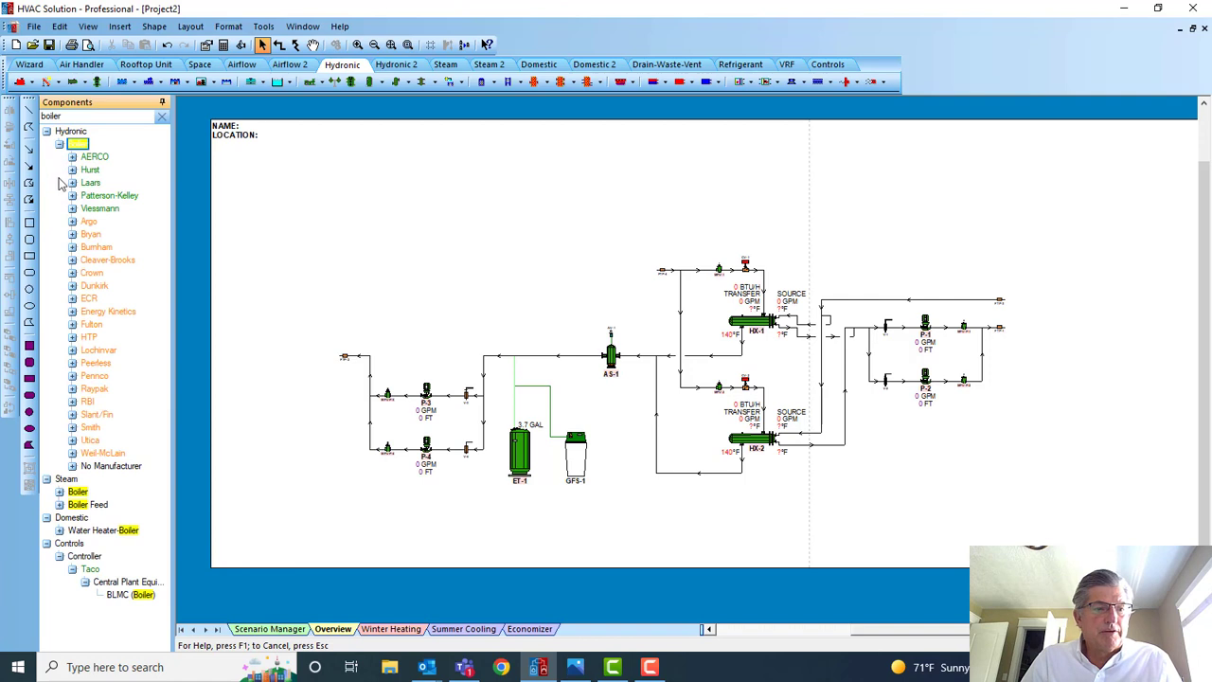
pyautogui.click(73, 260)
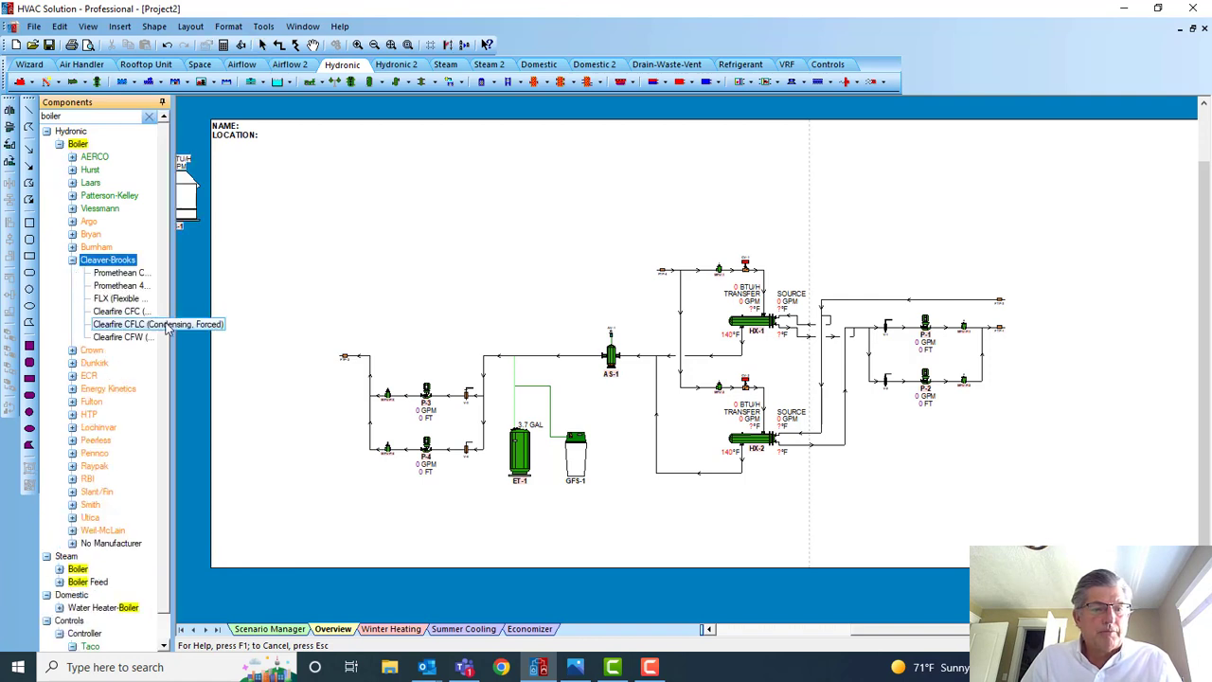
pyautogui.moveTo(167, 327); pyautogui.dragTo(1115, 415)
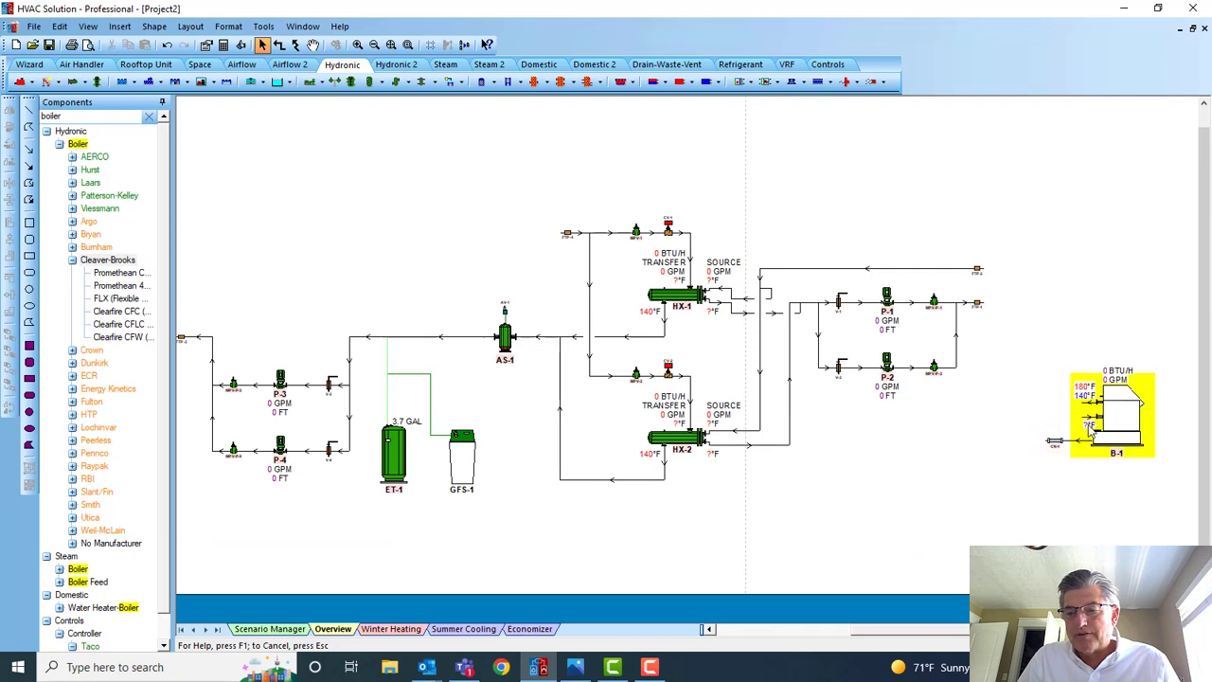
# Pipe the boiler's inlet to the source pump discharge line and its outlet to the line feeding the heat exchangers' source side.
pyautogui.moveTo(1095, 418)
pyautogui.mouseDown()
pyautogui.moveTo(1029, 415)
pyautogui.moveTo(1027, 278)
pyautogui.moveTo(991, 305)
pyautogui.mouseUp()
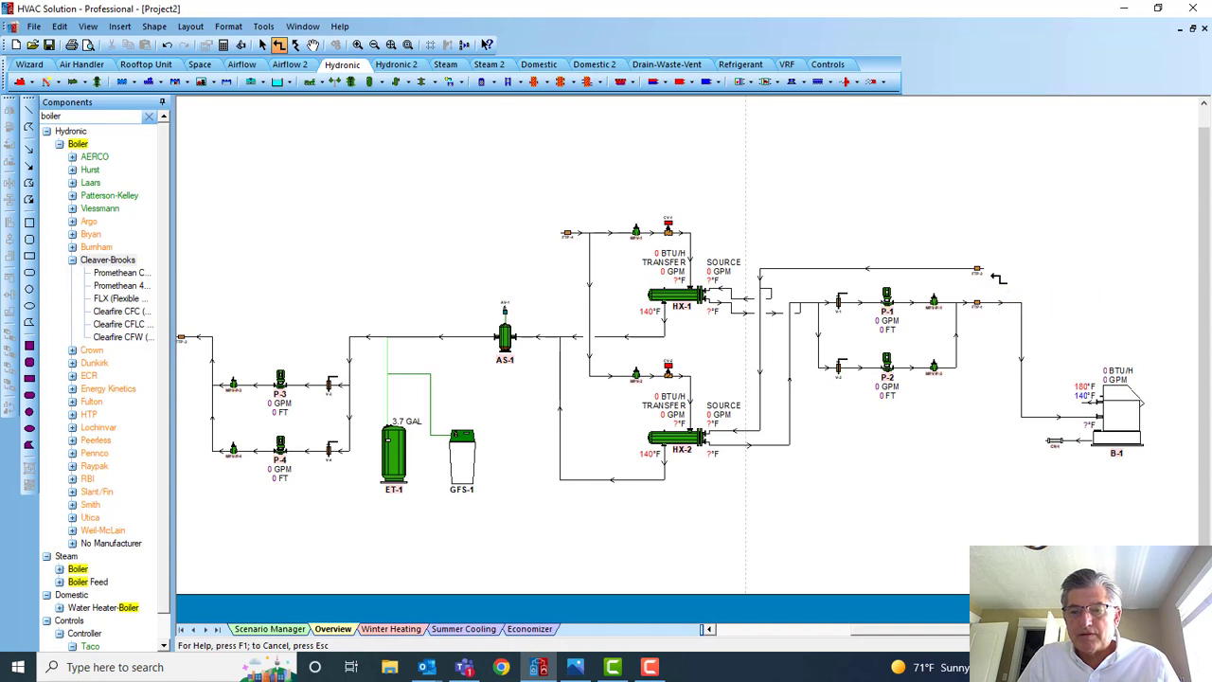
pyautogui.moveTo(985, 269)
pyautogui.mouseDown()
pyautogui.moveTo(1049, 275)
pyautogui.moveTo(1051, 383)
pyautogui.moveTo(1095, 403)
pyautogui.mouseUp()
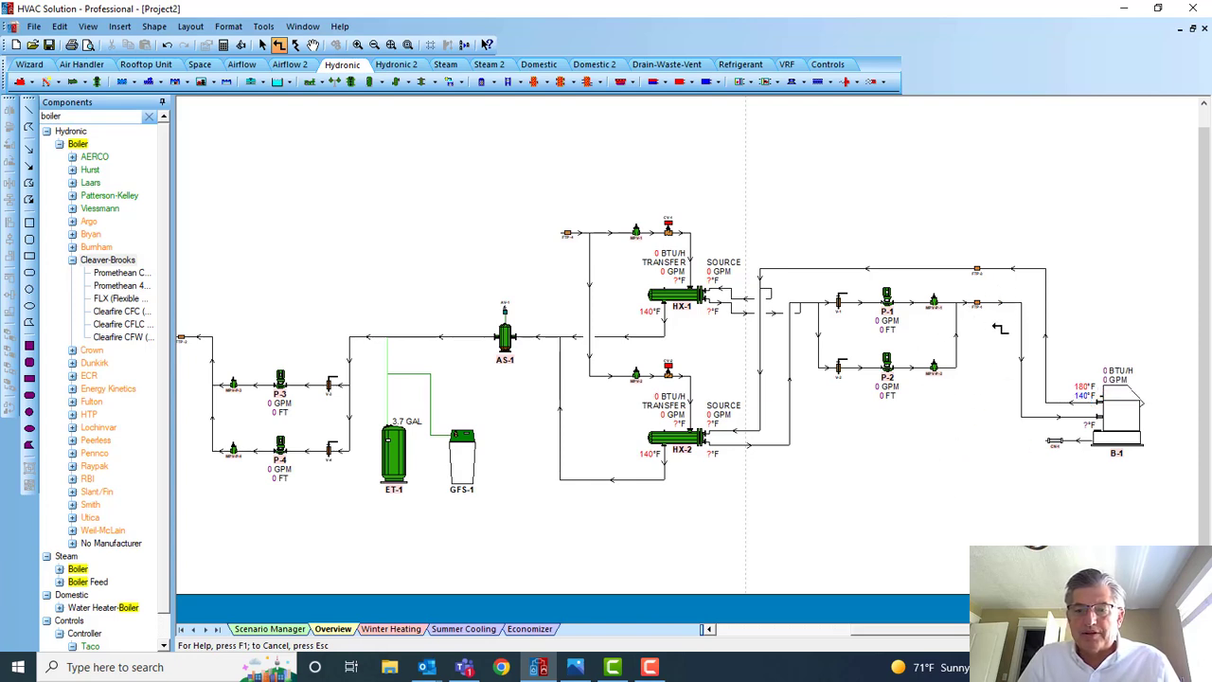
pyautogui.moveTo(424, 268); pyautogui.dragTo(484, 275)
pyautogui.moveTo(1073, 486); pyautogui.dragTo(996, 475)
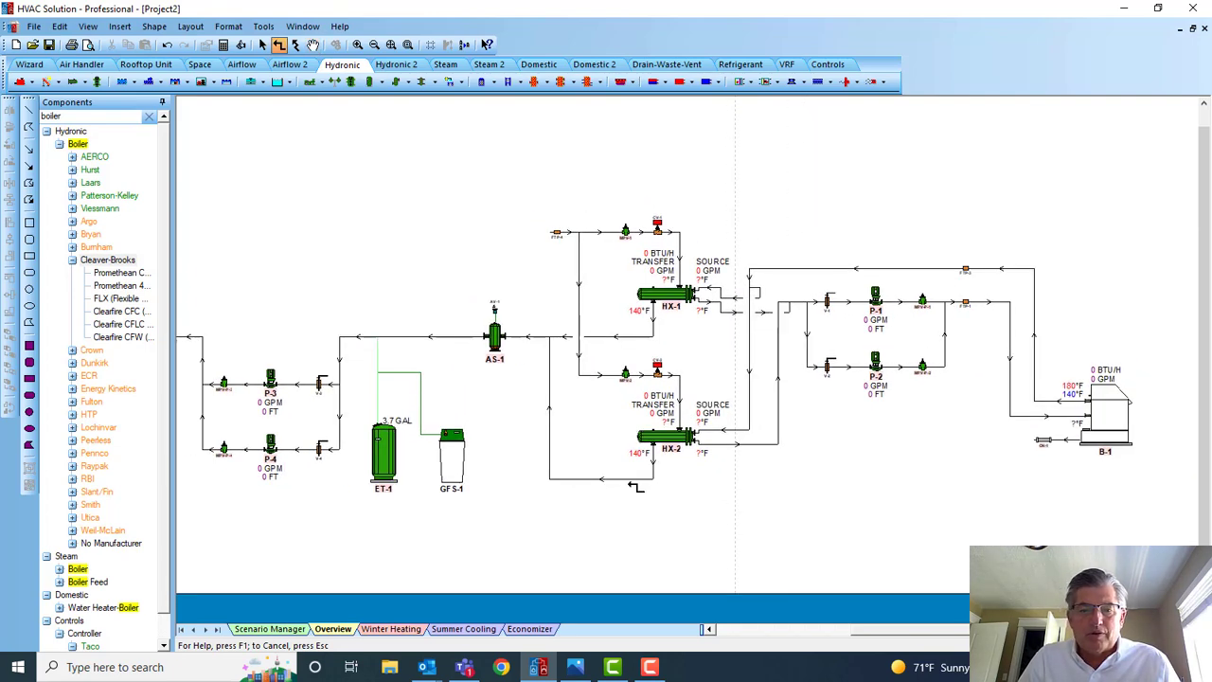
pyautogui.scroll(-4, 365, 238)
pyautogui.moveTo(347, 229); pyautogui.dragTo(438, 280)
pyautogui.press('Escape')
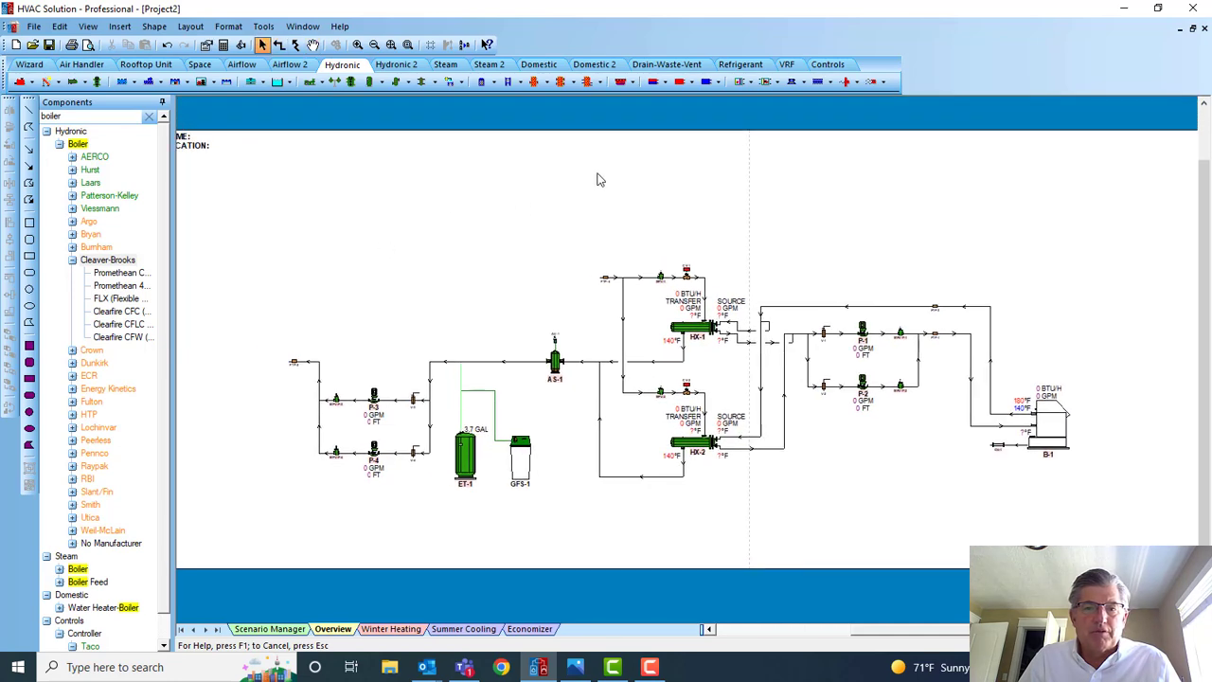
# Insert a snowmelt terminal as a hydronic heating imposed load above and to the left of the transfer pumps.
pyautogui.click(691, 82)
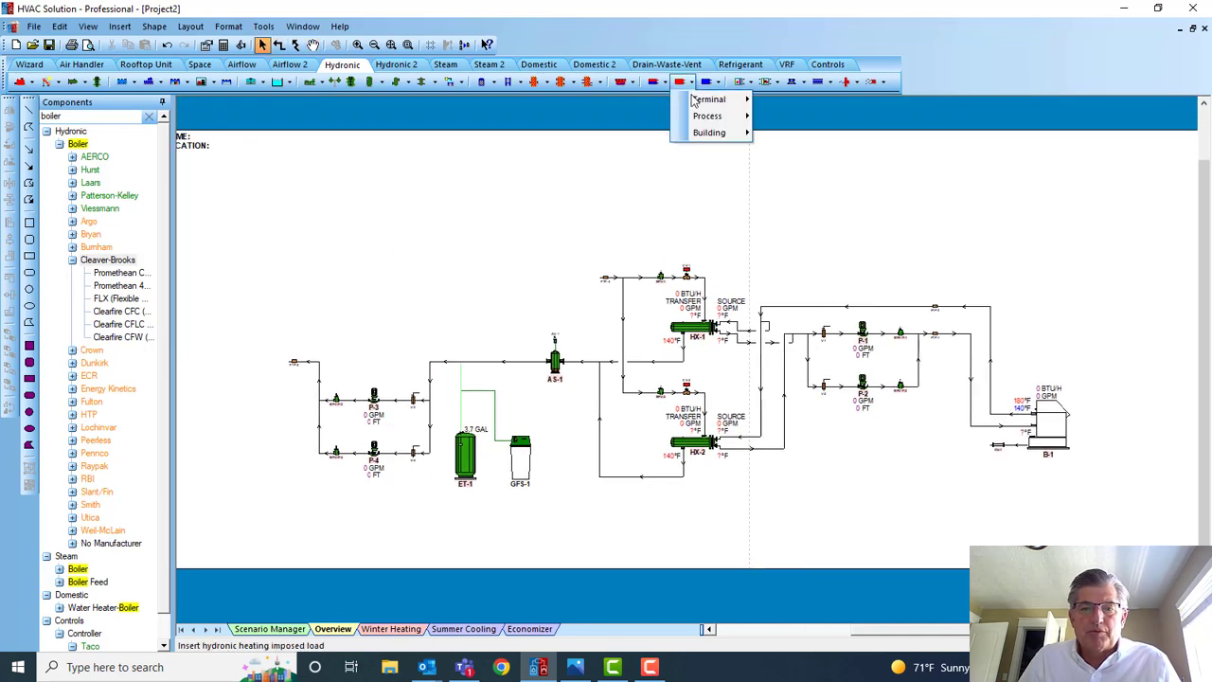
pyautogui.moveTo(715, 100)
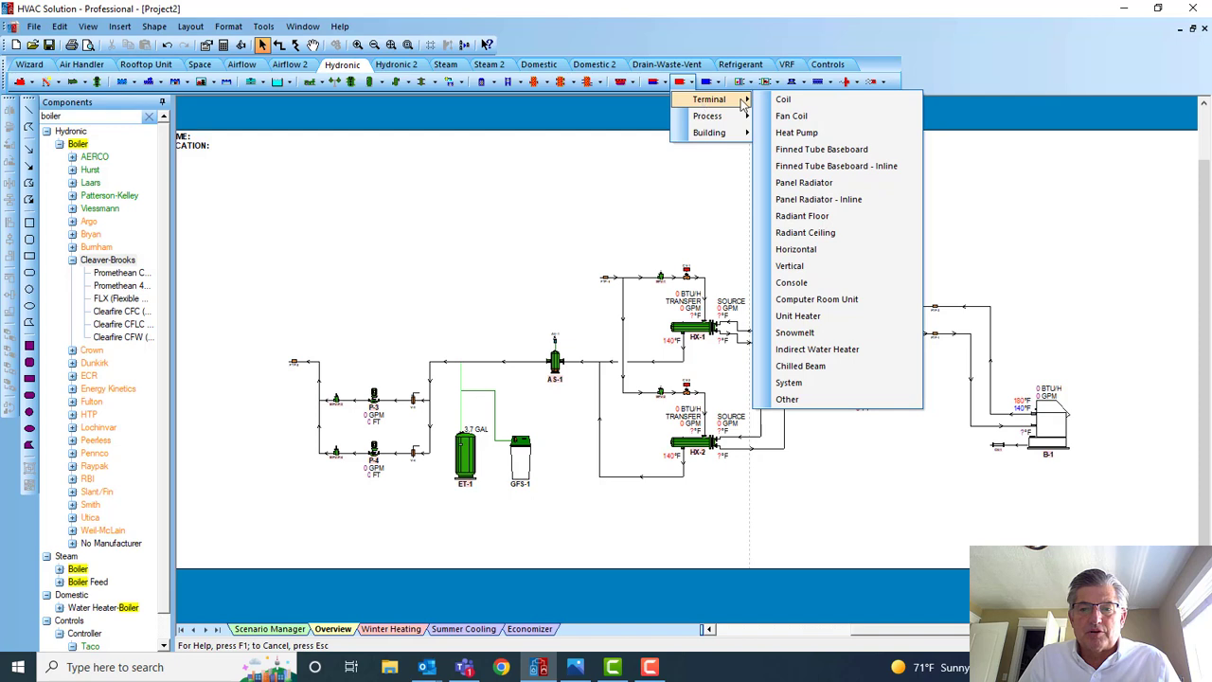
pyautogui.click(807, 333)
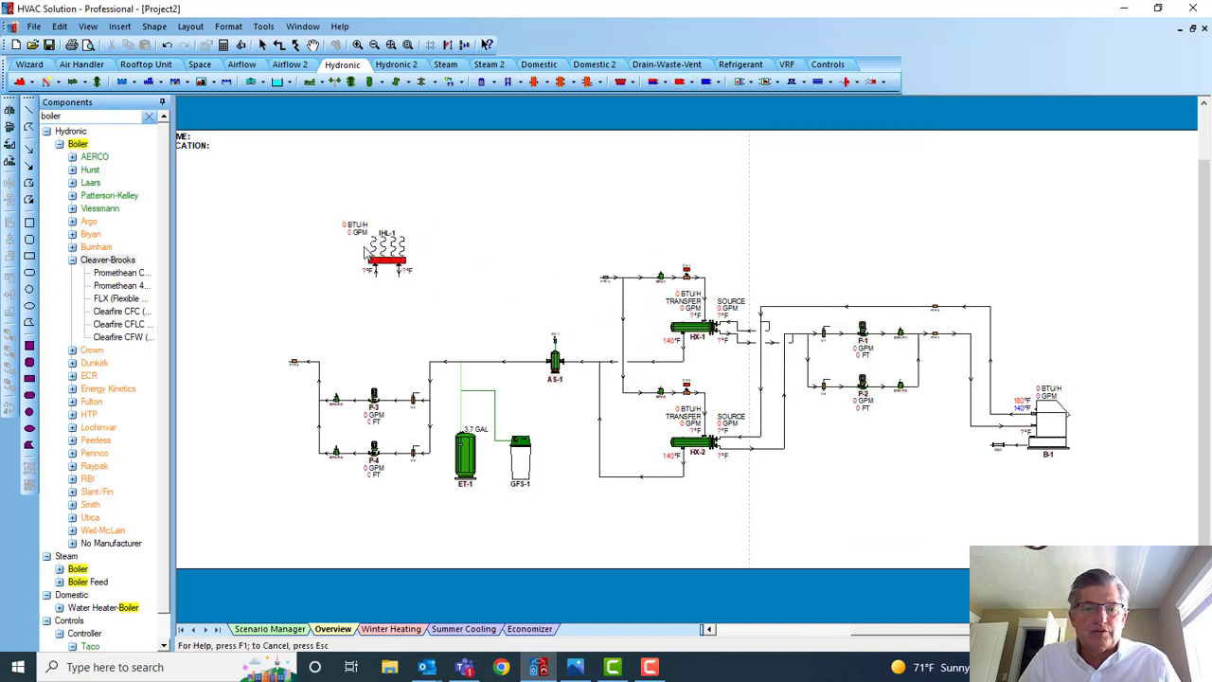
pyautogui.click(255, 216)
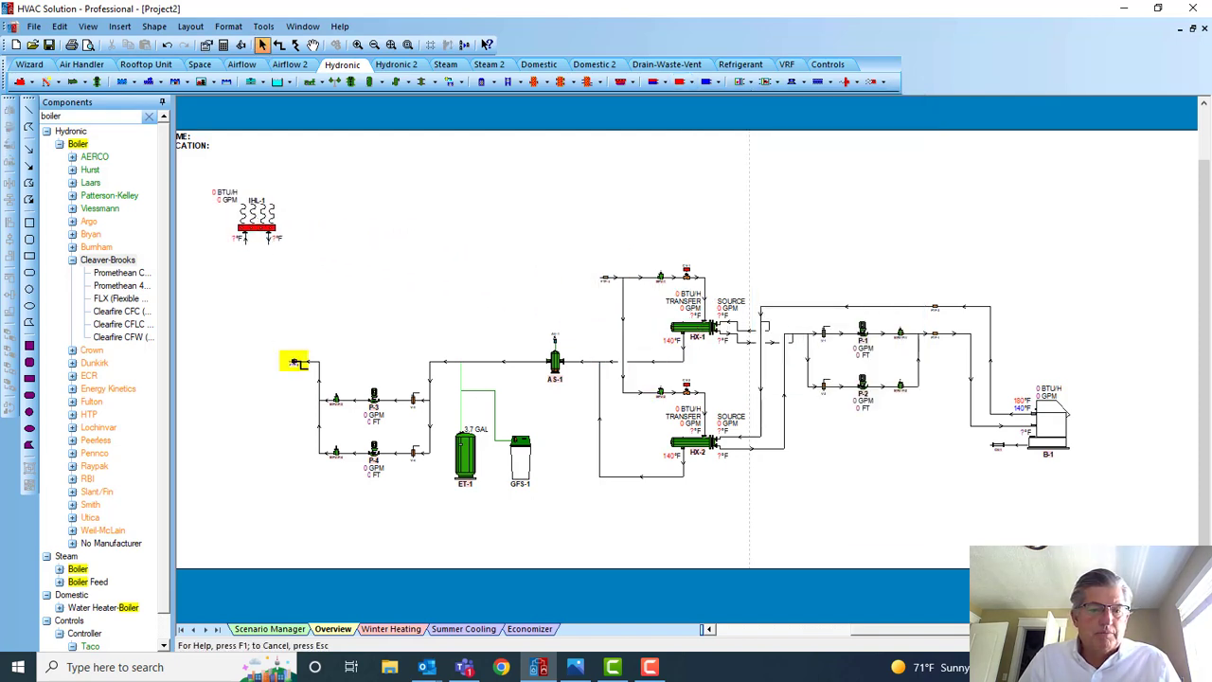
# Pipe the transfer pump discharge to the snowmelt load's inlet and the load's outlet to the heat exchangers' transfer return line.
pyautogui.click(293, 361)
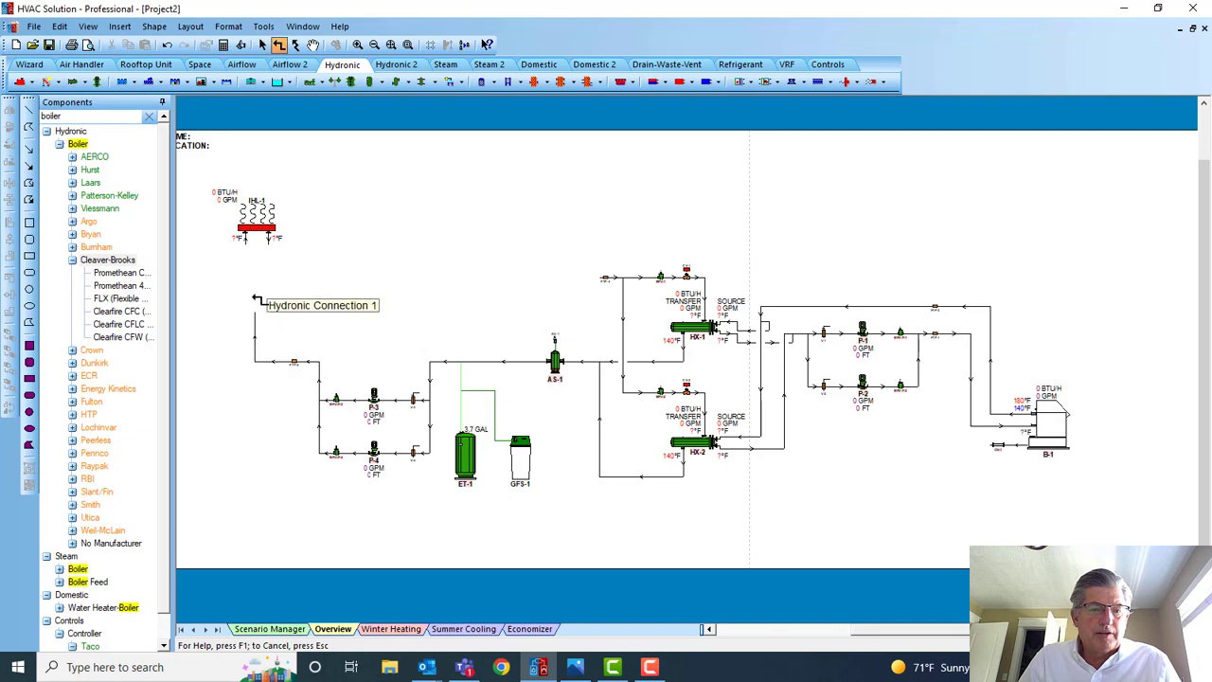
pyautogui.click(246, 238)
pyautogui.click(275, 241)
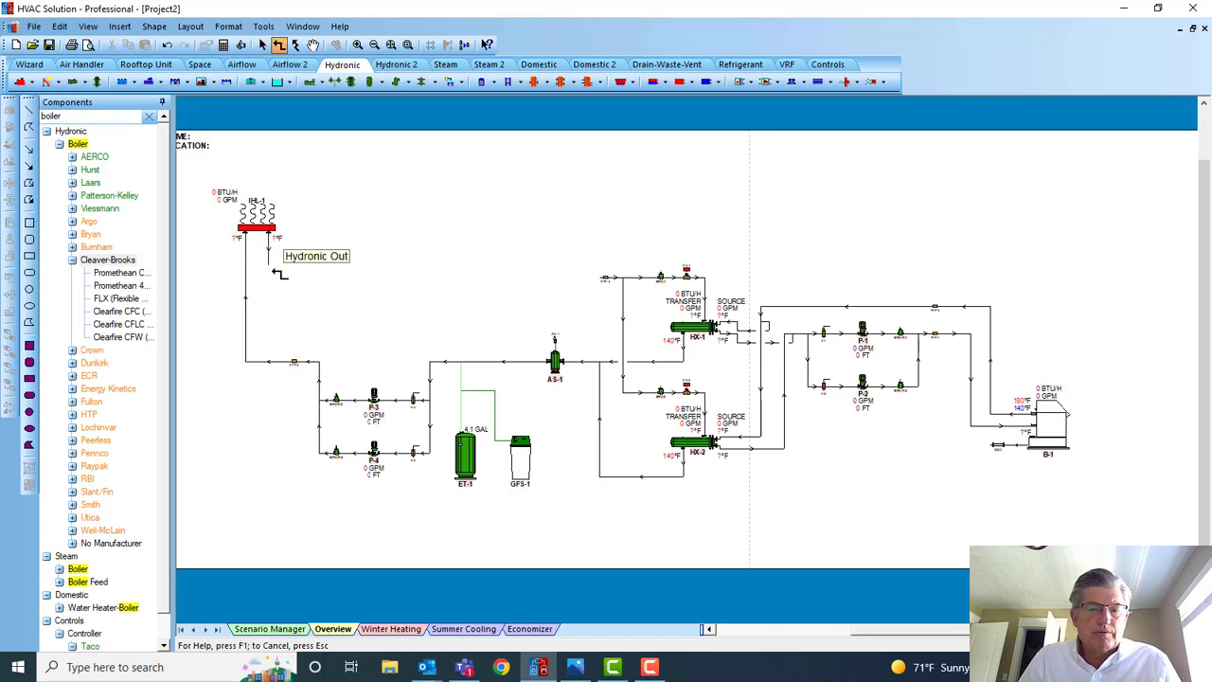
pyautogui.click(604, 280)
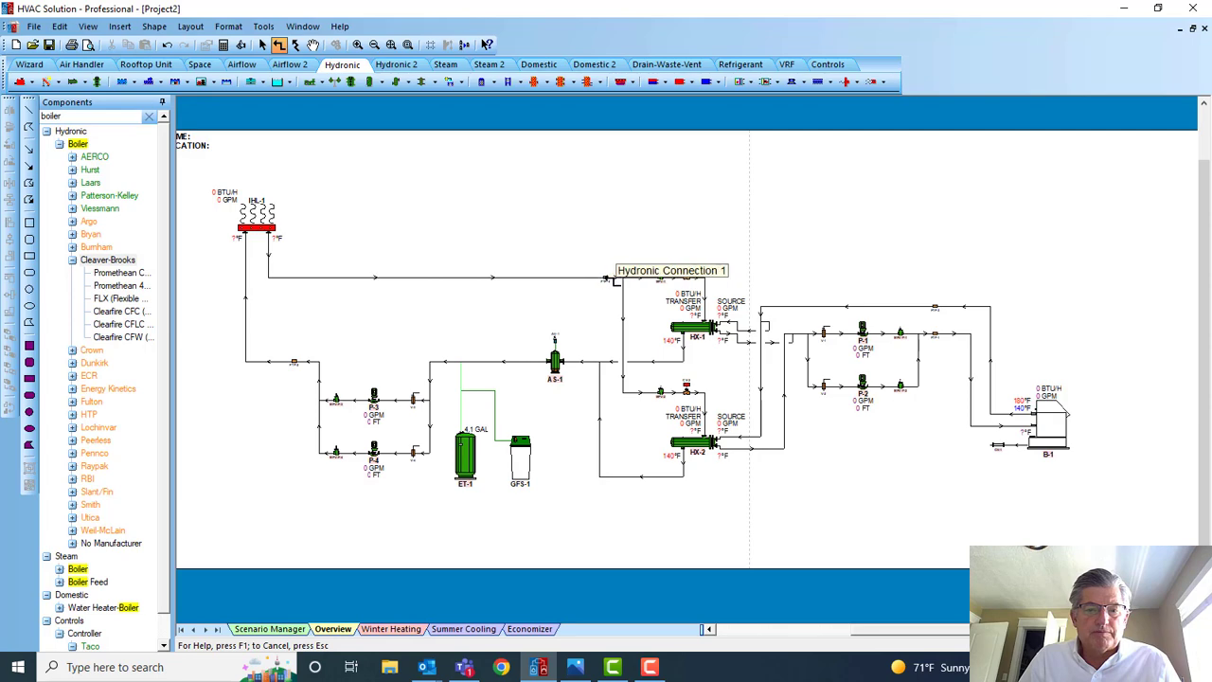
pyautogui.press('Escape')
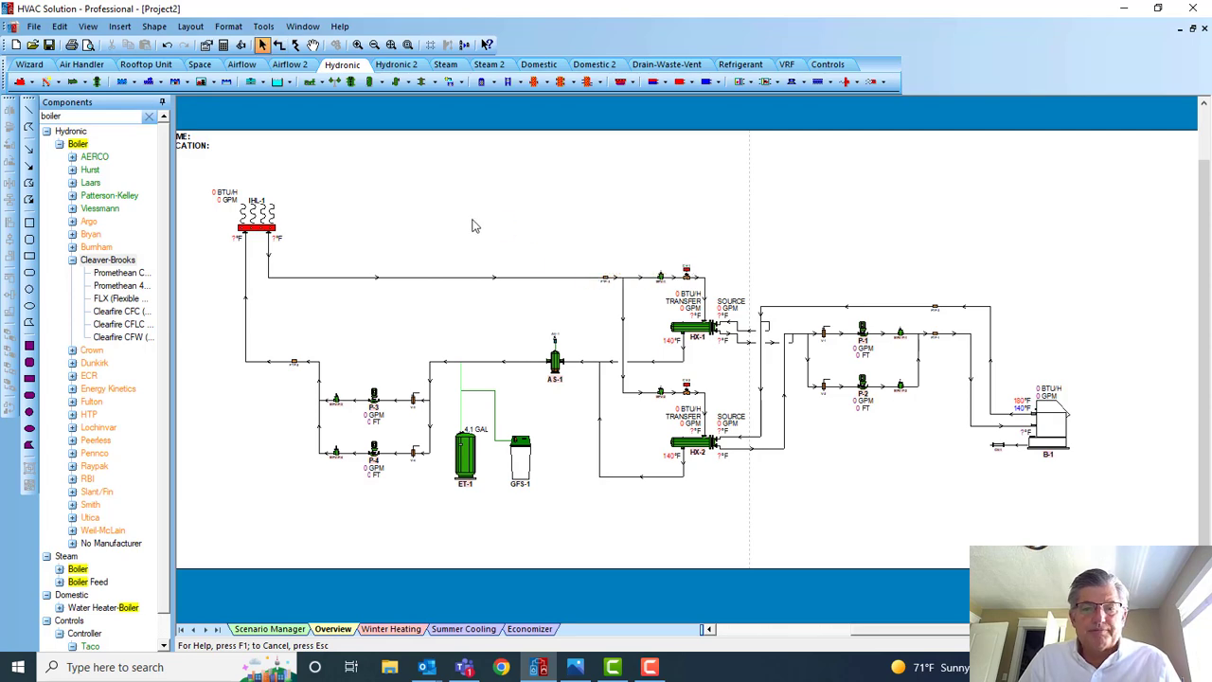
# Set the snowmelt load to 2000000 Btu/h for the Winter Heating scenario.
pyautogui.click(255, 235)
pyautogui.doubleClick(253, 237)
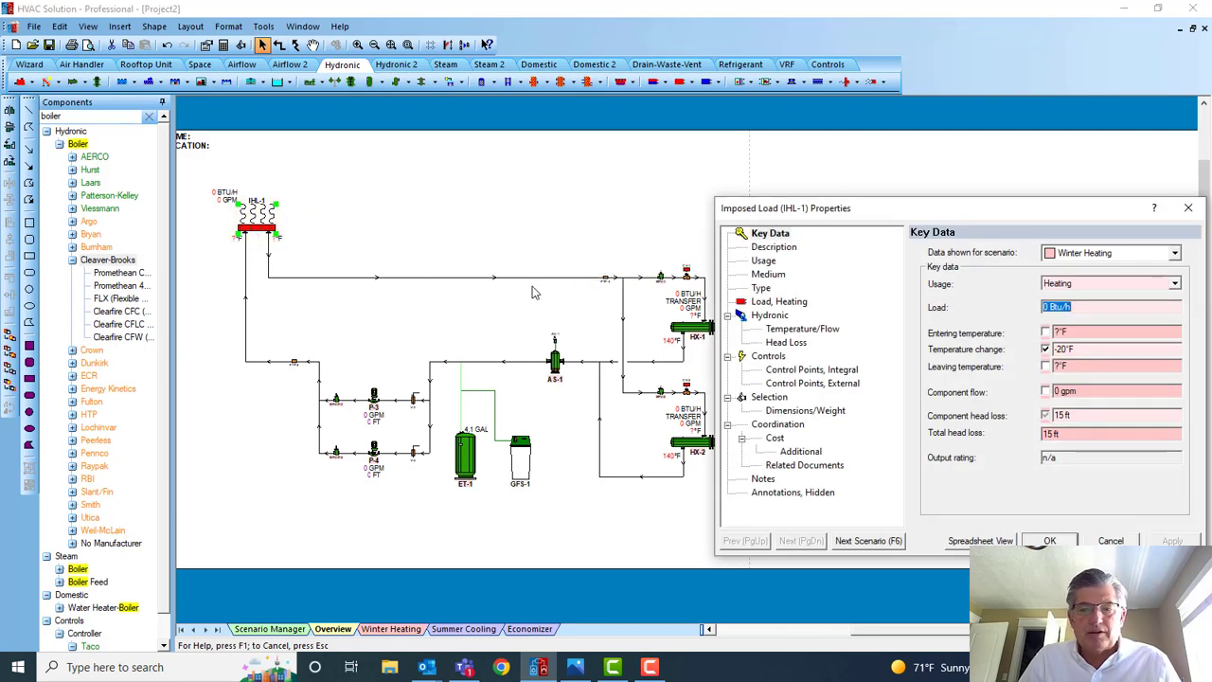
pyautogui.click(1046, 349)
pyautogui.doubleClick(1037, 308)
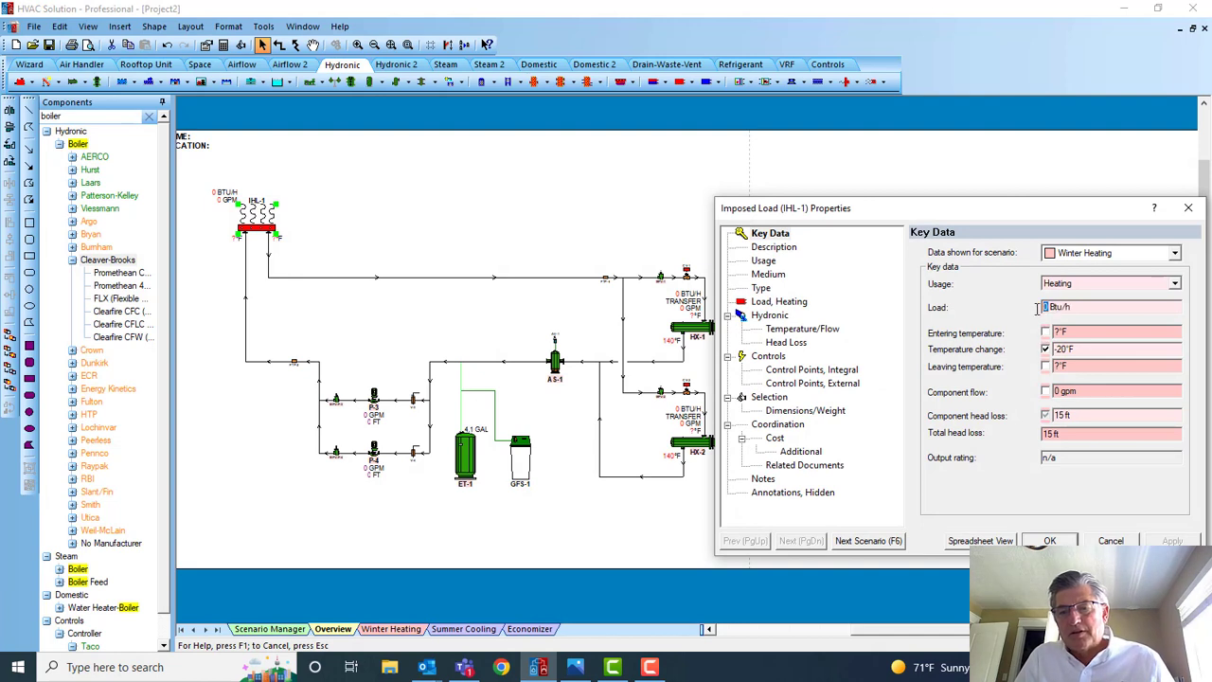
pyautogui.write('2')
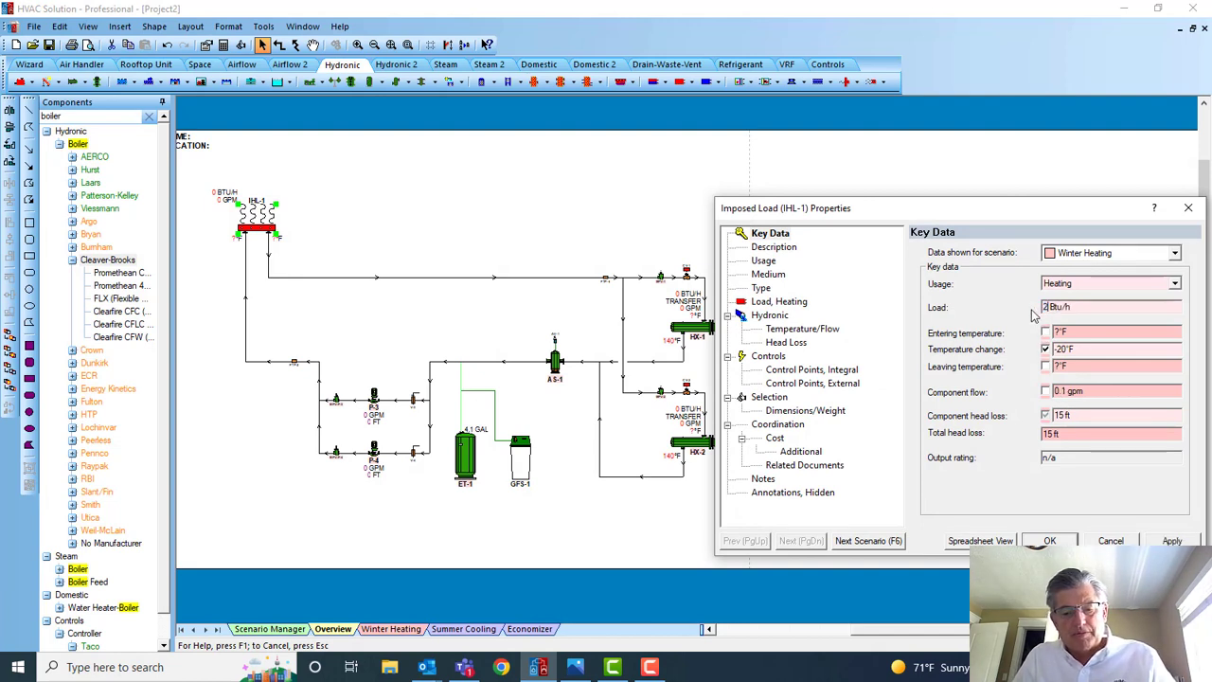
pyautogui.write('00000000')
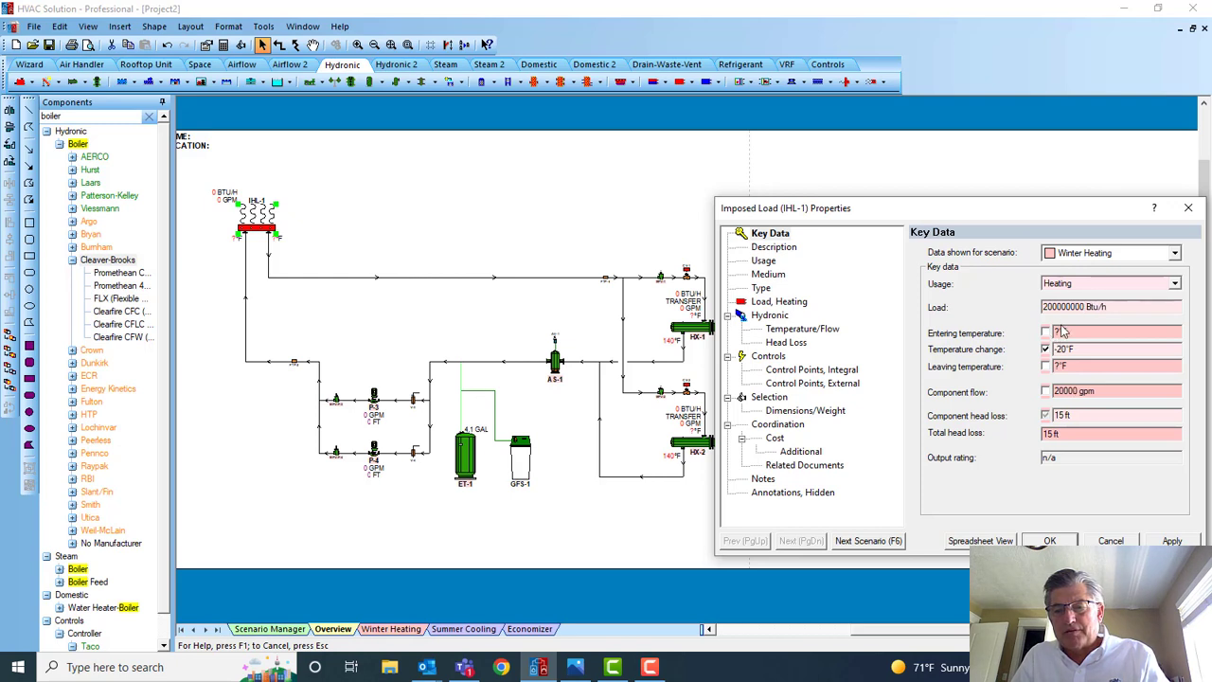
pyautogui.press('BackSpace')
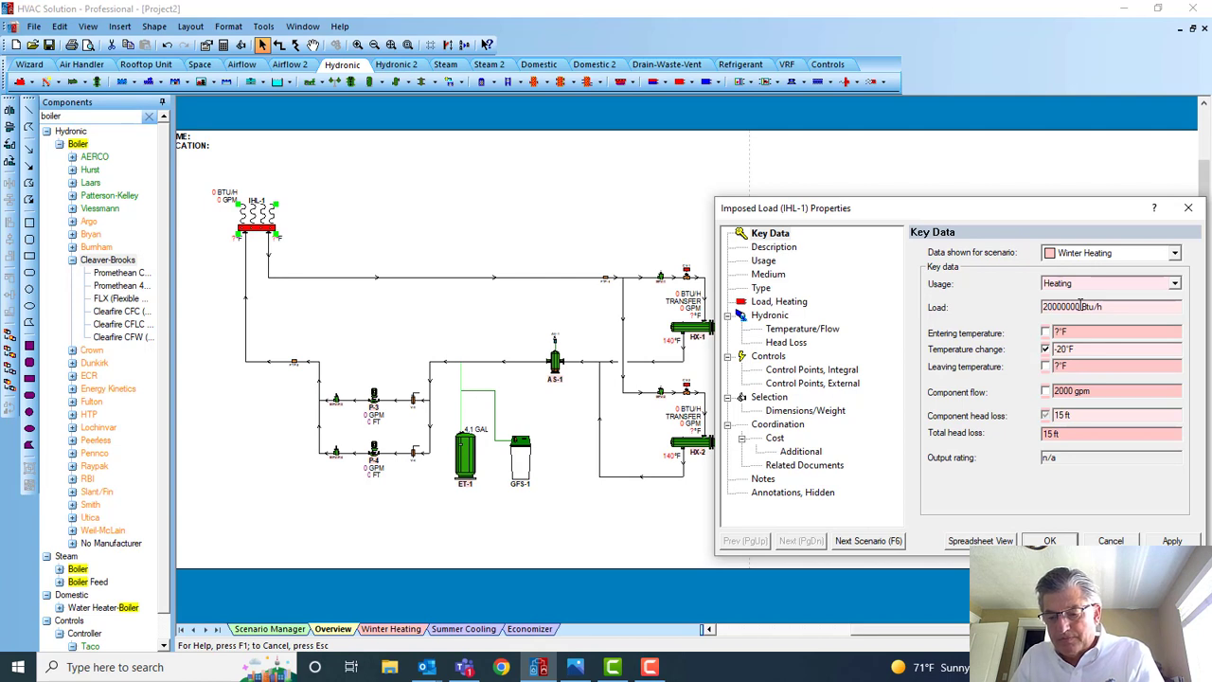
pyautogui.press('BackSpace')
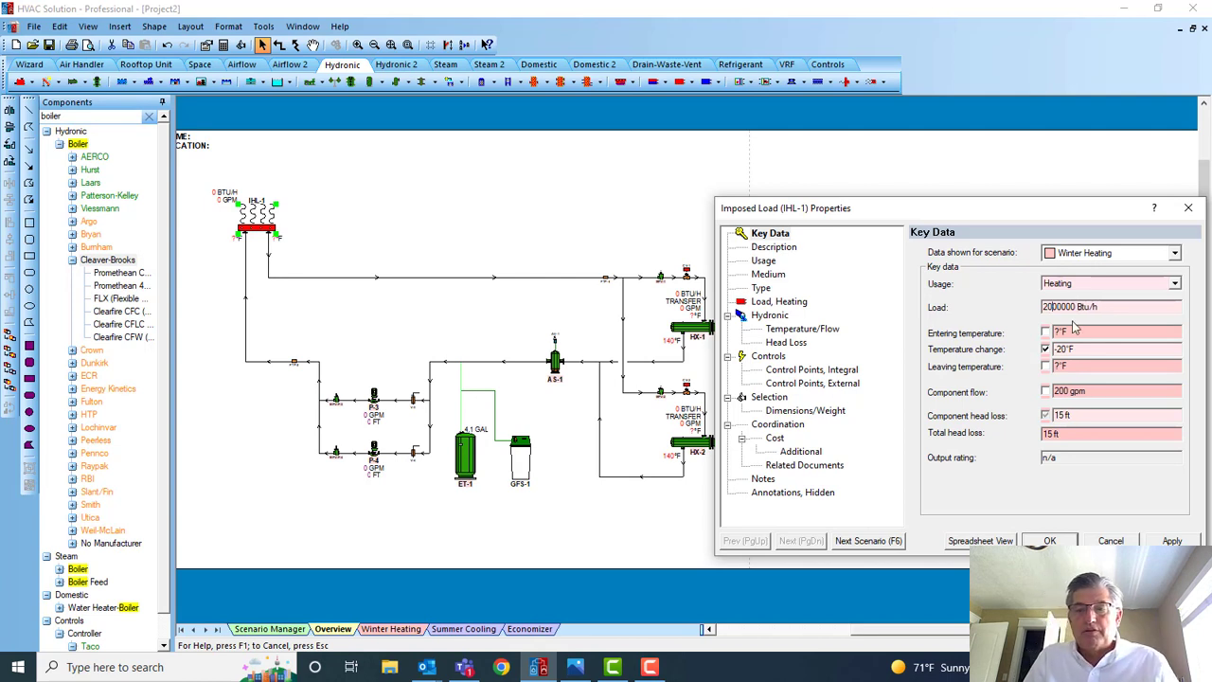
pyautogui.click(1058, 540)
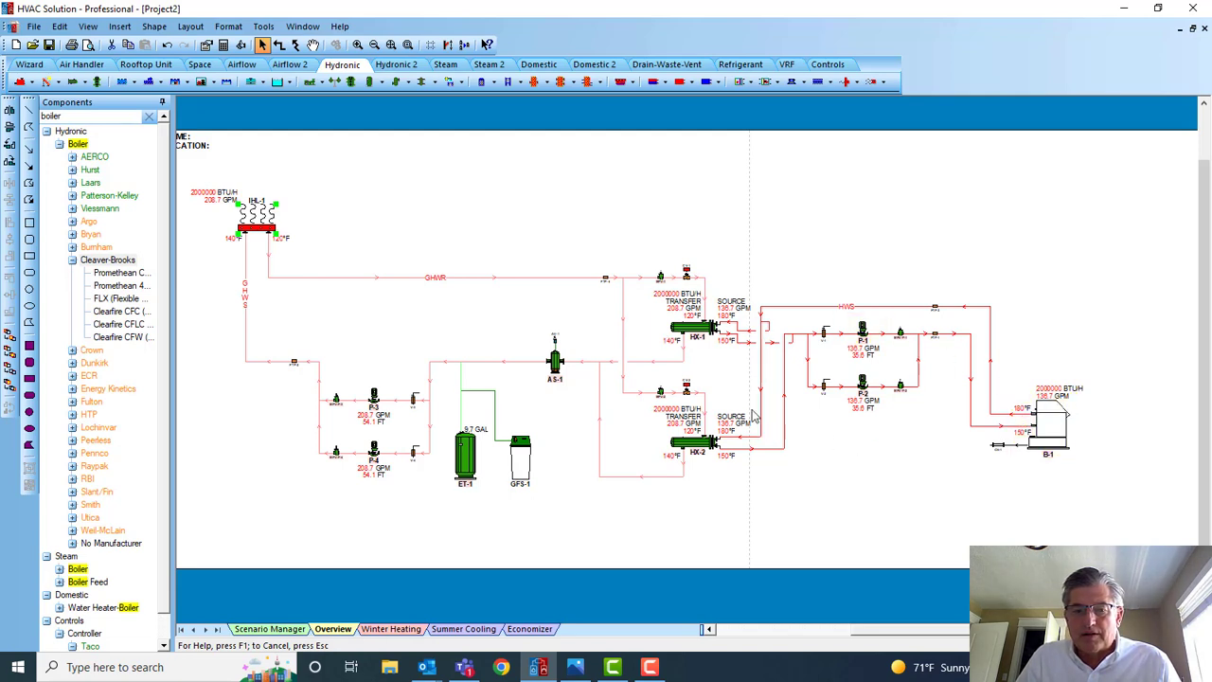
# Add diameter annotations to the piping across the heating system diagram.
pyautogui.moveTo(295, 194); pyautogui.dragTo(981, 502)
pyautogui.rightClick(879, 324)
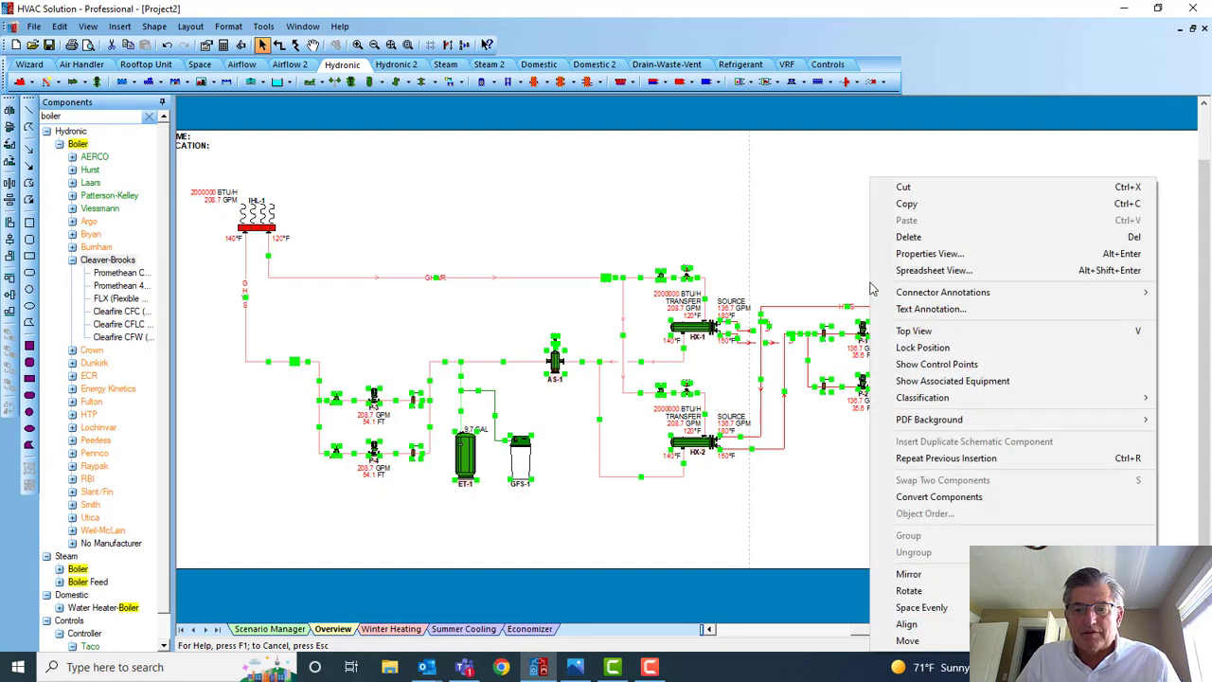
pyautogui.moveTo(947, 299)
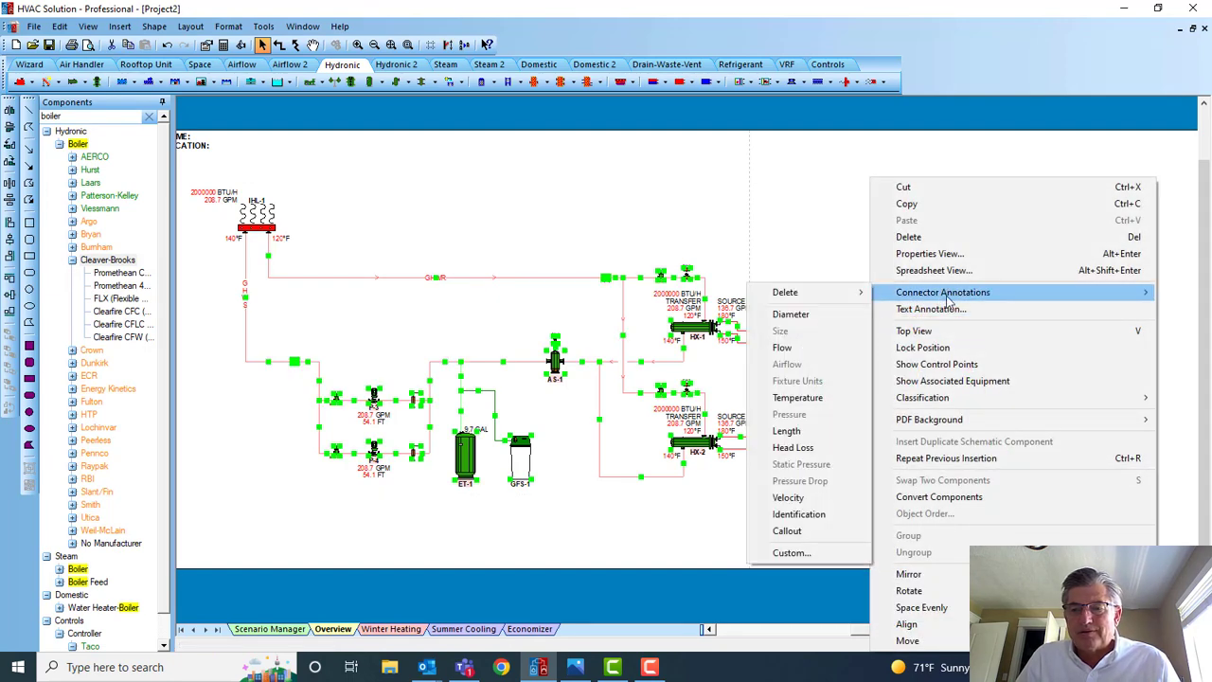
pyautogui.click(843, 319)
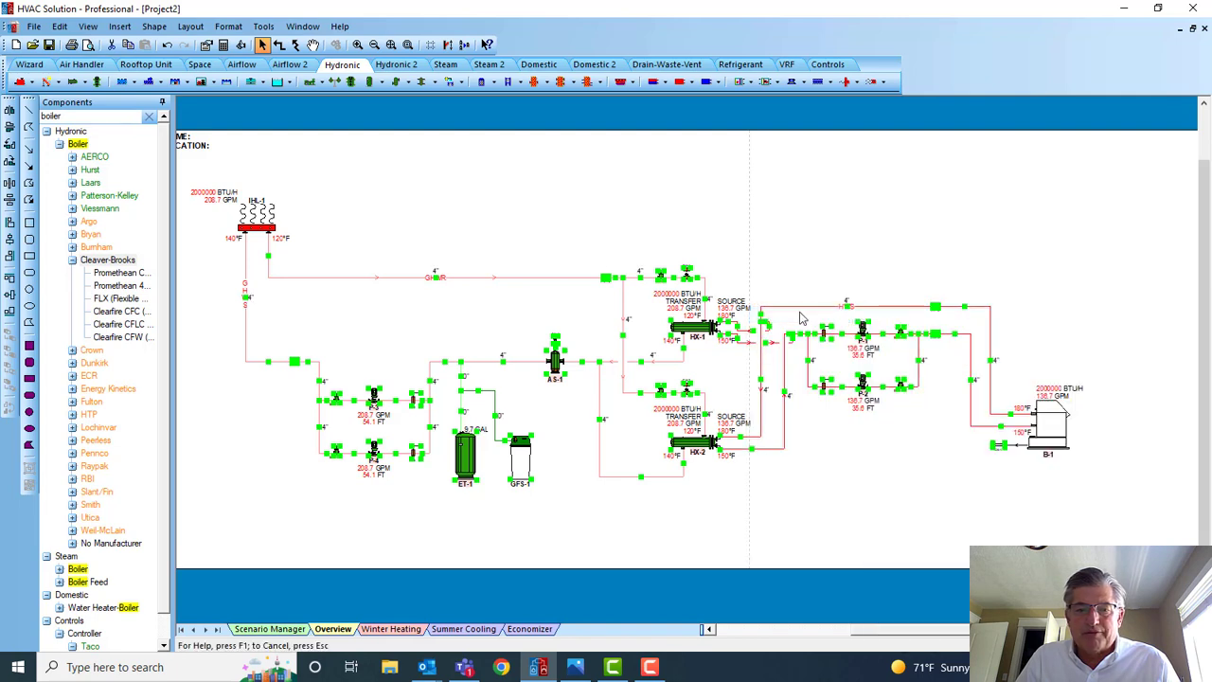
pyautogui.click(429, 228)
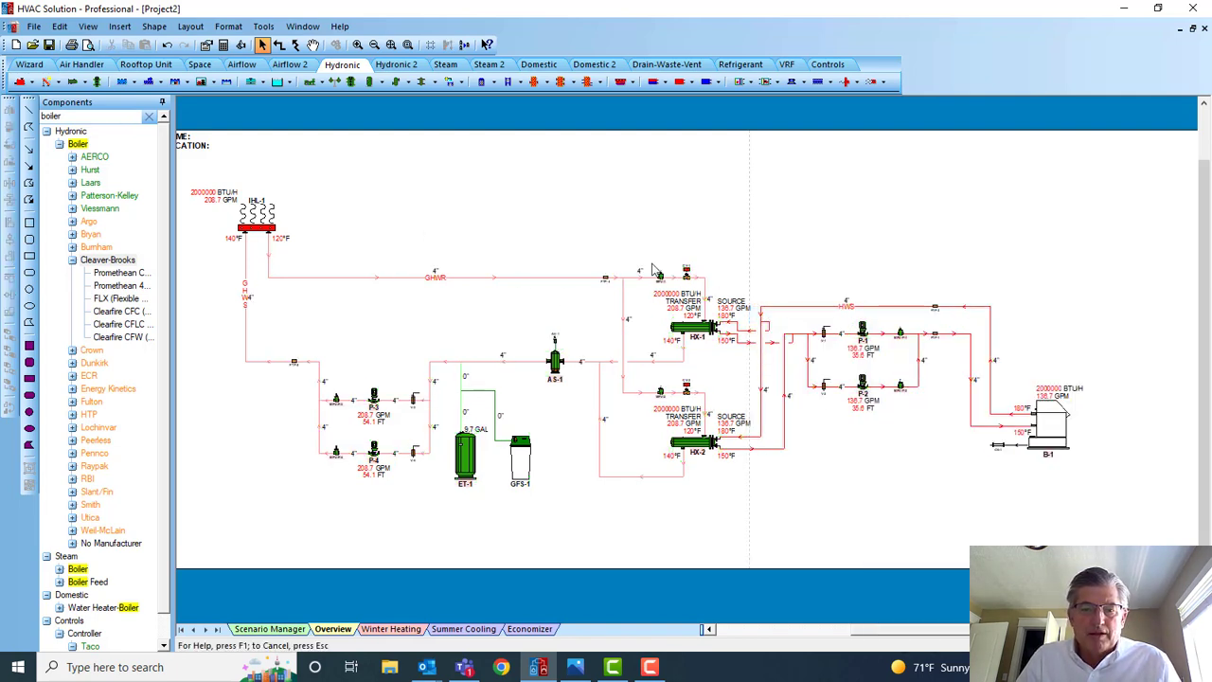
# Change both heat exchangers to the Taco PF Series (Plate and Frame) type.
pyautogui.moveTo(663, 237); pyautogui.dragTo(722, 481)
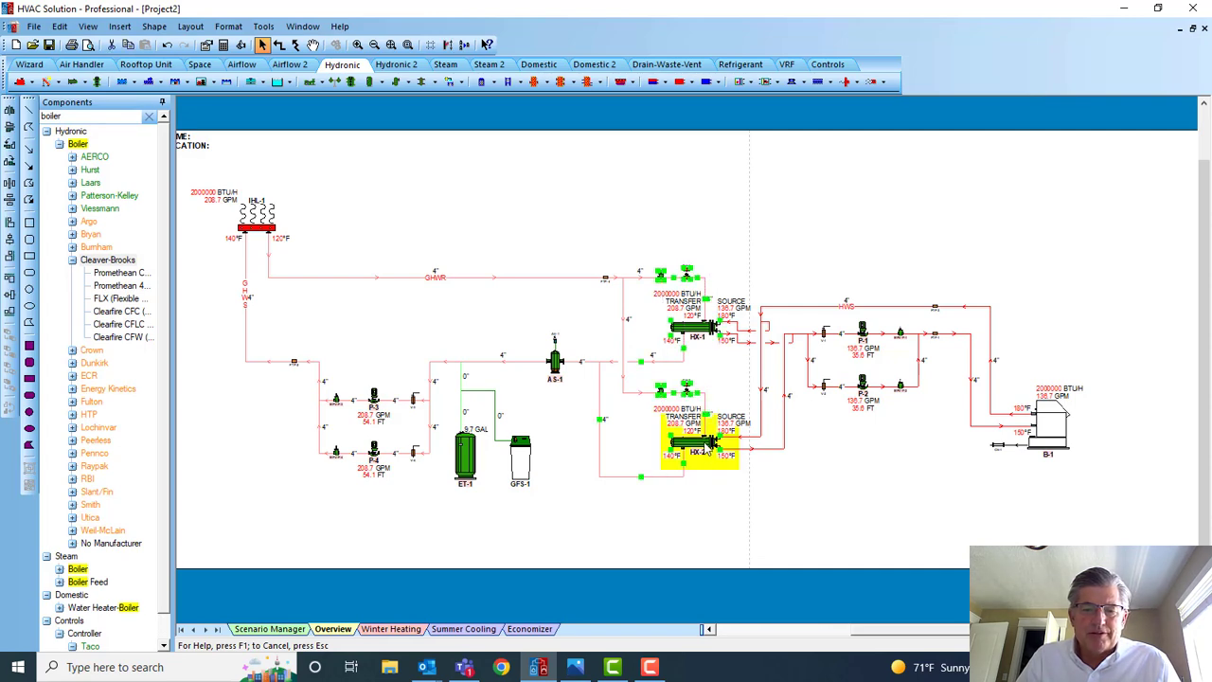
pyautogui.doubleClick(707, 450)
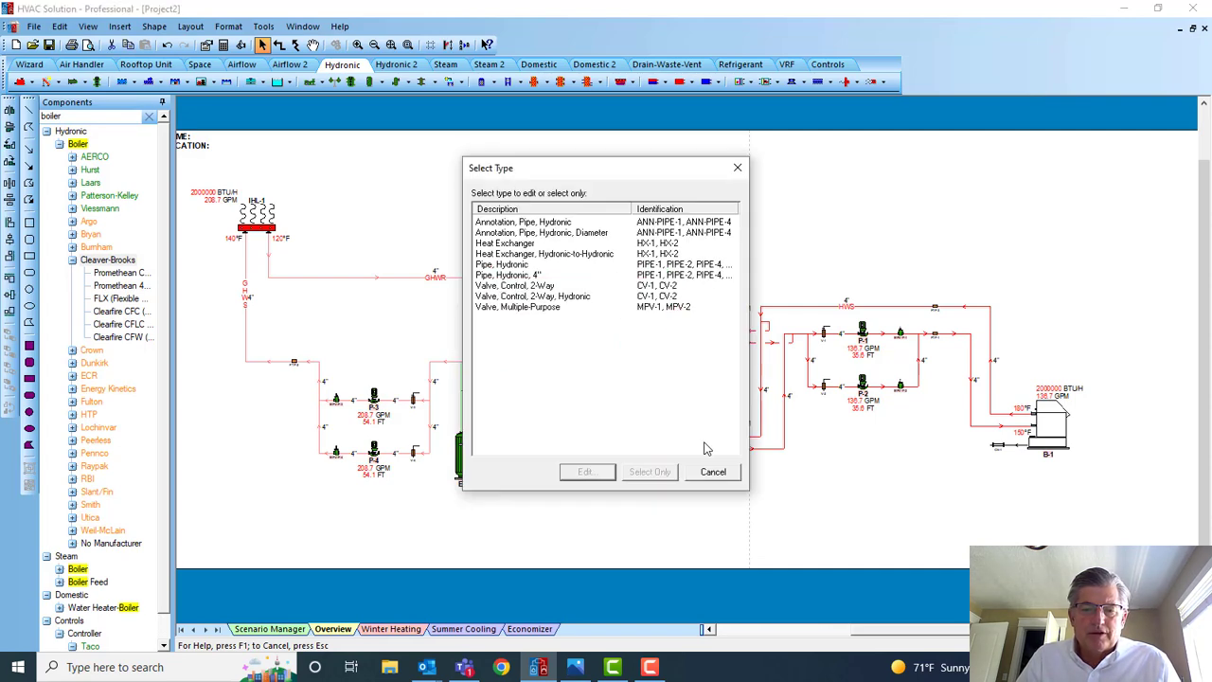
pyautogui.doubleClick(512, 244)
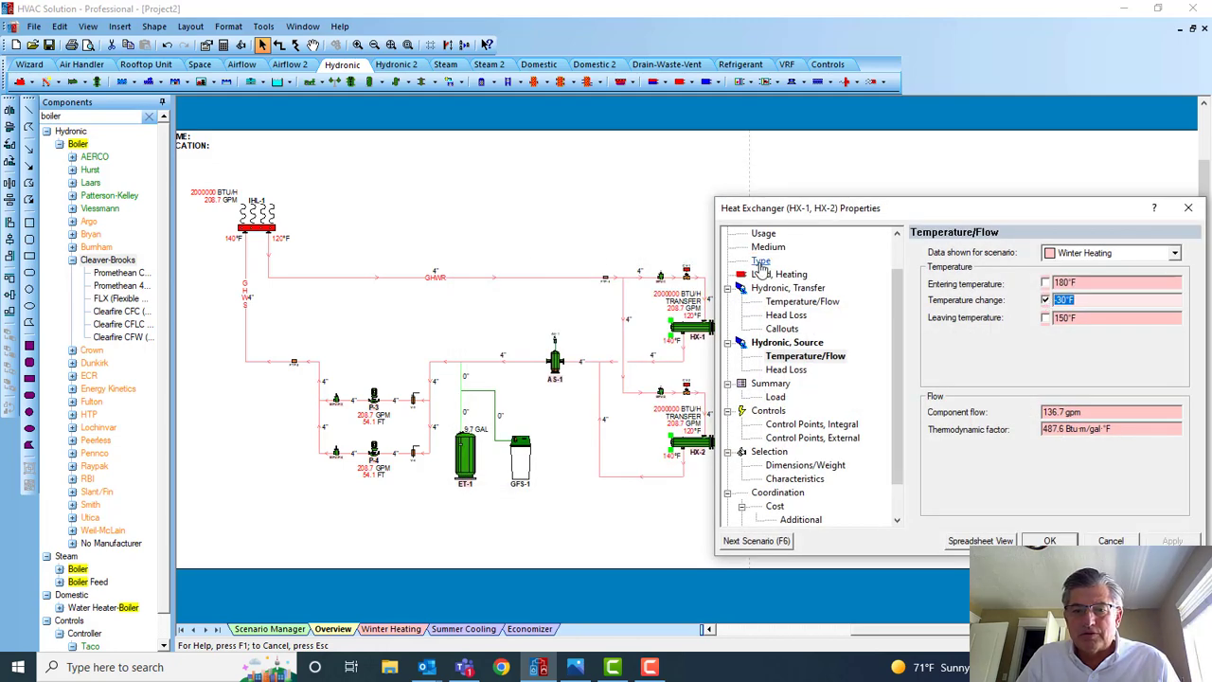
pyautogui.click(761, 261)
pyautogui.click(973, 323)
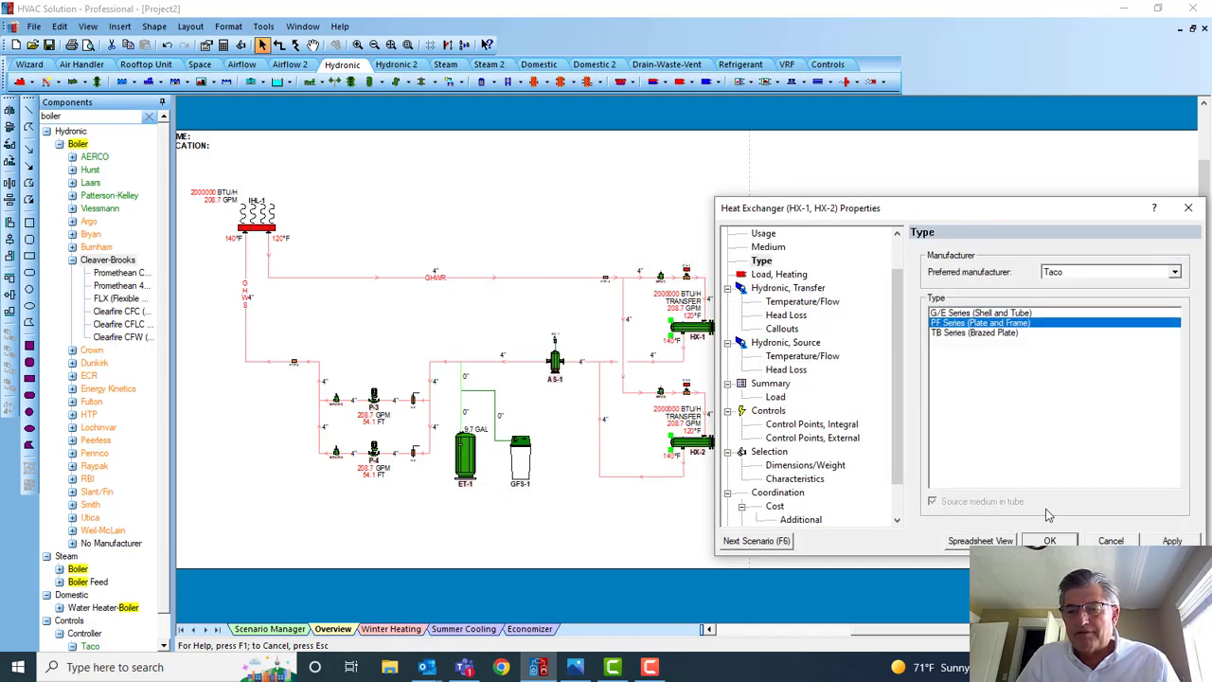
pyautogui.click(1049, 538)
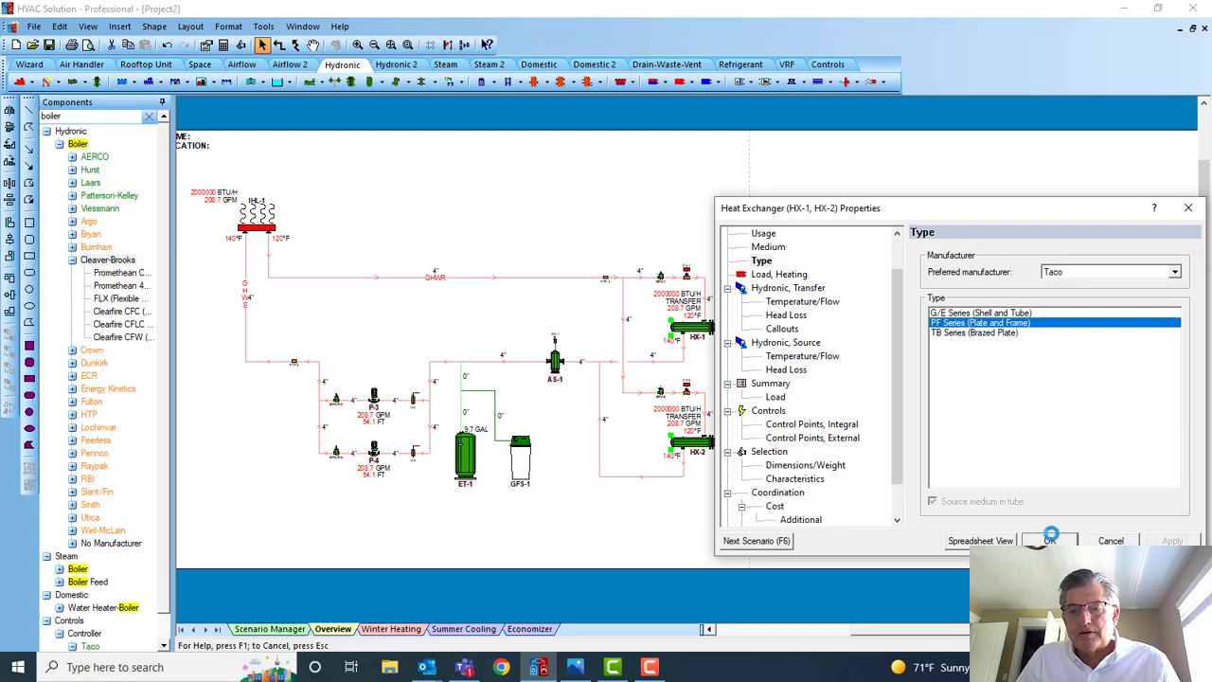
# Run the equipment selection for the heating system.
pyautogui.scroll(2, 717, 384)
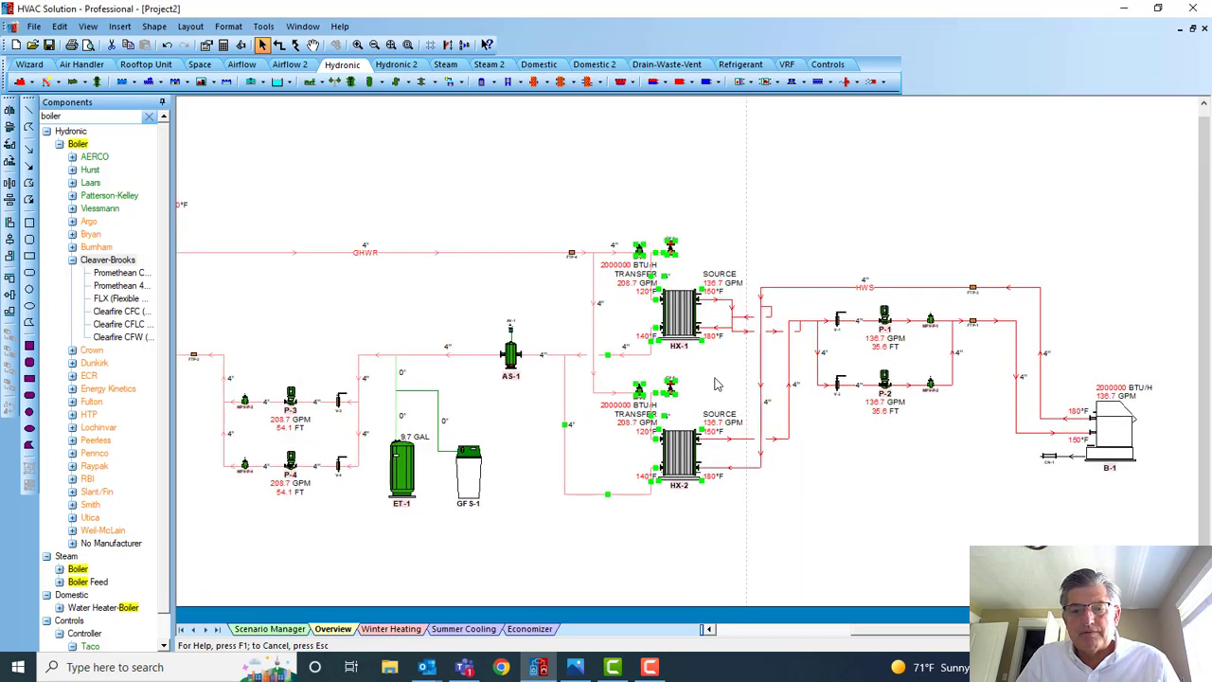
pyautogui.scroll(-1, 758, 383)
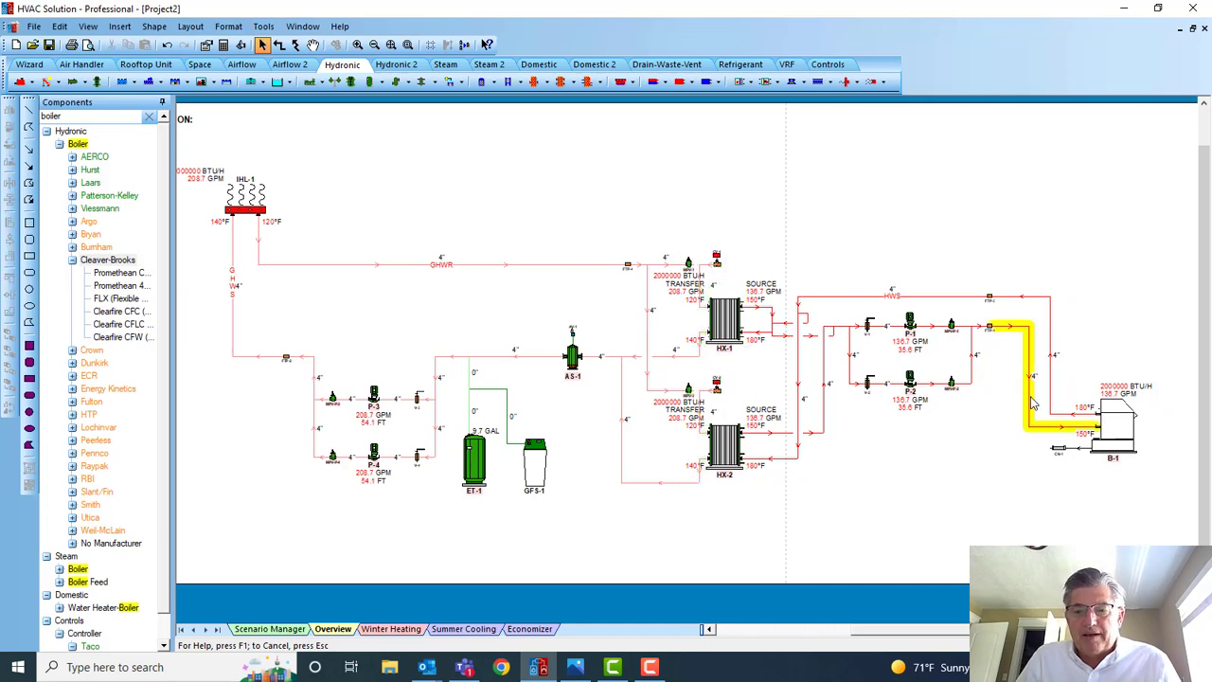
pyautogui.scroll(1, 1093, 464)
pyautogui.scroll(5, 1099, 464)
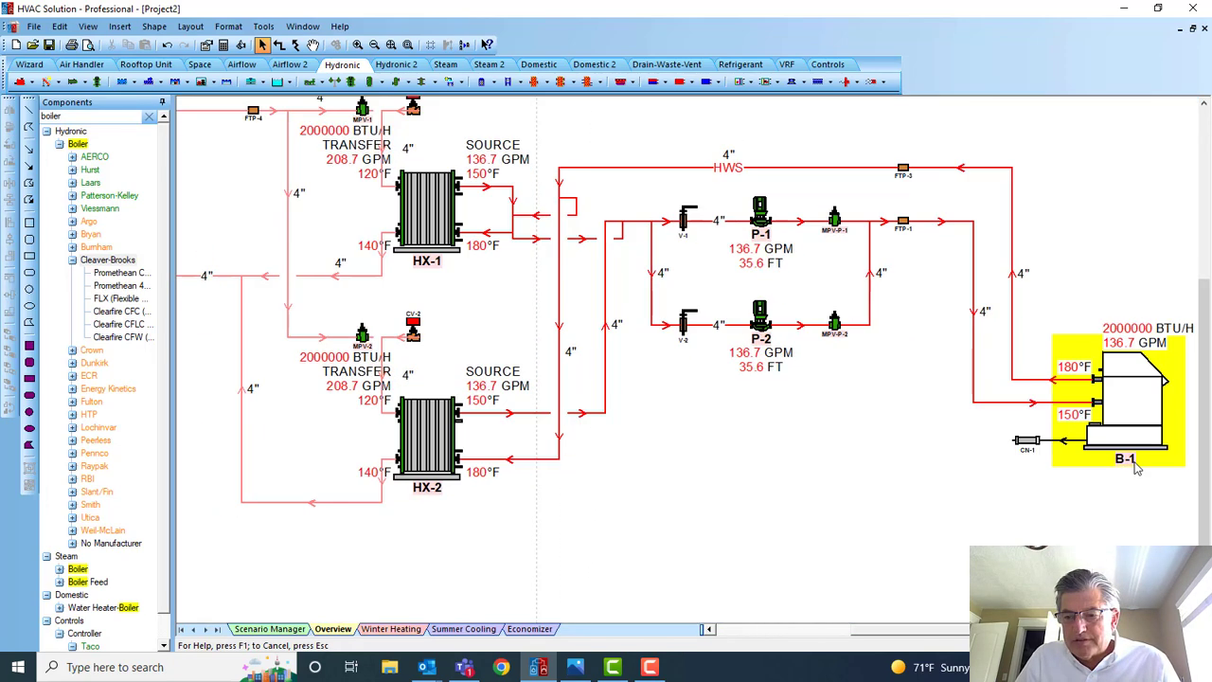
pyautogui.scroll(-3, 1114, 464)
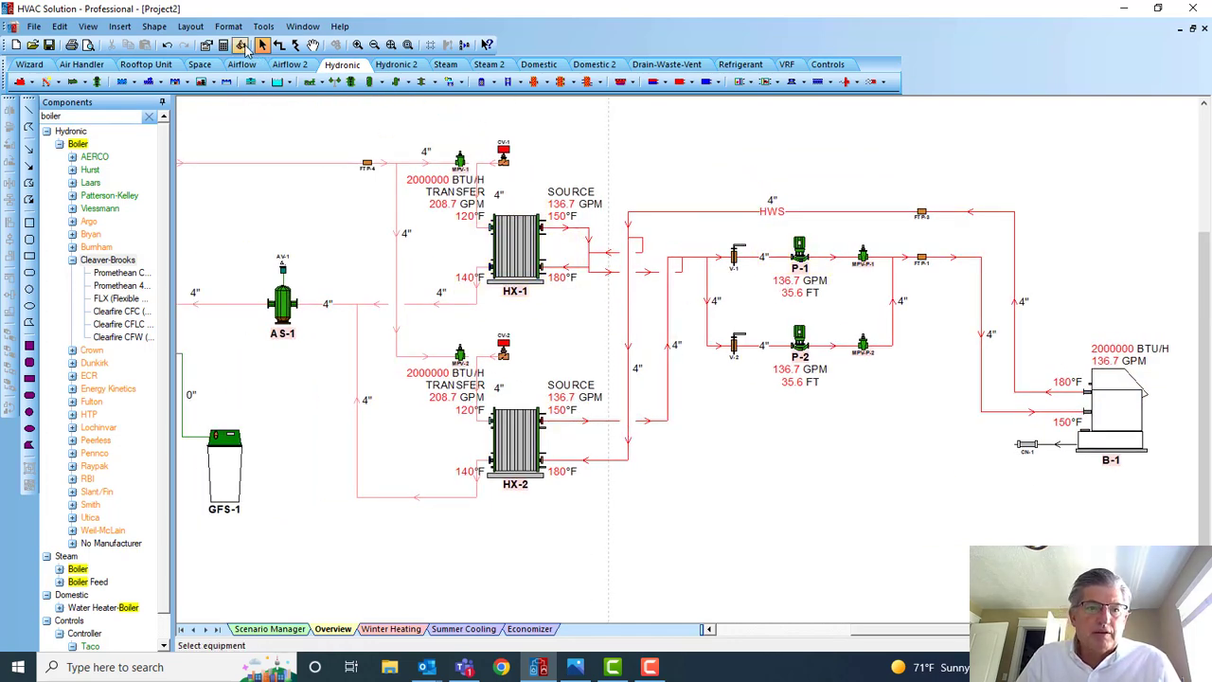
pyautogui.click(242, 46)
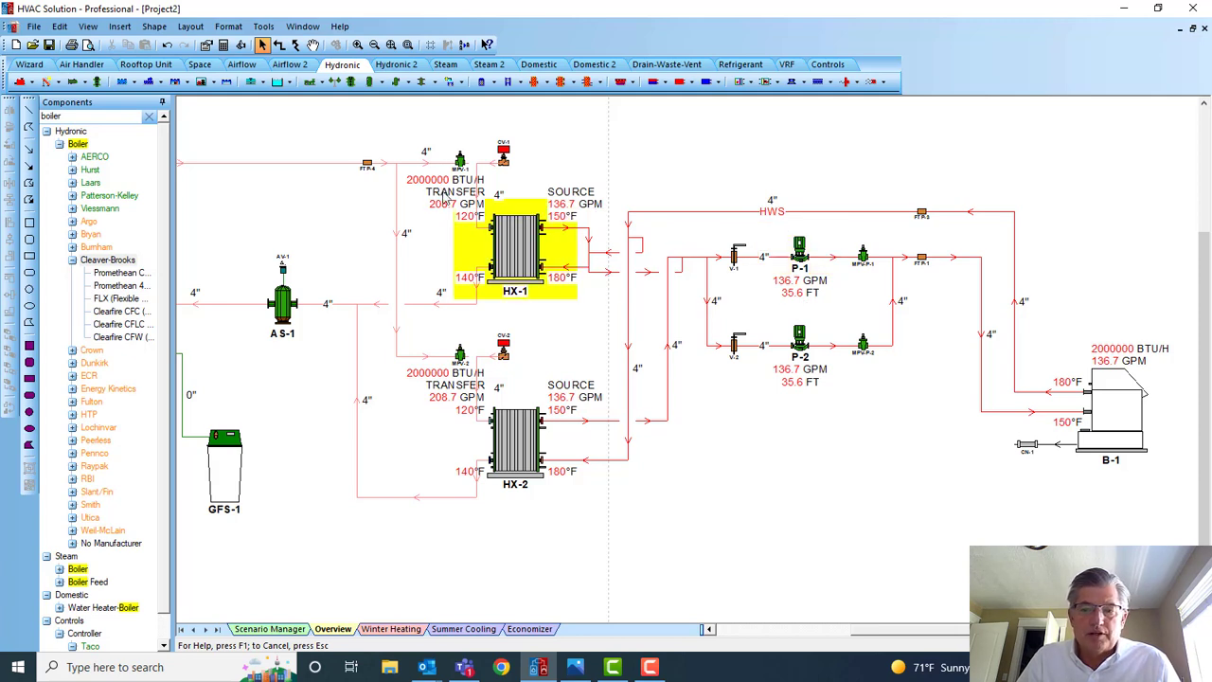
# Review the model selection, dimensions, weight and characteristics of heat exchanger HX-1.
pyautogui.doubleClick(533, 260)
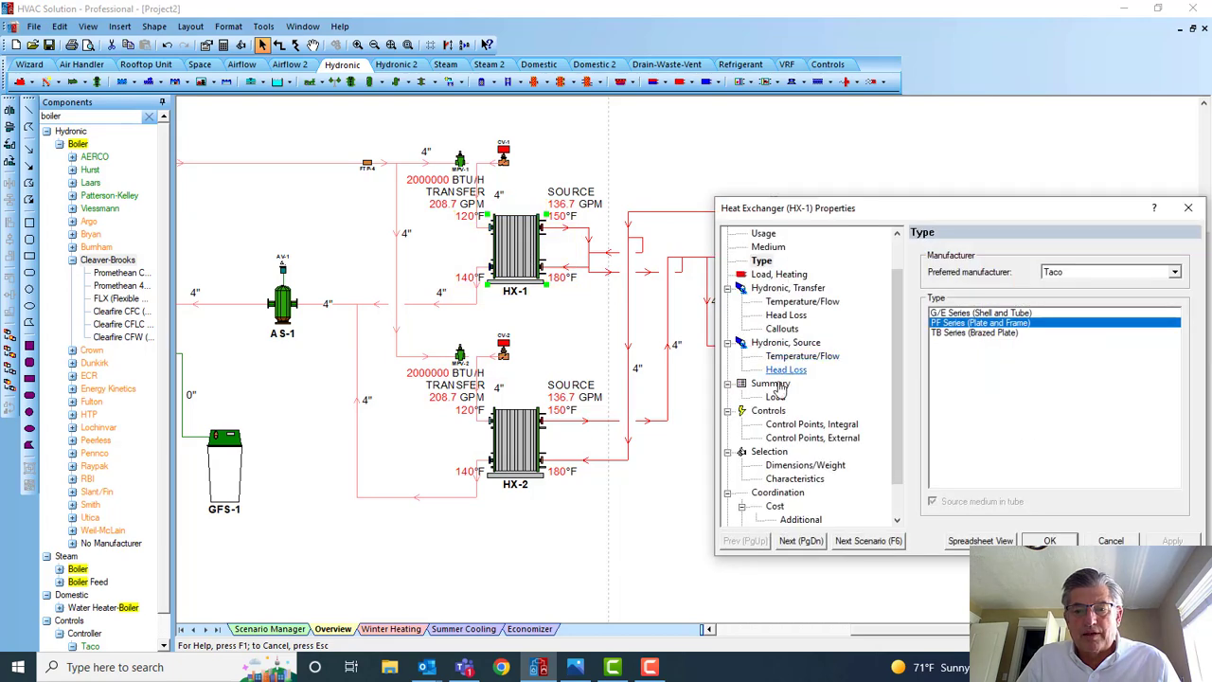
pyautogui.click(771, 451)
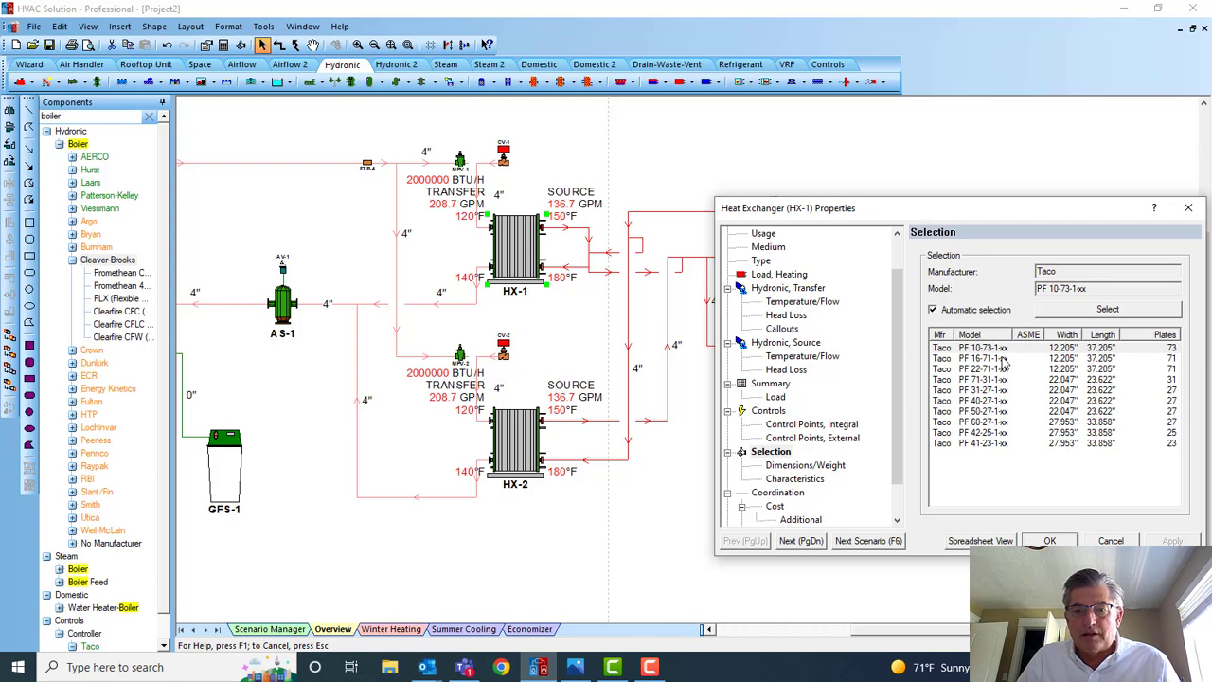
pyautogui.click(805, 464)
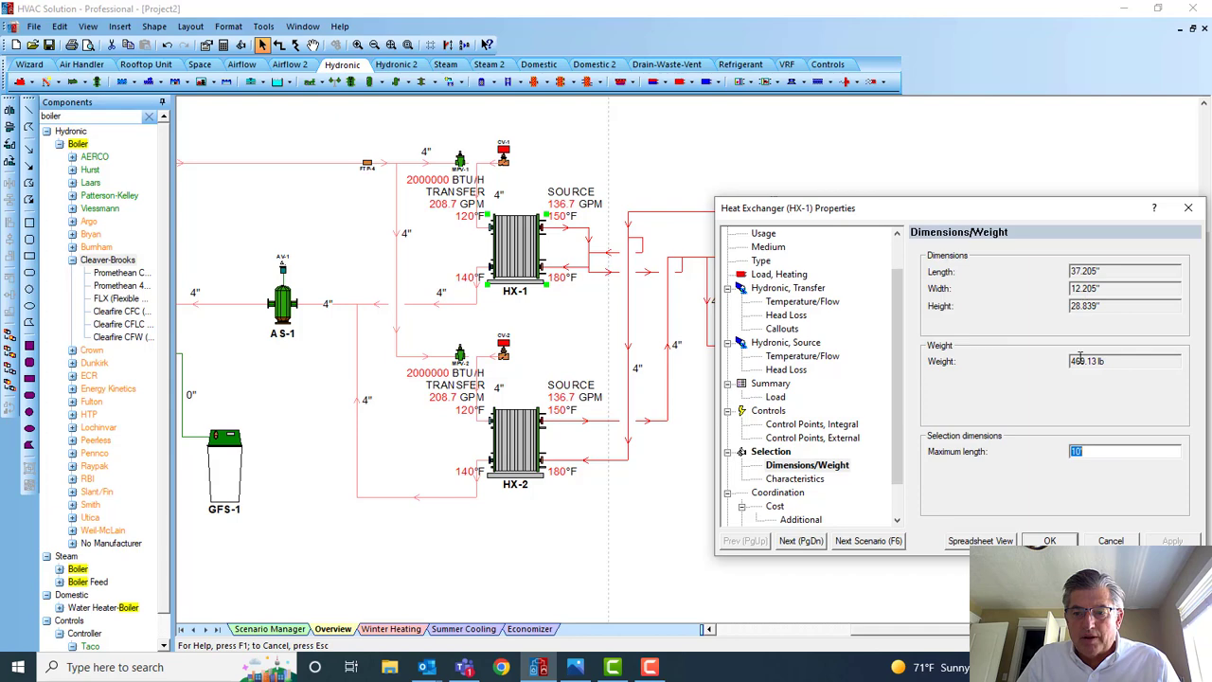
pyautogui.click(801, 479)
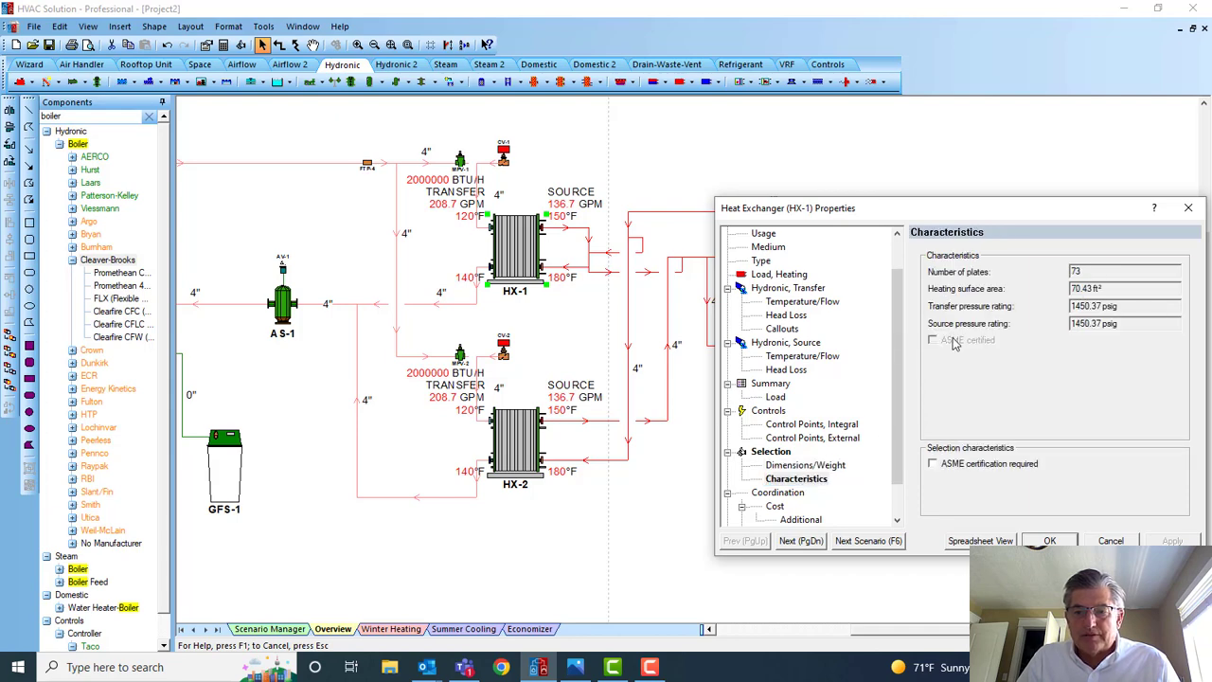
pyautogui.click(1050, 541)
# Review the model selection, dimensions, weight and electrical data of boiler B-1.
pyautogui.doubleClick(1115, 438)
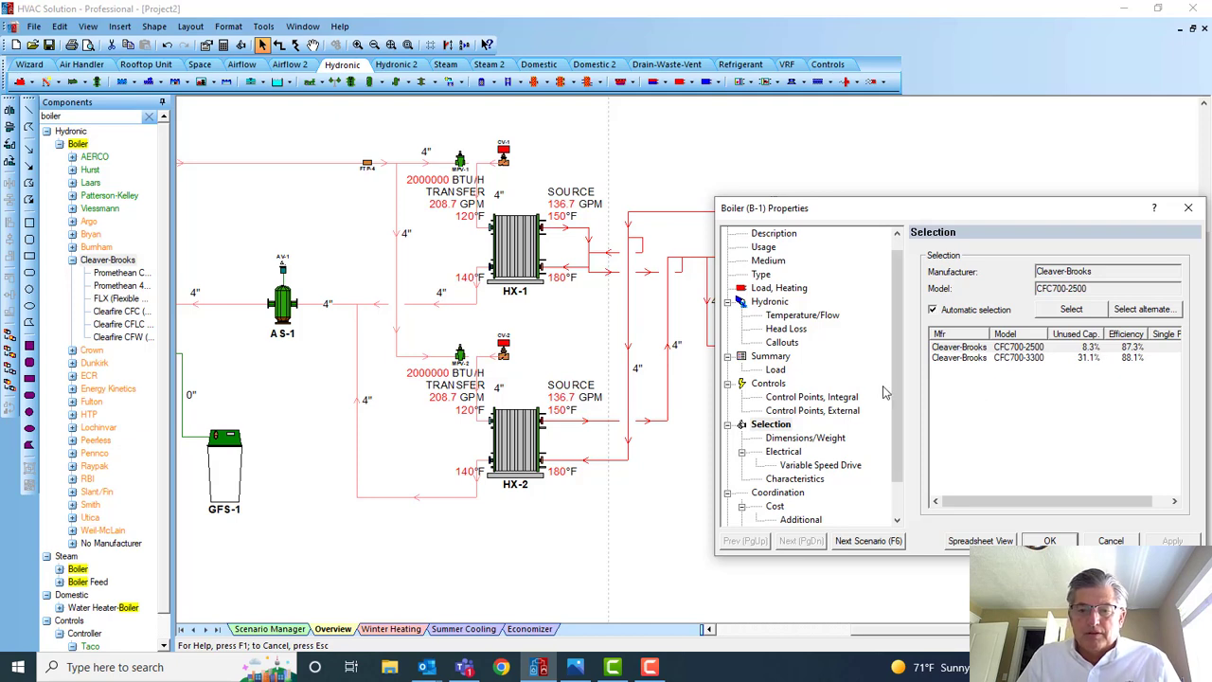
pyautogui.click(817, 438)
pyautogui.click(784, 452)
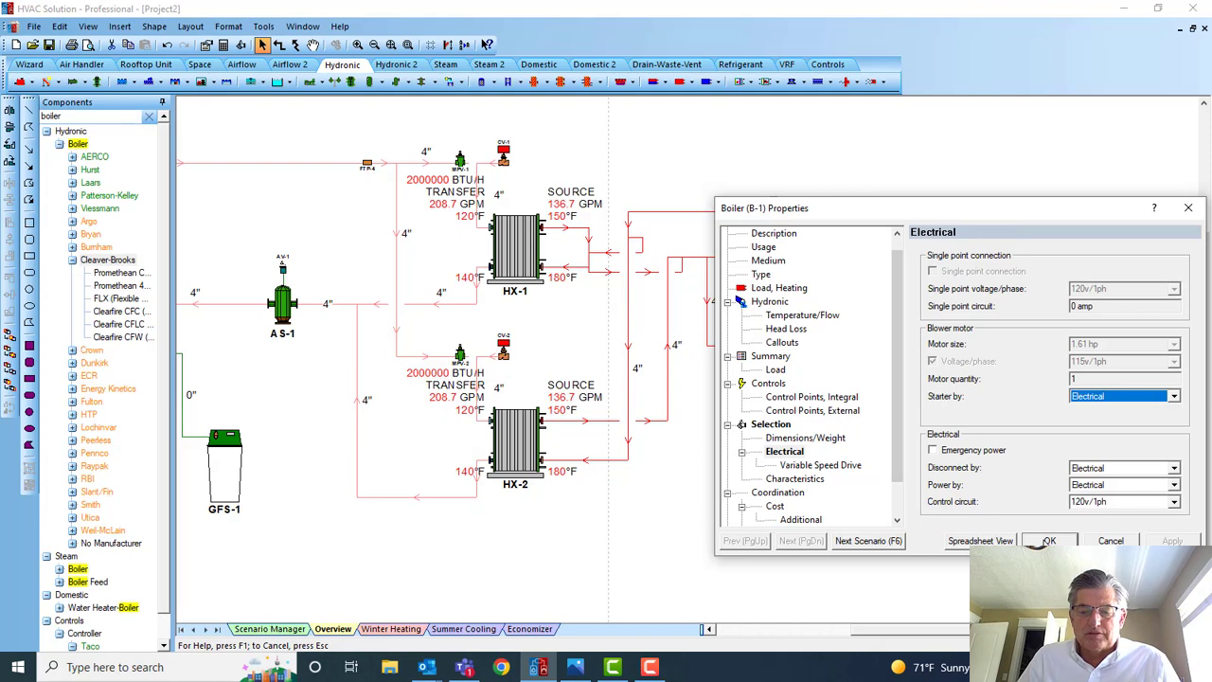
# Close the boiler B-1 properties and look over the complete snowmelt and boiler loops in the diagram.
pyautogui.click(1048, 541)
pyautogui.scroll(-1, 585, 417)
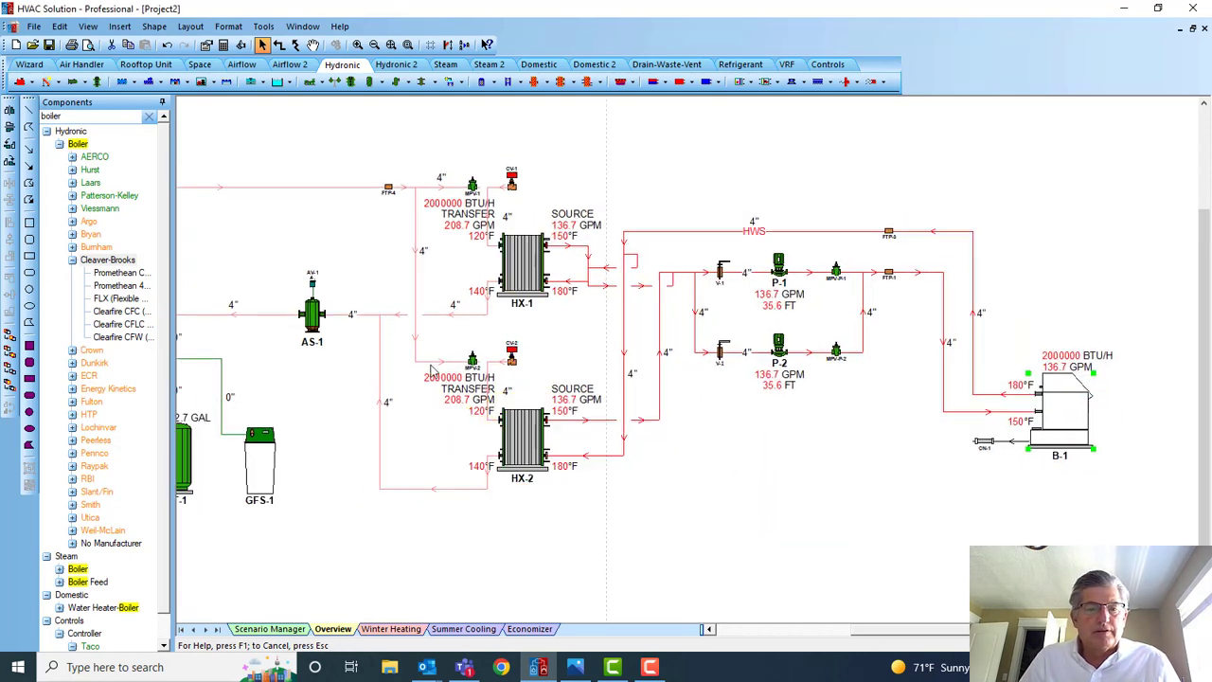
pyautogui.scroll(-4, 457, 233)
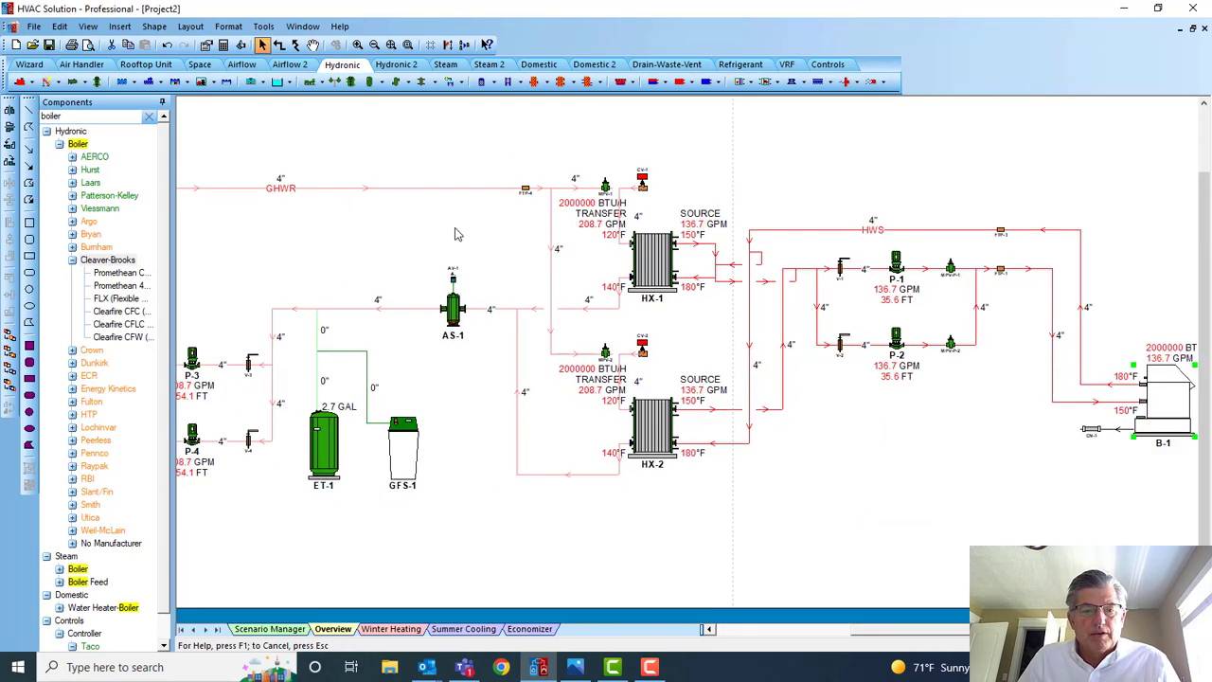
pyautogui.moveTo(445, 230); pyautogui.dragTo(510, 252)
pyautogui.scroll(-1, 518, 244)
pyautogui.press('Escape')
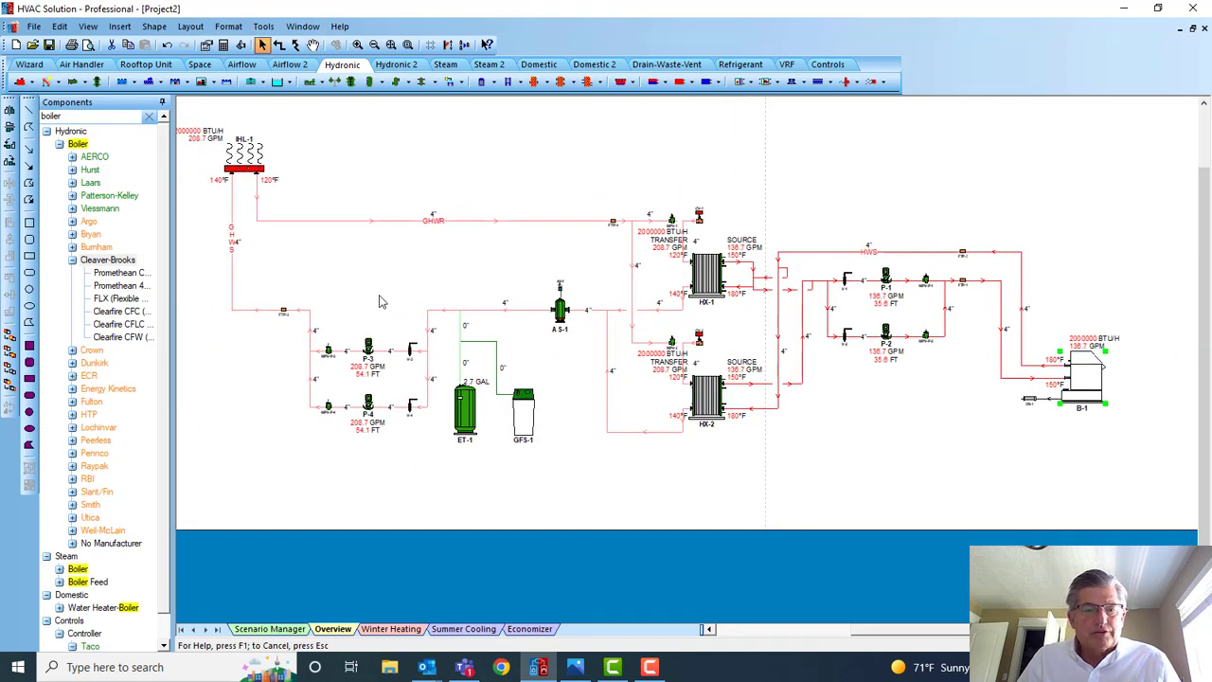
pyautogui.moveTo(348, 294); pyautogui.dragTo(380, 298)
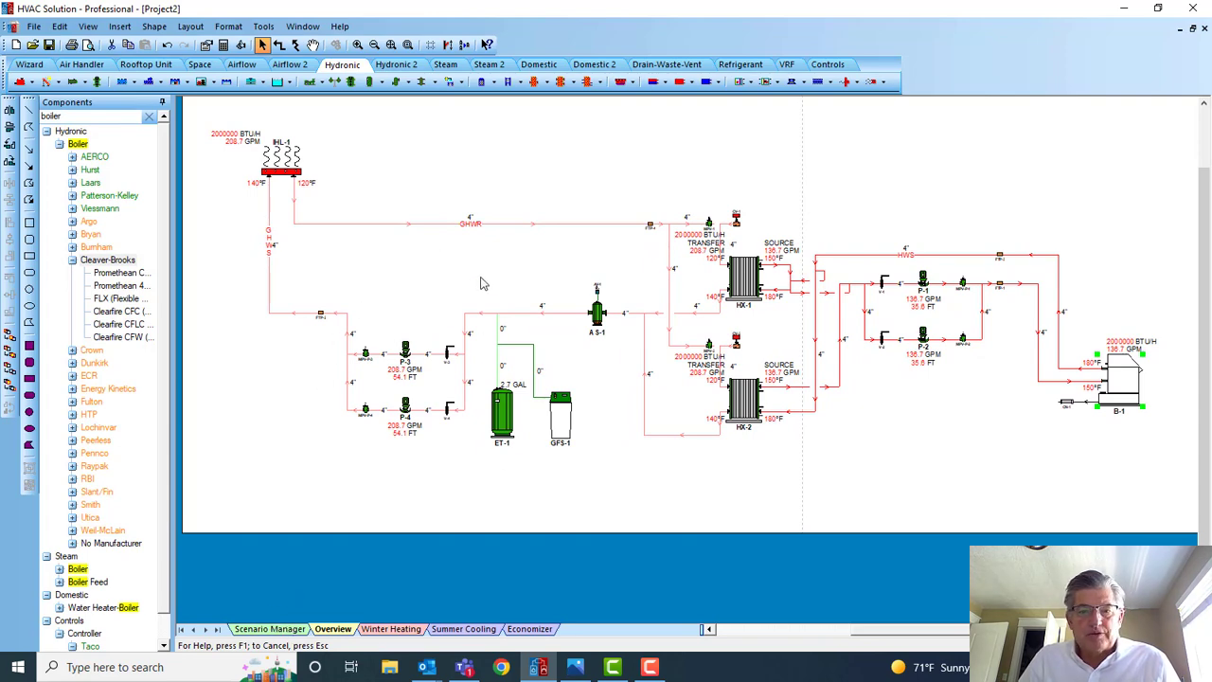
pyautogui.moveTo(482, 279); pyautogui.dragTo(464, 290)
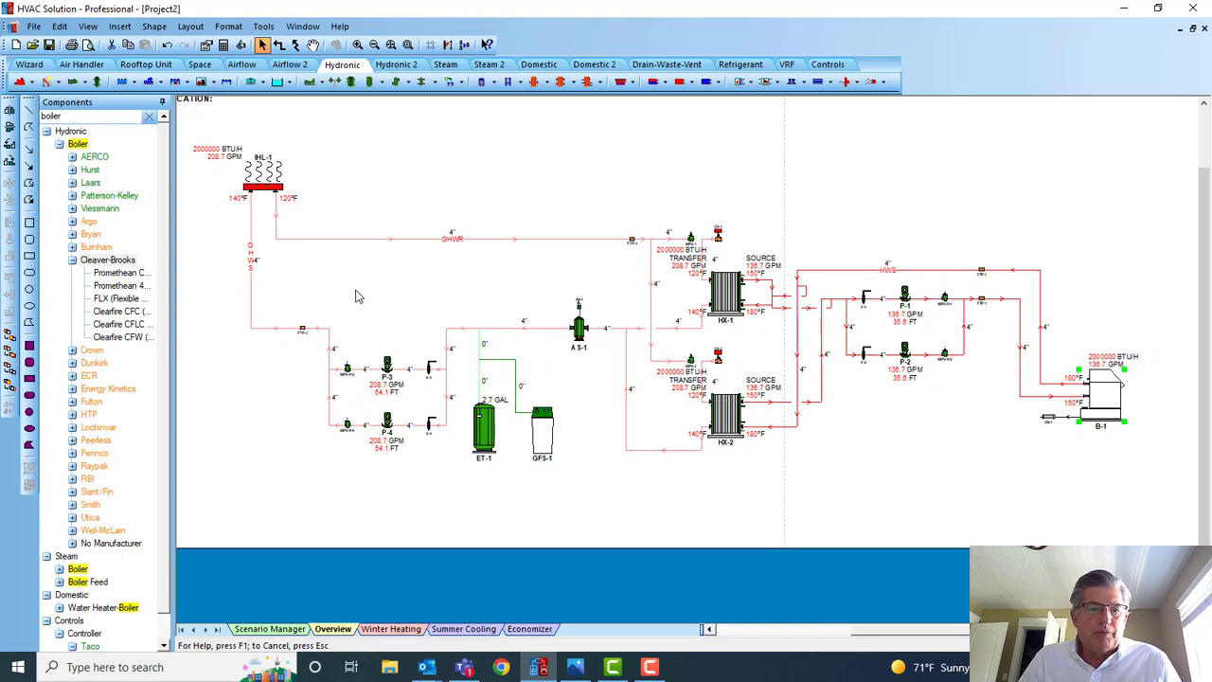
# Copy imposed load IHL-1 and place the duplicate in the empty area below it, beside pump P-4.
pyautogui.rightClick(265, 188)
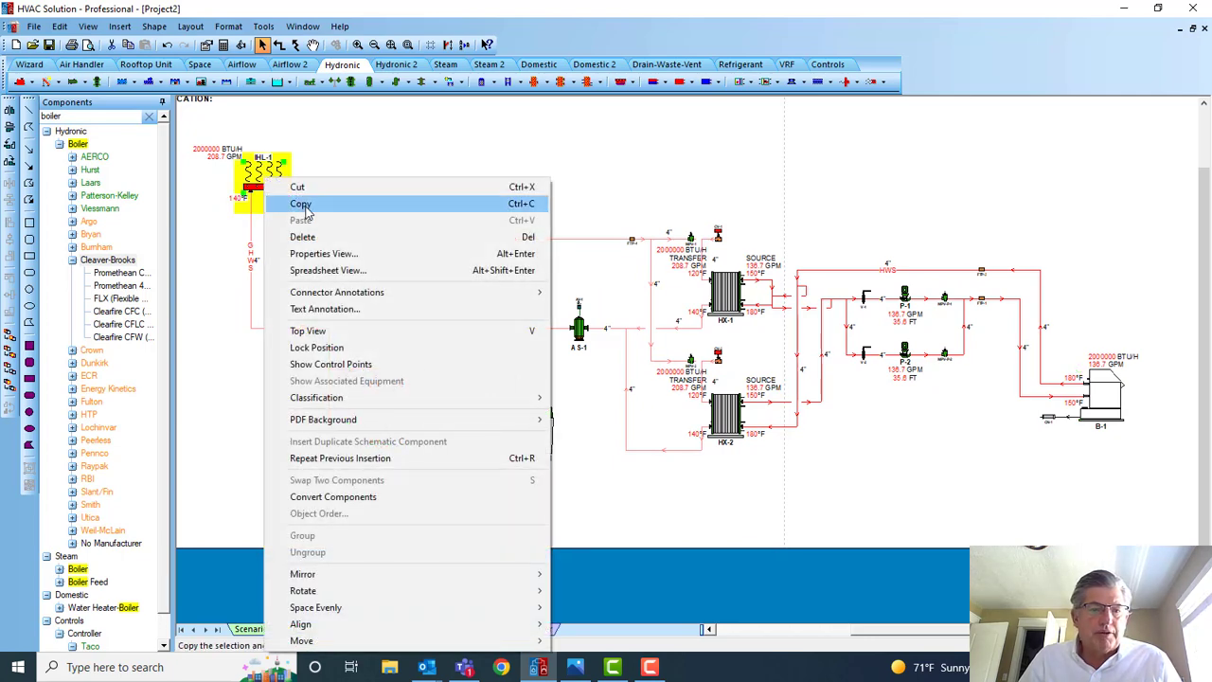
pyautogui.click(294, 204)
pyautogui.click(351, 168)
pyautogui.rightClick(353, 172)
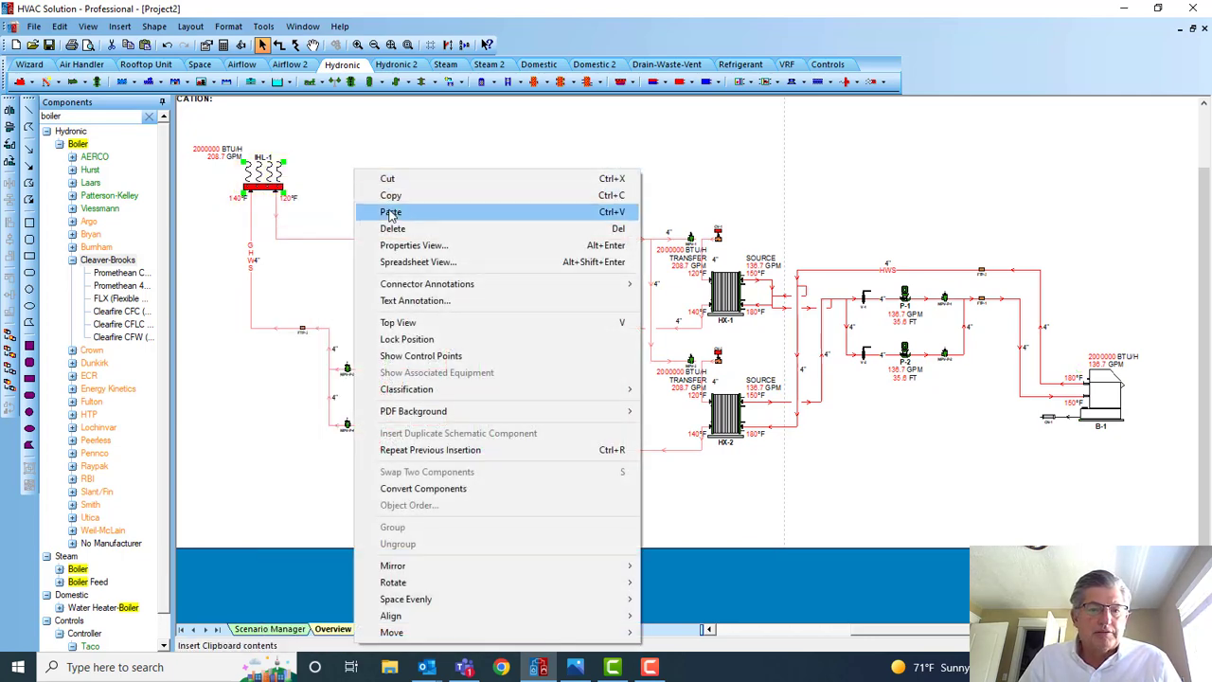
pyautogui.click(386, 211)
pyautogui.click(319, 506)
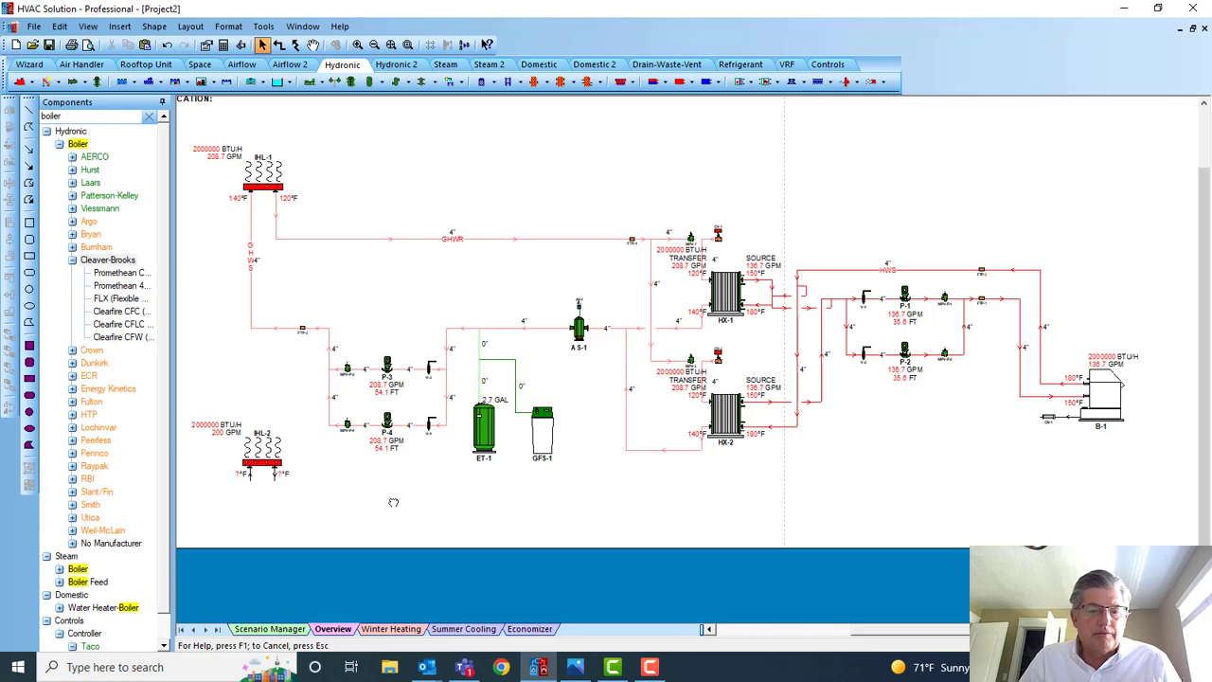
# Set the classification of the duplicated load IHL-2 to Future.
pyautogui.click(329, 430)
pyautogui.rightClick(330, 431)
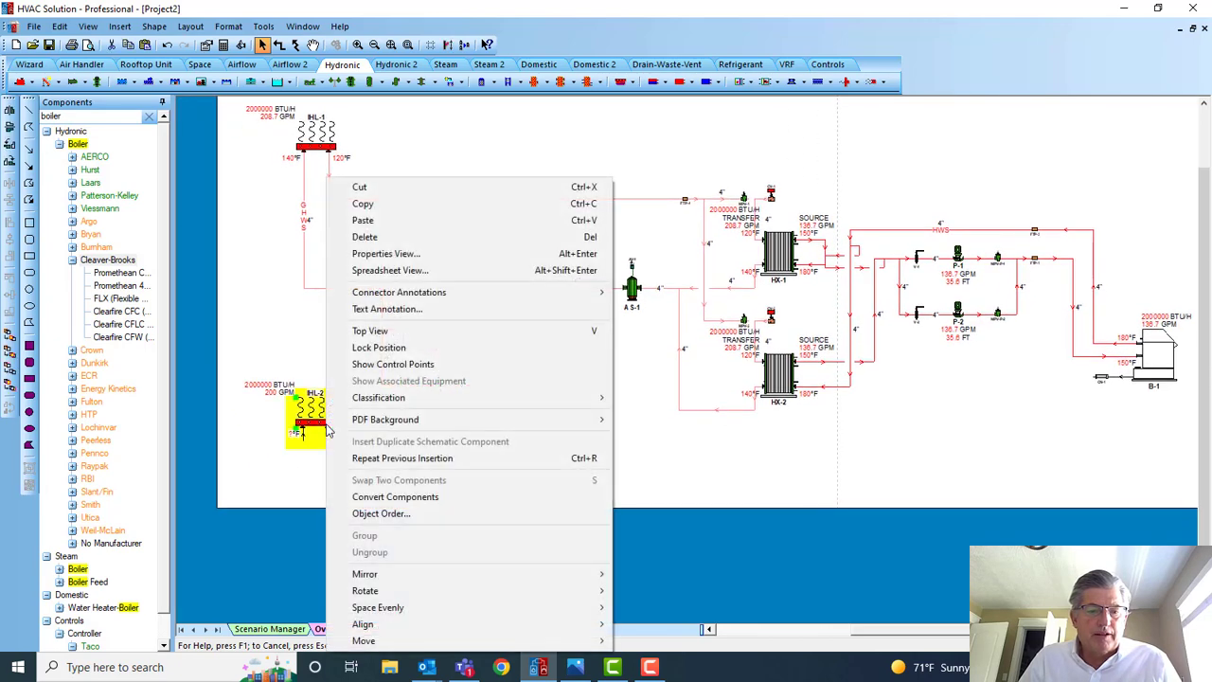
pyautogui.moveTo(432, 407)
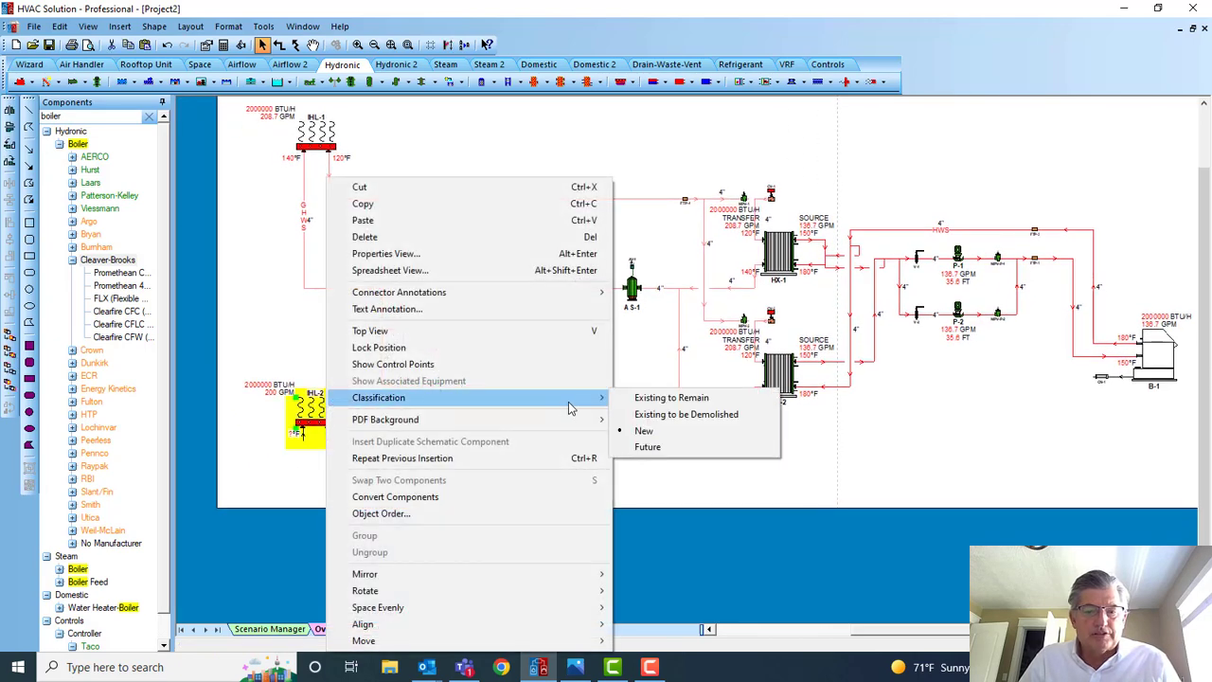
pyautogui.click(645, 447)
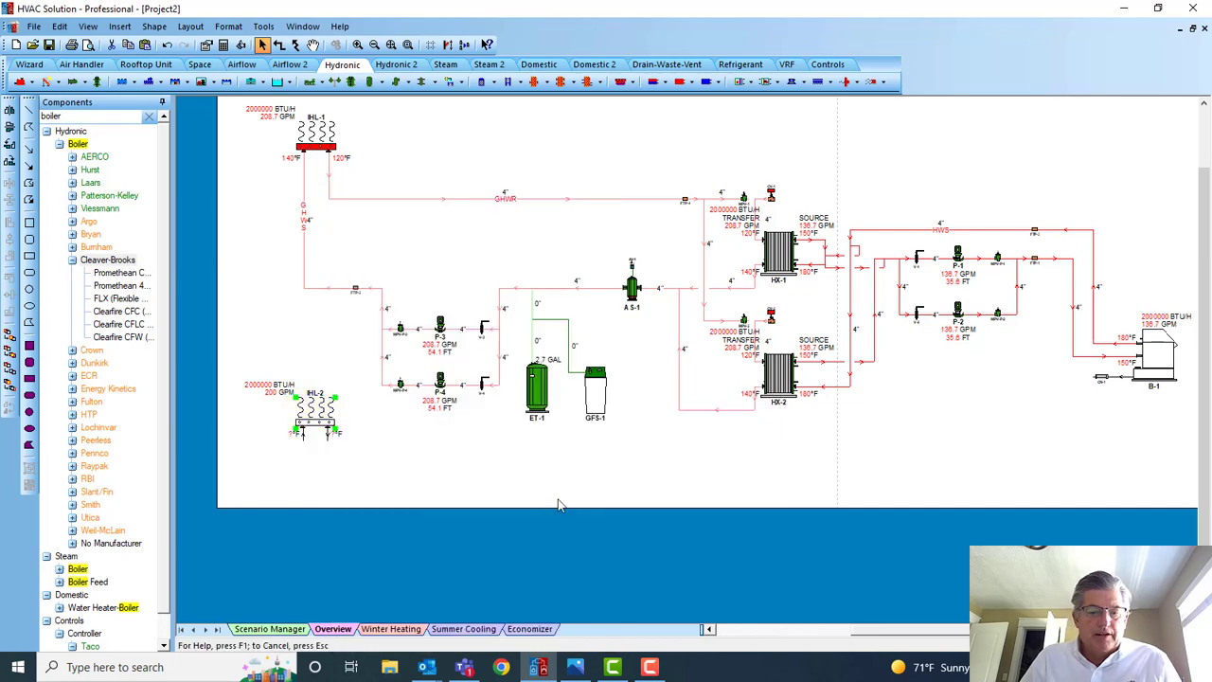
# Create a copy of the Winter Heating scenario and name it Winter Heating Future.
pyautogui.click(274, 630)
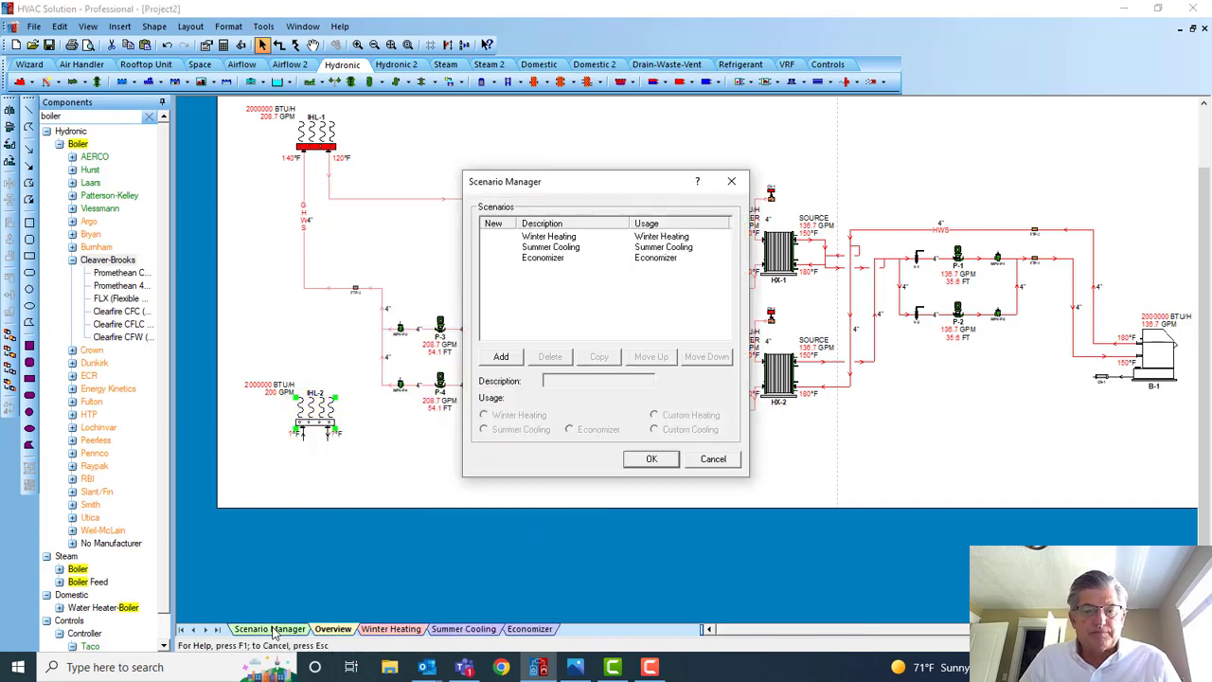
pyautogui.click(561, 238)
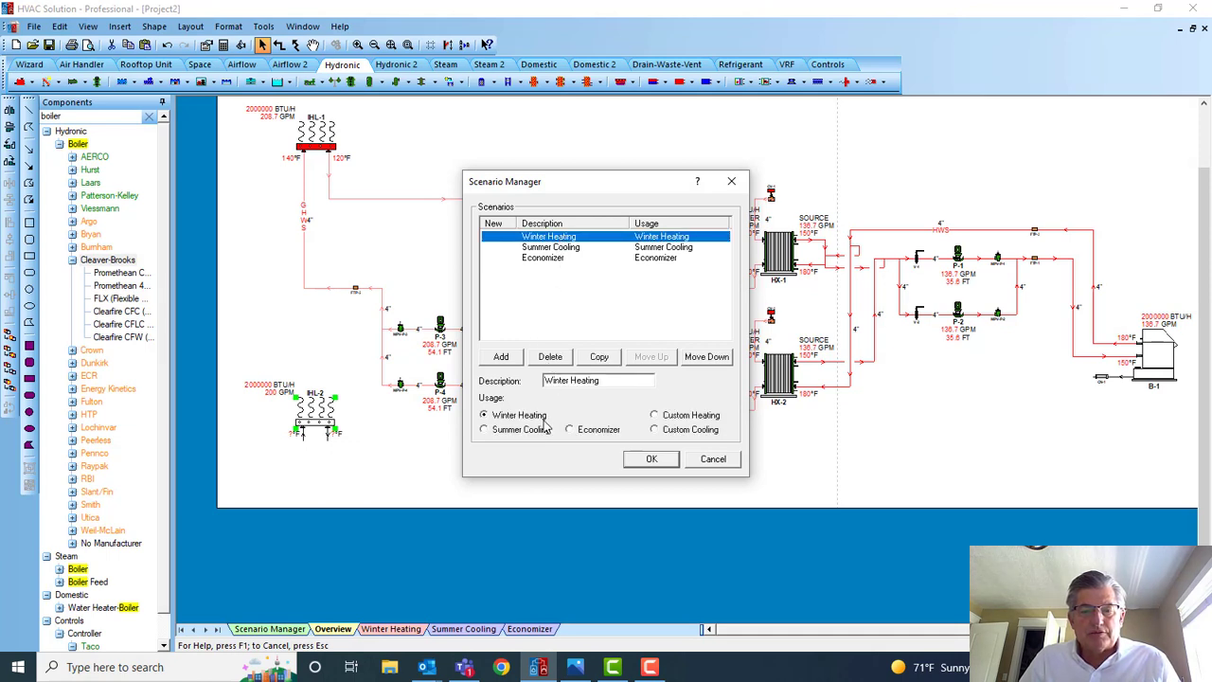
pyautogui.click(591, 360)
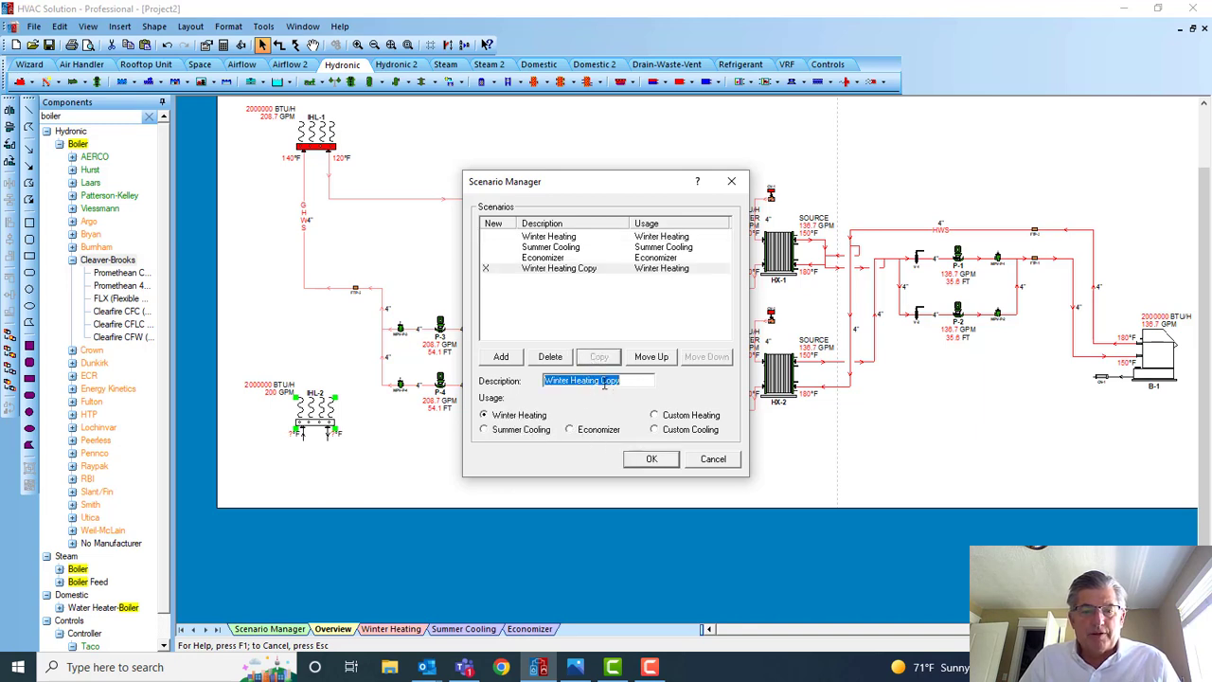
pyautogui.click(602, 381)
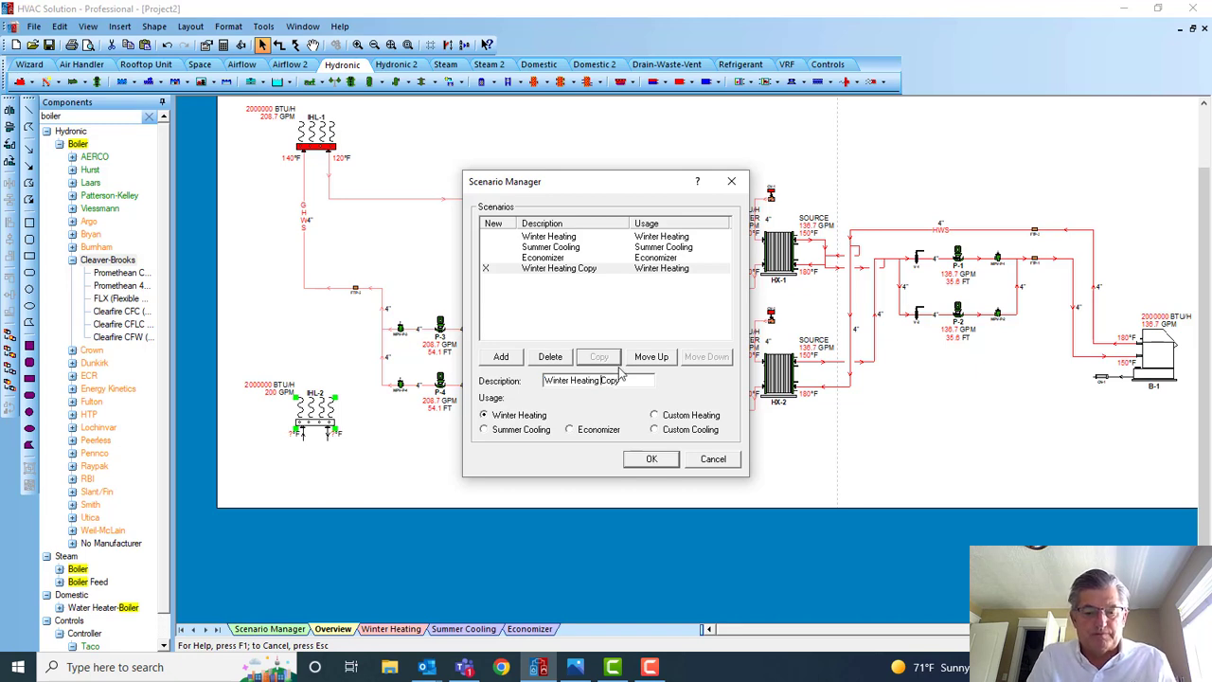
pyautogui.write('Future')
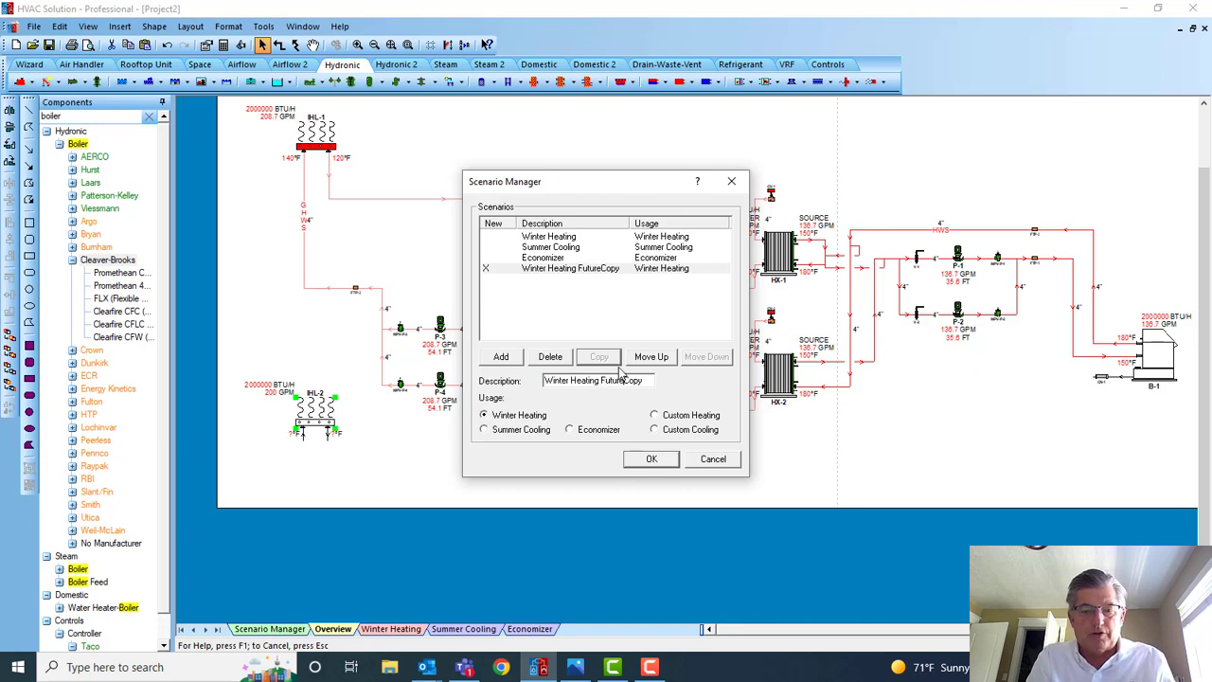
pyautogui.press('Delete')
pyautogui.press('Delete')
pyautogui.press('Delete')
pyautogui.press('Delete')
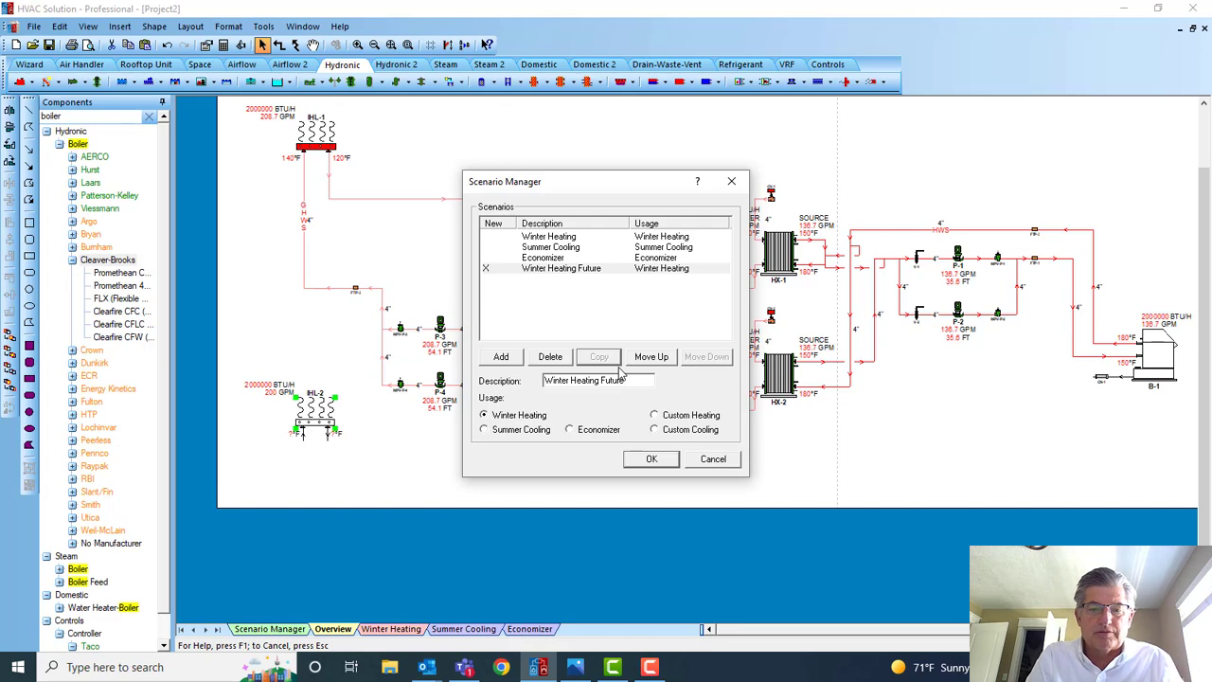
pyautogui.click(650, 459)
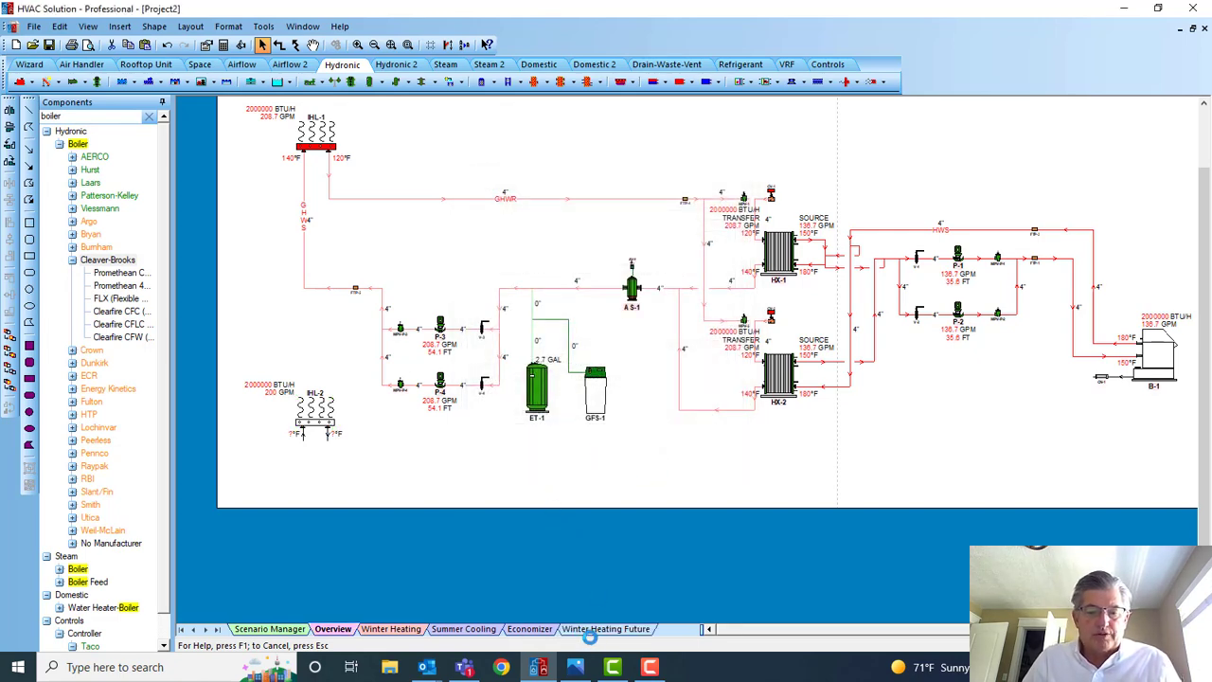
# In the Winter Heating Future scenario, pipe the inlet of IHL-2 to the glycol supply line and its outlet to the glycol return line.
pyautogui.click(595, 629)
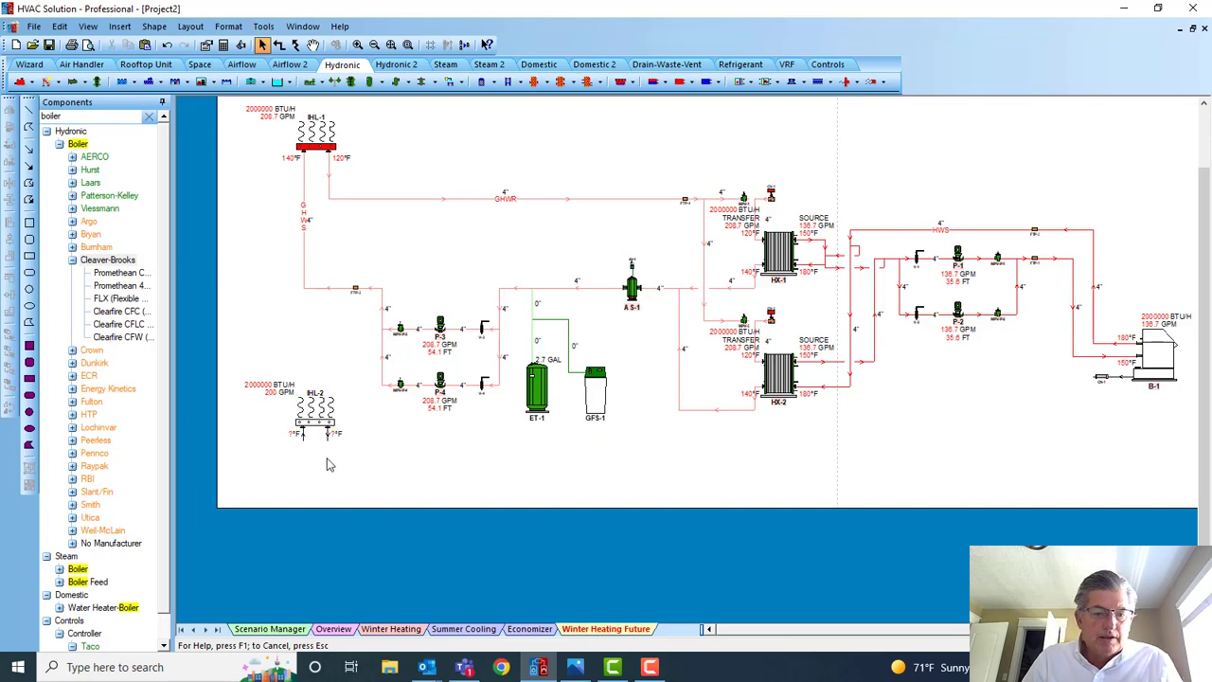
pyautogui.scroll(1, 312, 452)
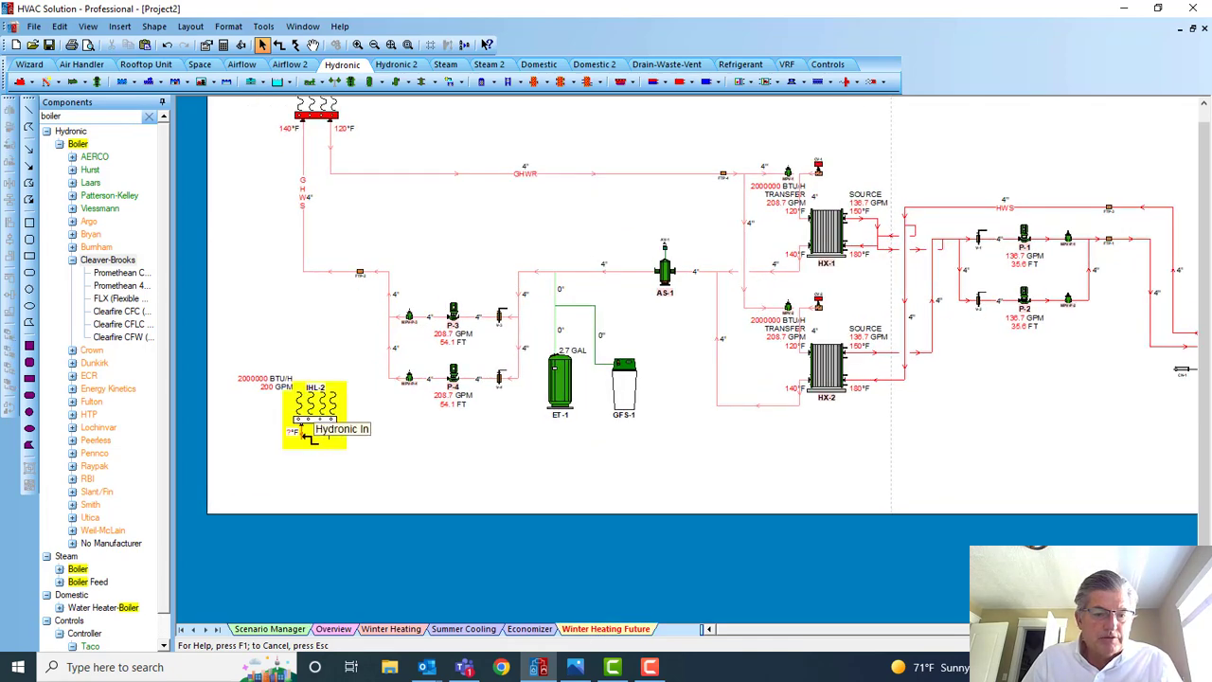
pyautogui.click(308, 438)
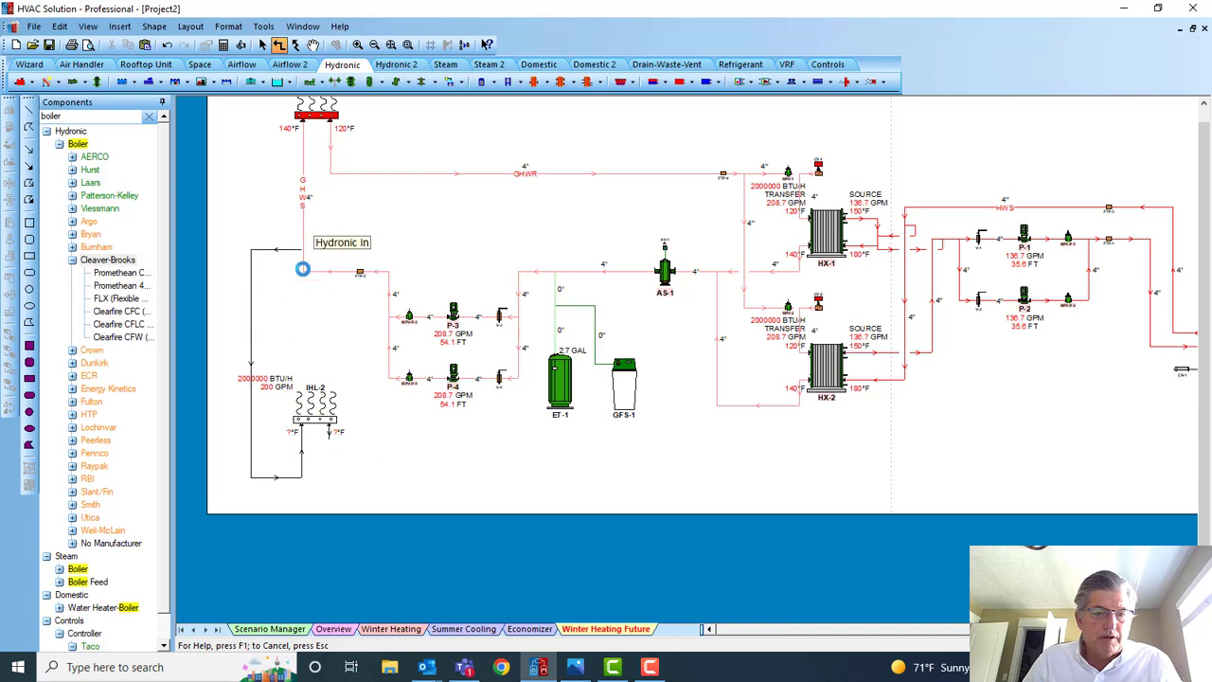
pyautogui.click(302, 269)
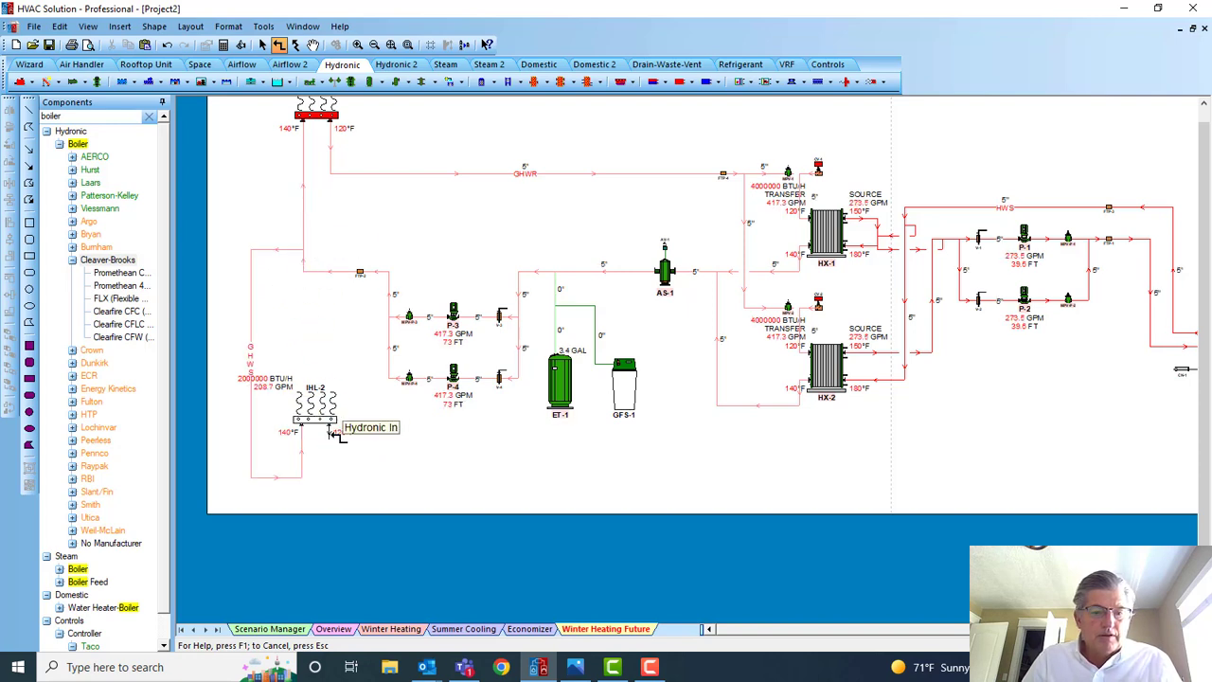
pyautogui.click(331, 440)
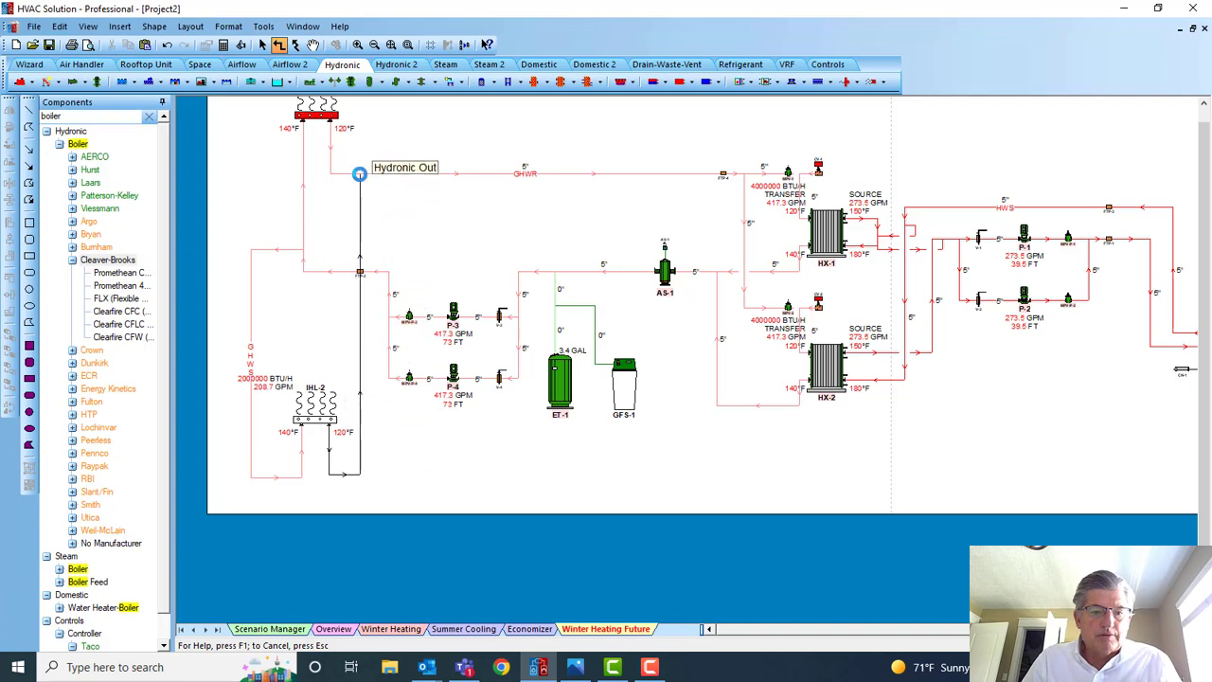
pyautogui.click(359, 173)
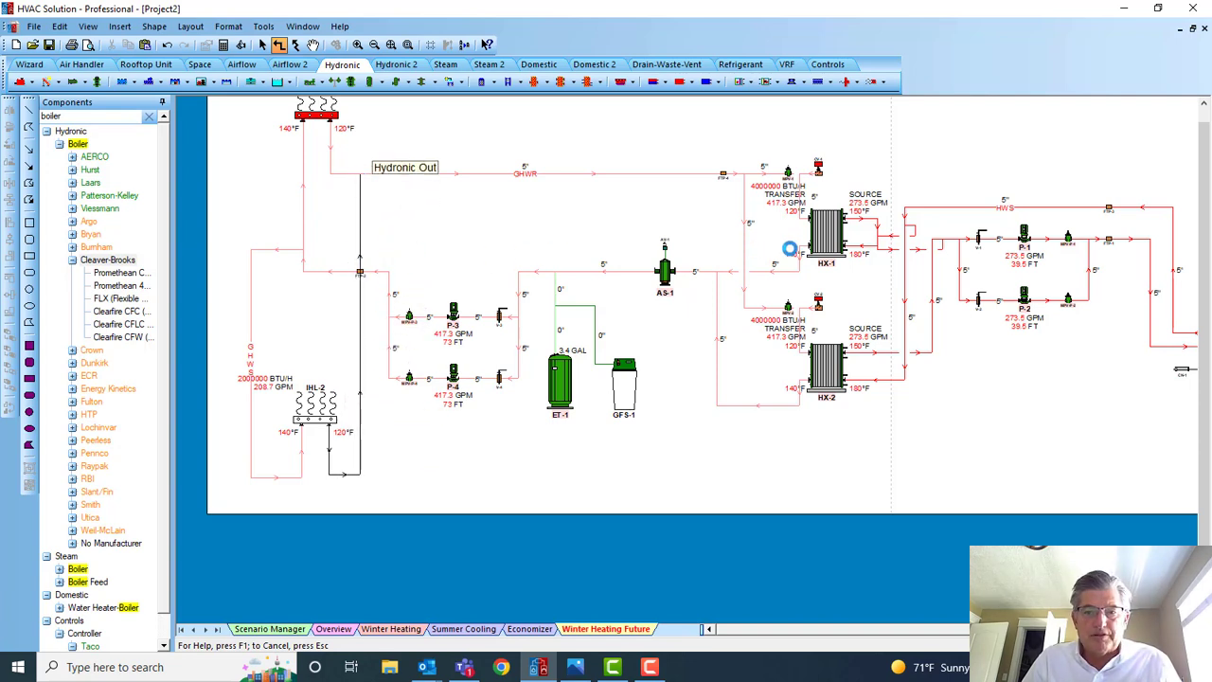
pyautogui.scroll(-2, 800, 437)
pyautogui.moveTo(757, 444); pyautogui.dragTo(648, 456)
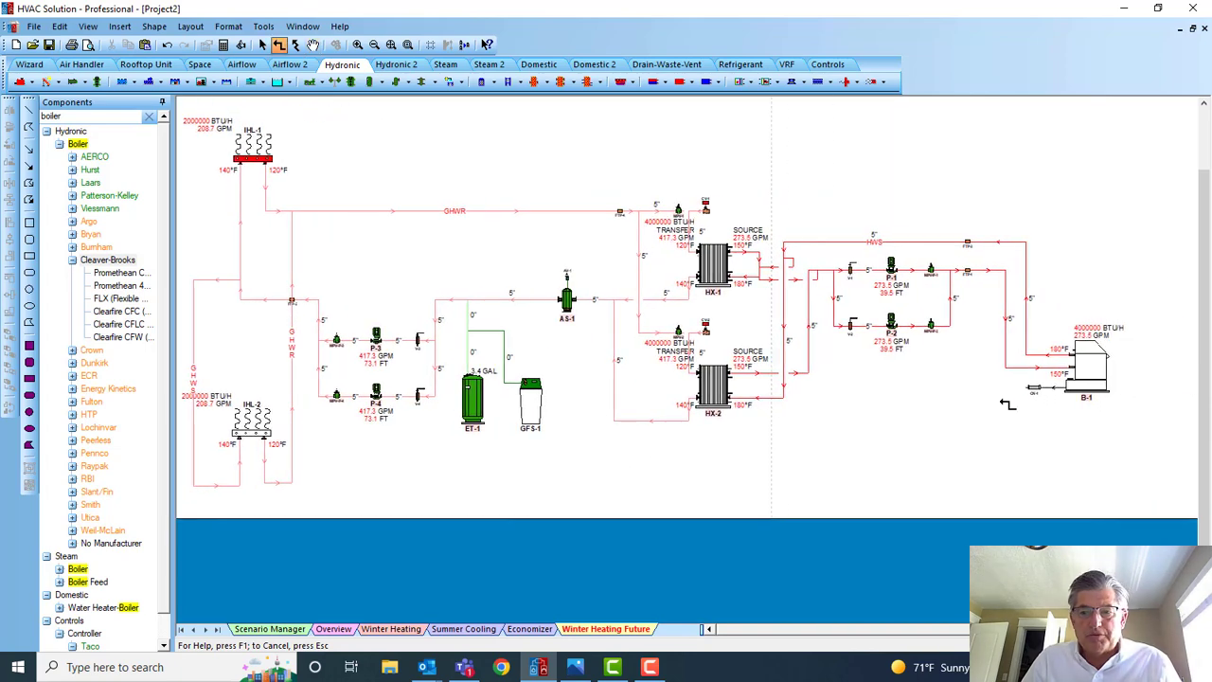
pyautogui.moveTo(562, 486)
pyautogui.mouseDown()
pyautogui.moveTo(617, 461)
pyautogui.moveTo(616, 500)
pyautogui.moveTo(585, 530)
pyautogui.mouseUp()
pyautogui.press('Escape')
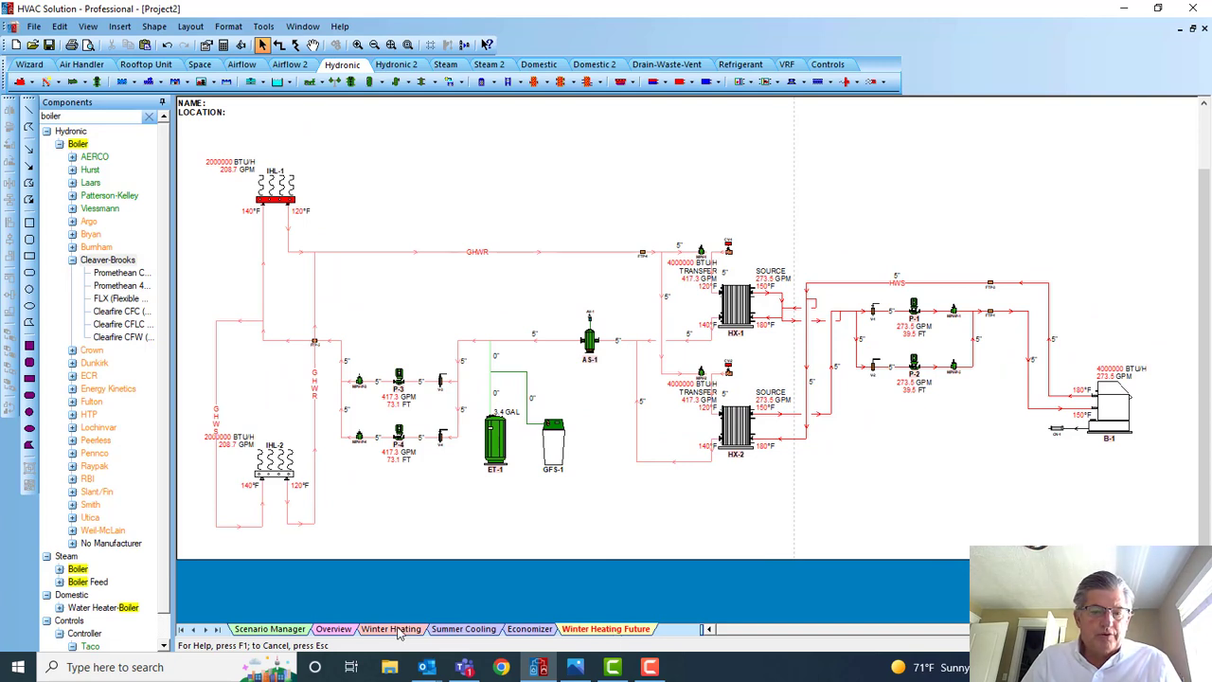
# In the Winter Heating scenario, set the usage of imposed load IHL-2 to None.
pyautogui.click(398, 630)
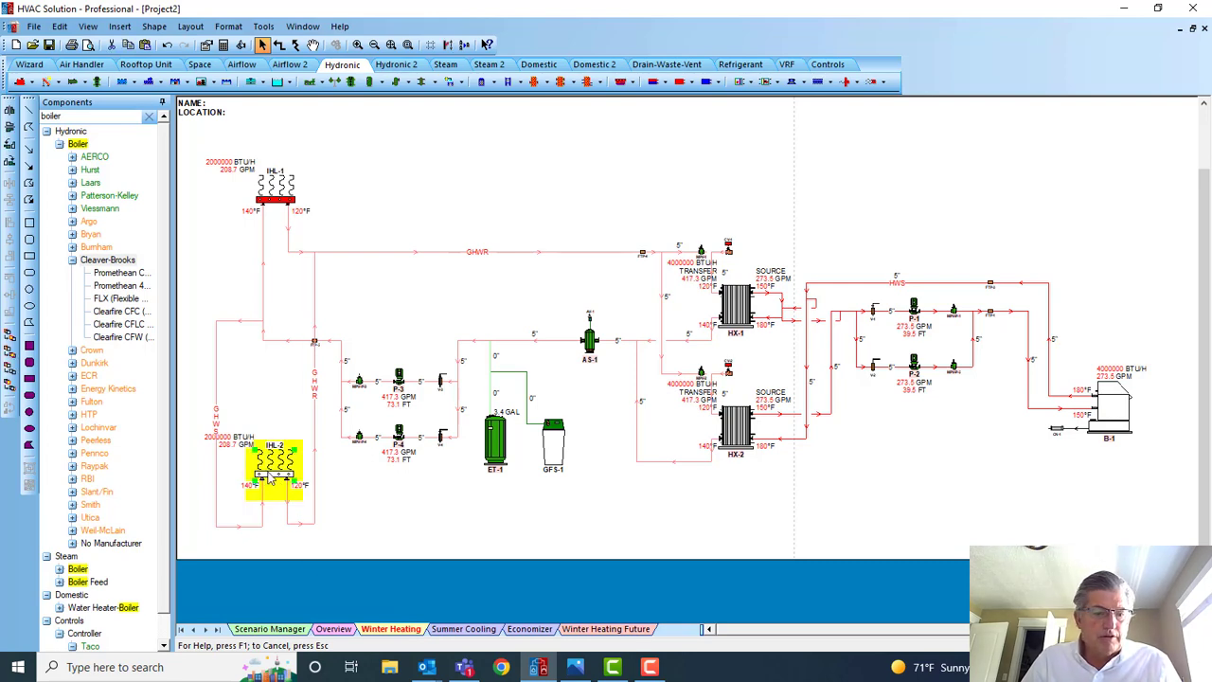
pyautogui.doubleClick(272, 469)
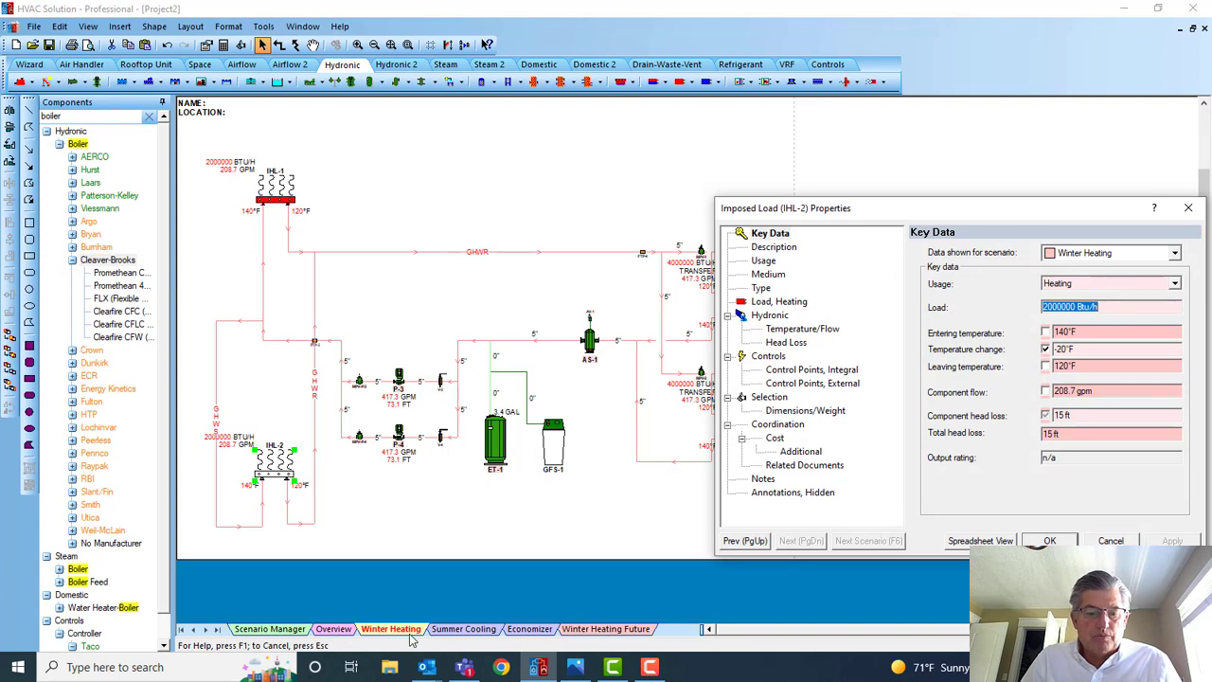
pyautogui.click(1174, 284)
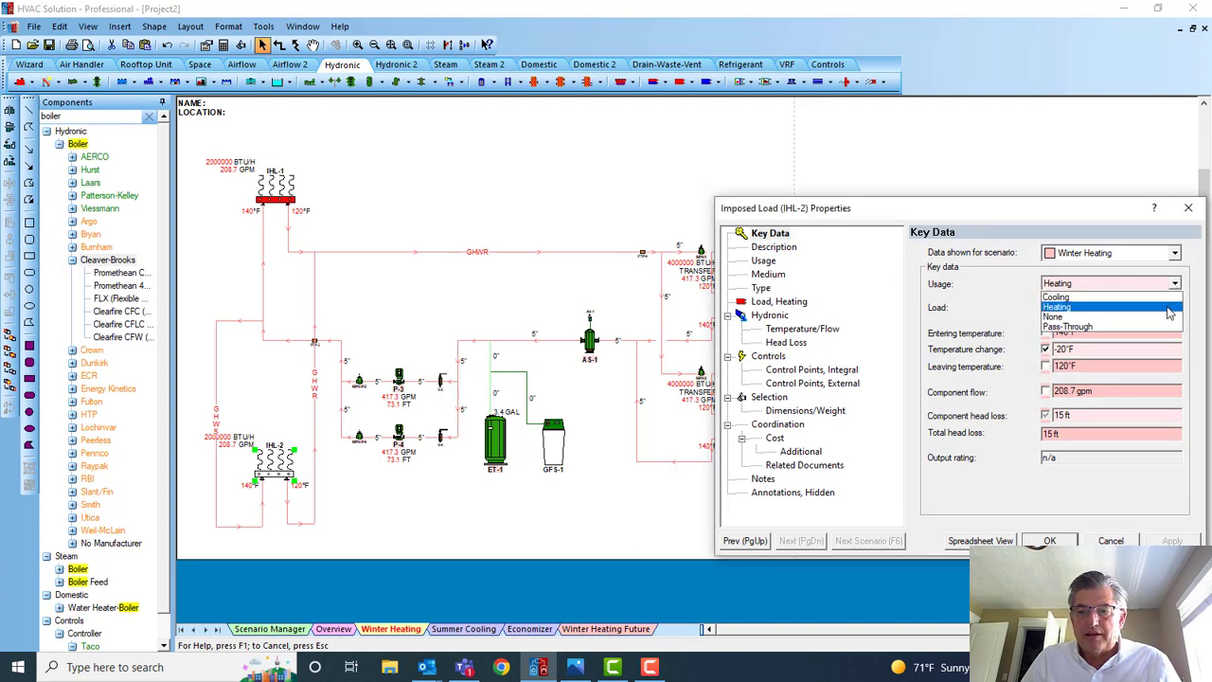
pyautogui.click(1168, 316)
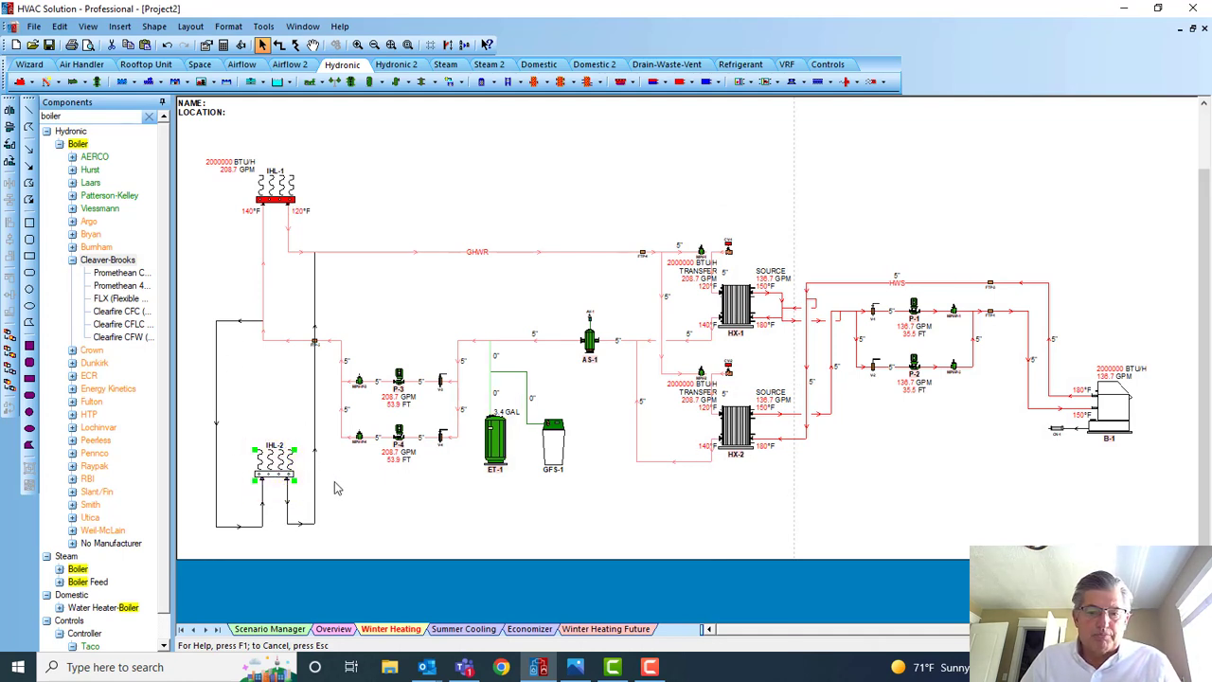
# In the Winter Heating Future scenario, add diameter annotations to all pipes of the whole diagram.
pyautogui.click(604, 628)
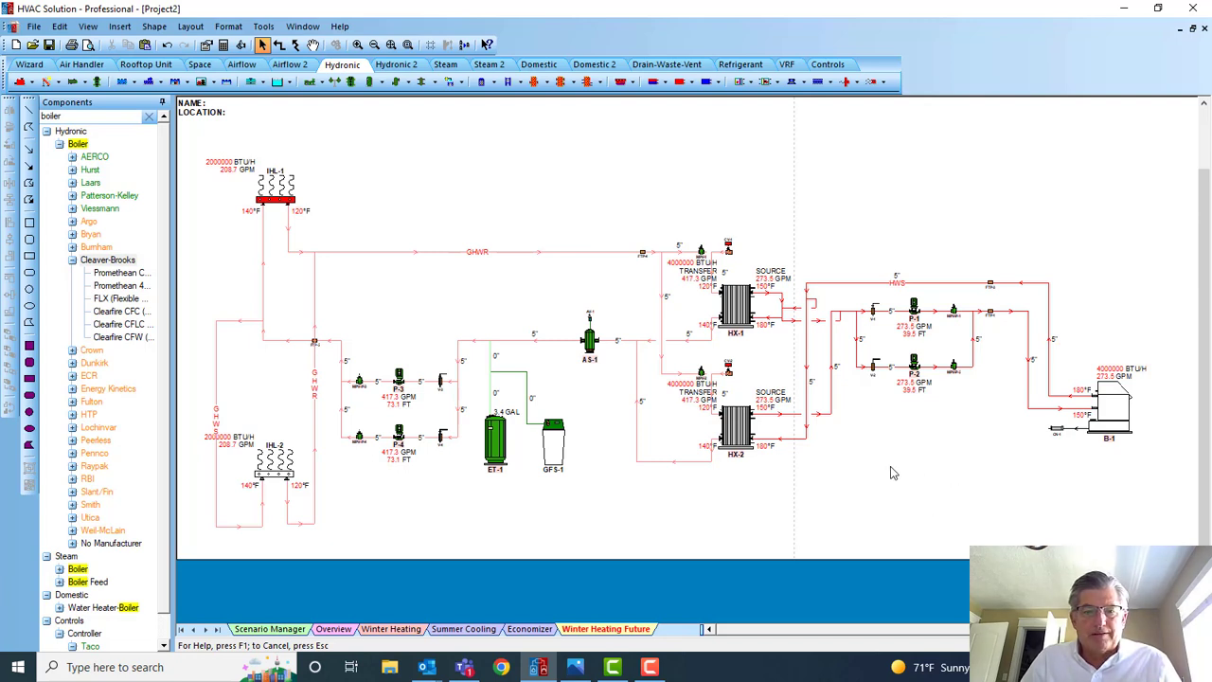
pyautogui.moveTo(203, 194); pyautogui.dragTo(1125, 477)
pyautogui.rightClick(991, 266)
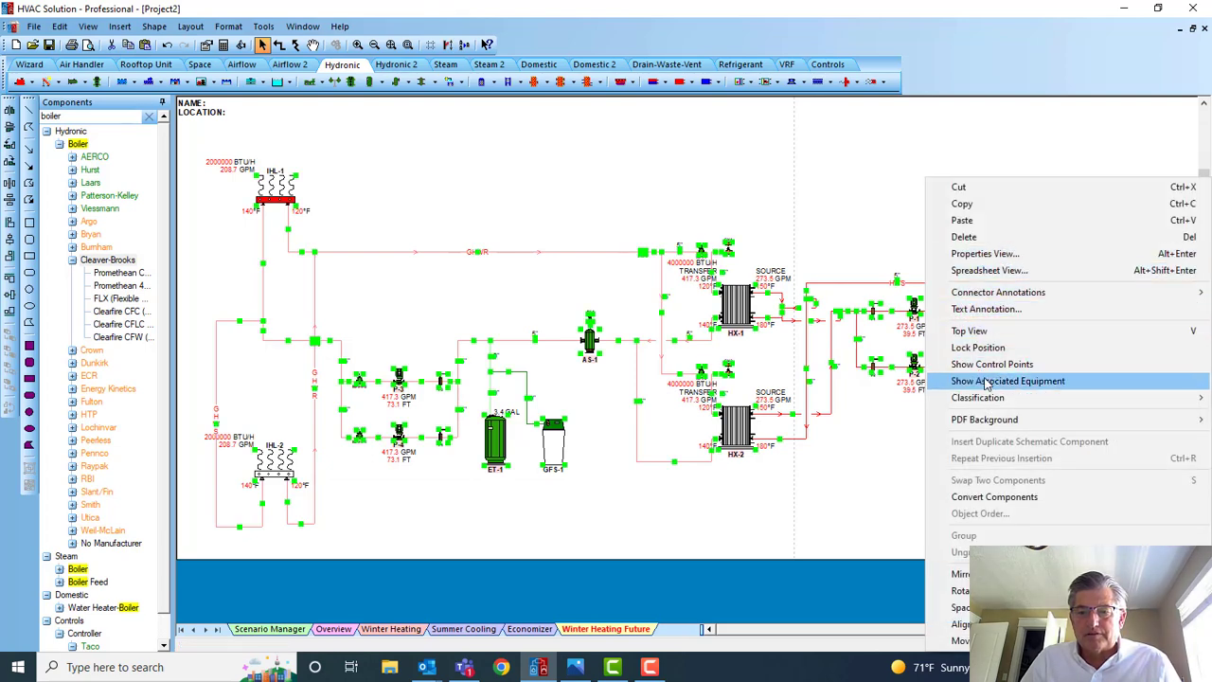
pyautogui.moveTo(995, 291)
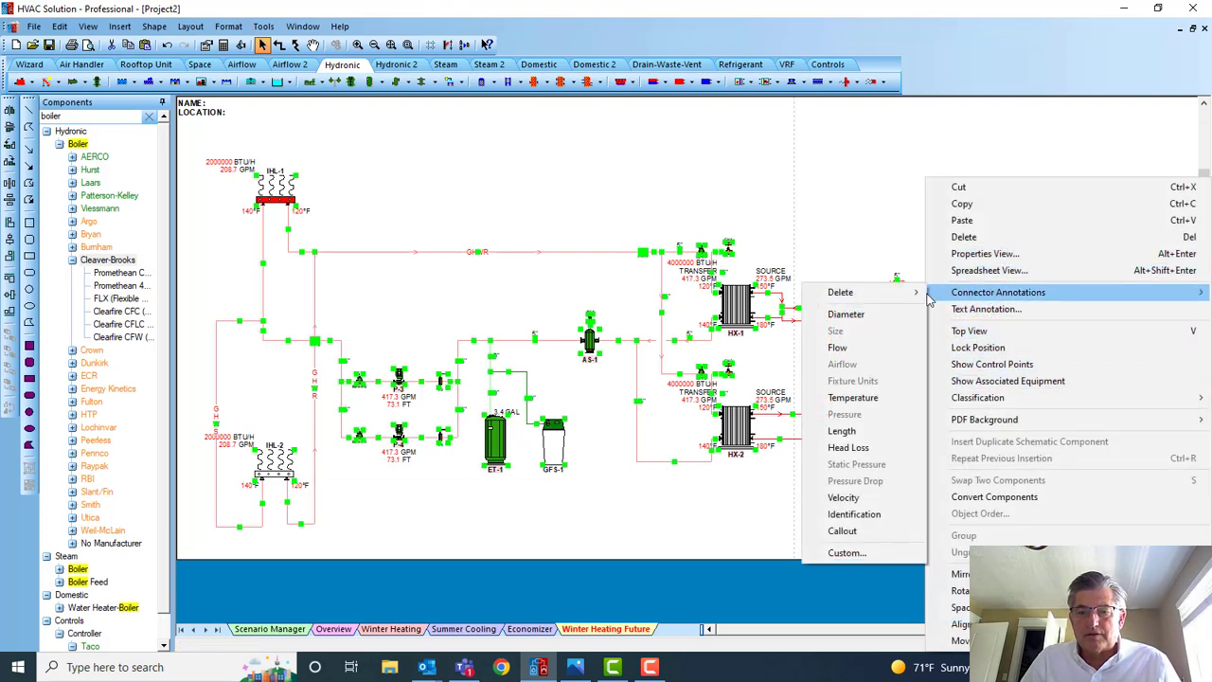
pyautogui.click(906, 314)
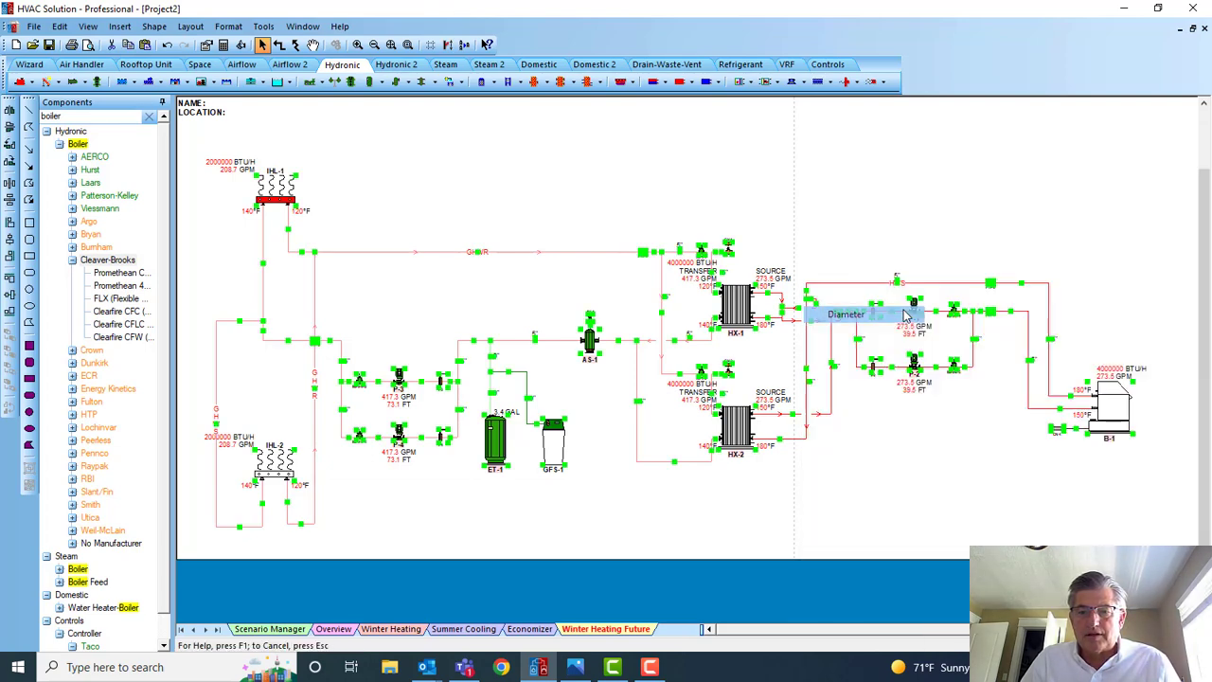
pyautogui.click(701, 504)
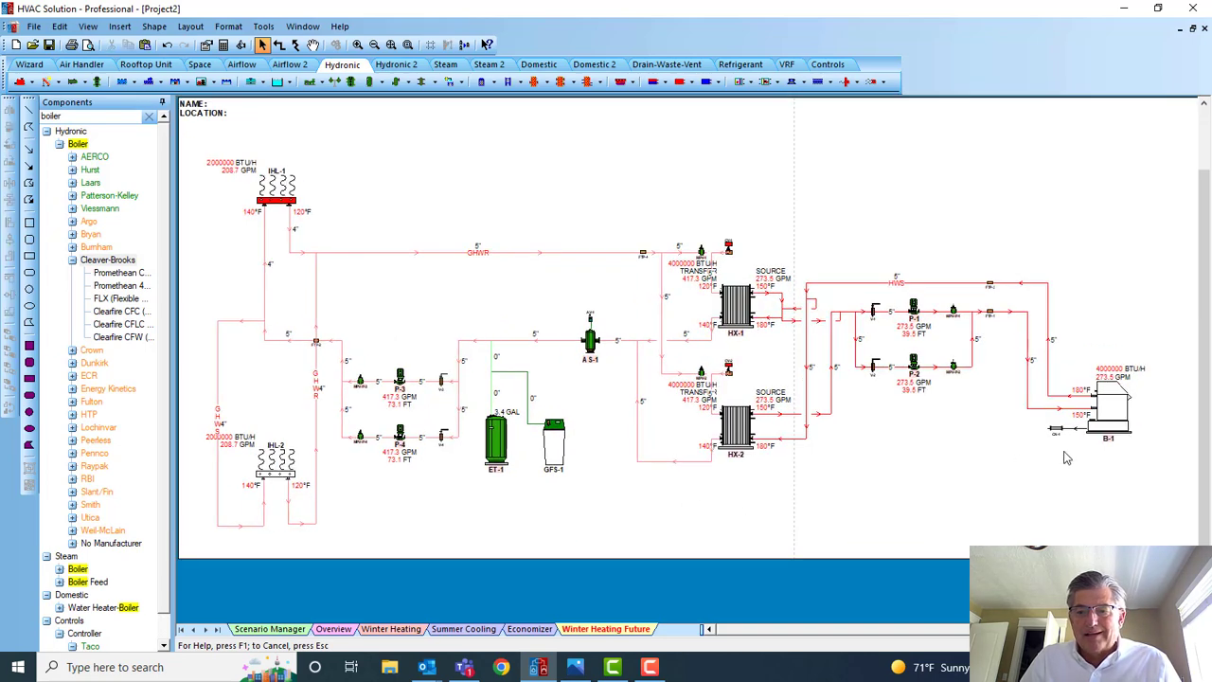
# In the Winter Heating Future scenario, set the source-side temperature change of heat exchangers HX-1 and HX-2 to -50°F.
pyautogui.scroll(1, 1076, 447)
pyautogui.click(1099, 409)
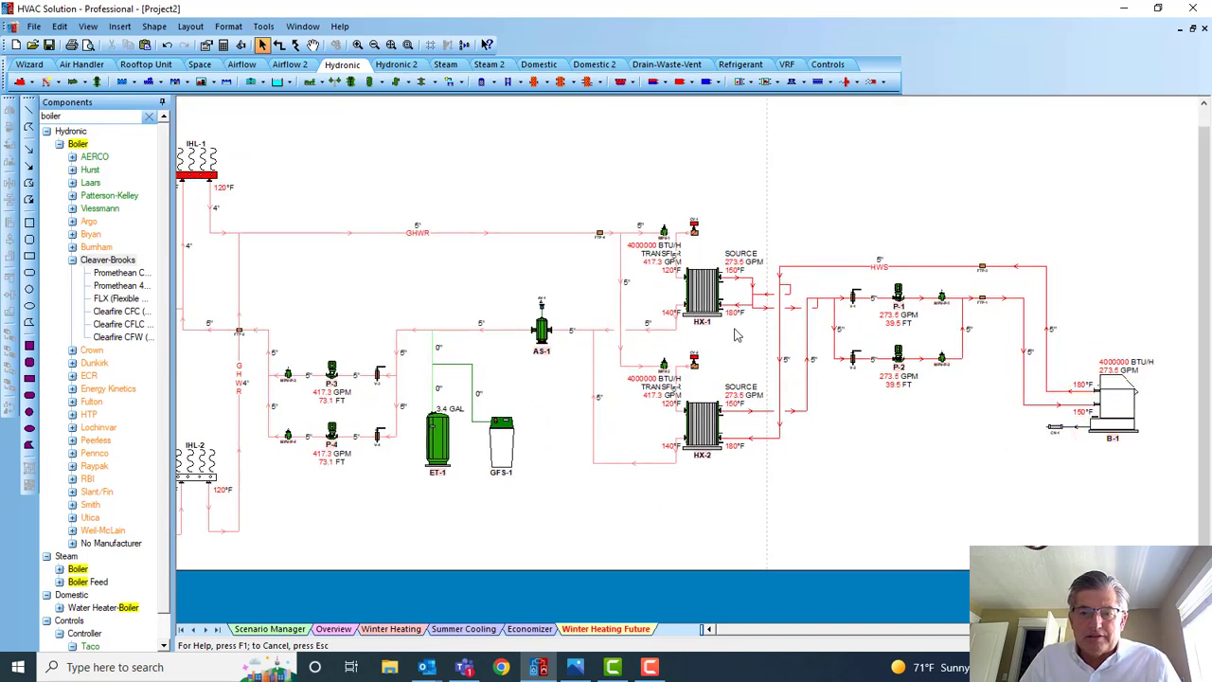
pyautogui.click(706, 433)
pyautogui.doubleClick(705, 434)
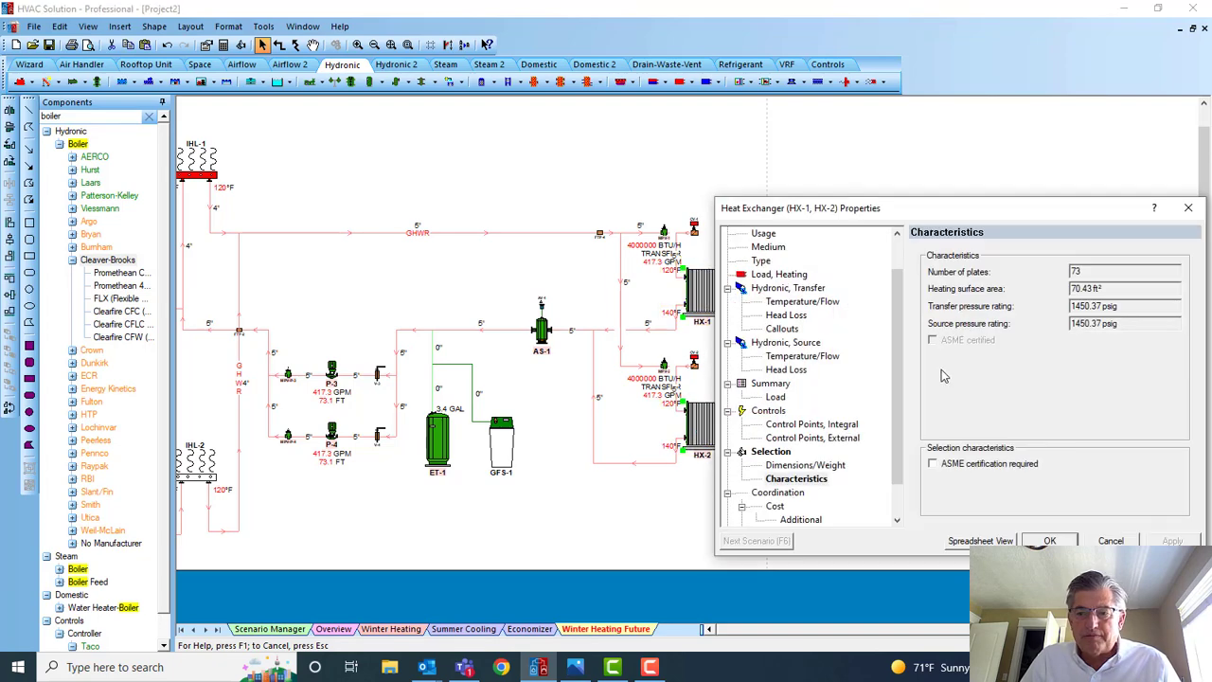
pyautogui.click(792, 348)
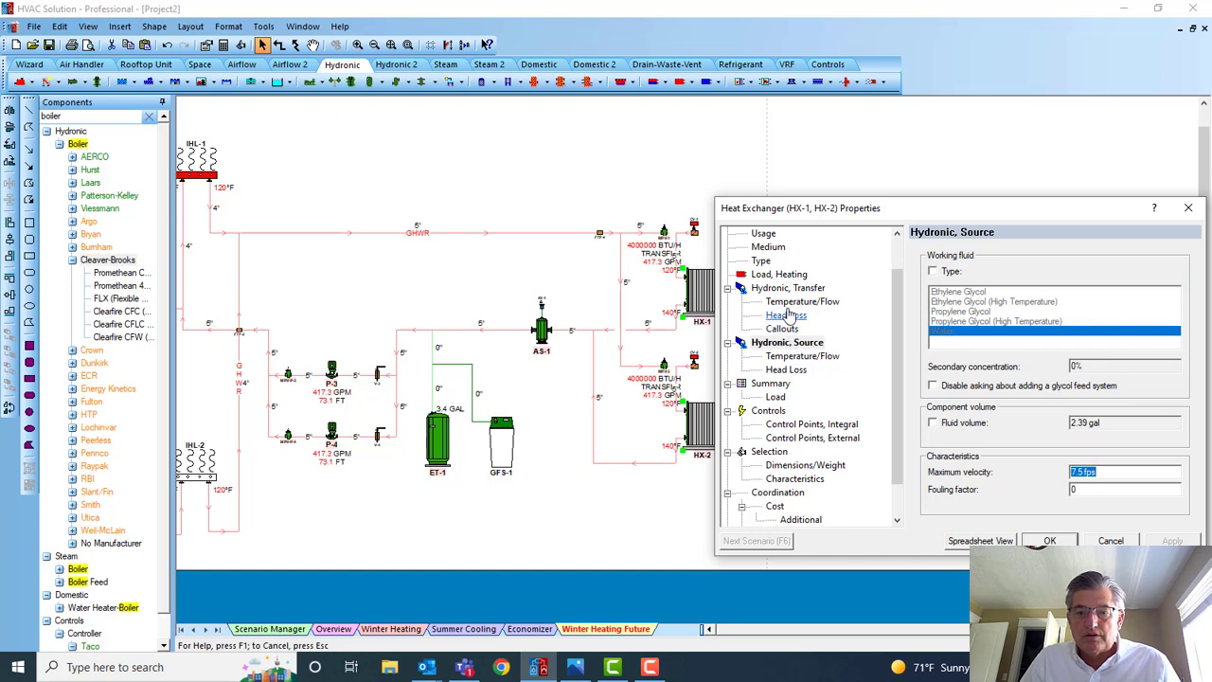
pyautogui.click(789, 276)
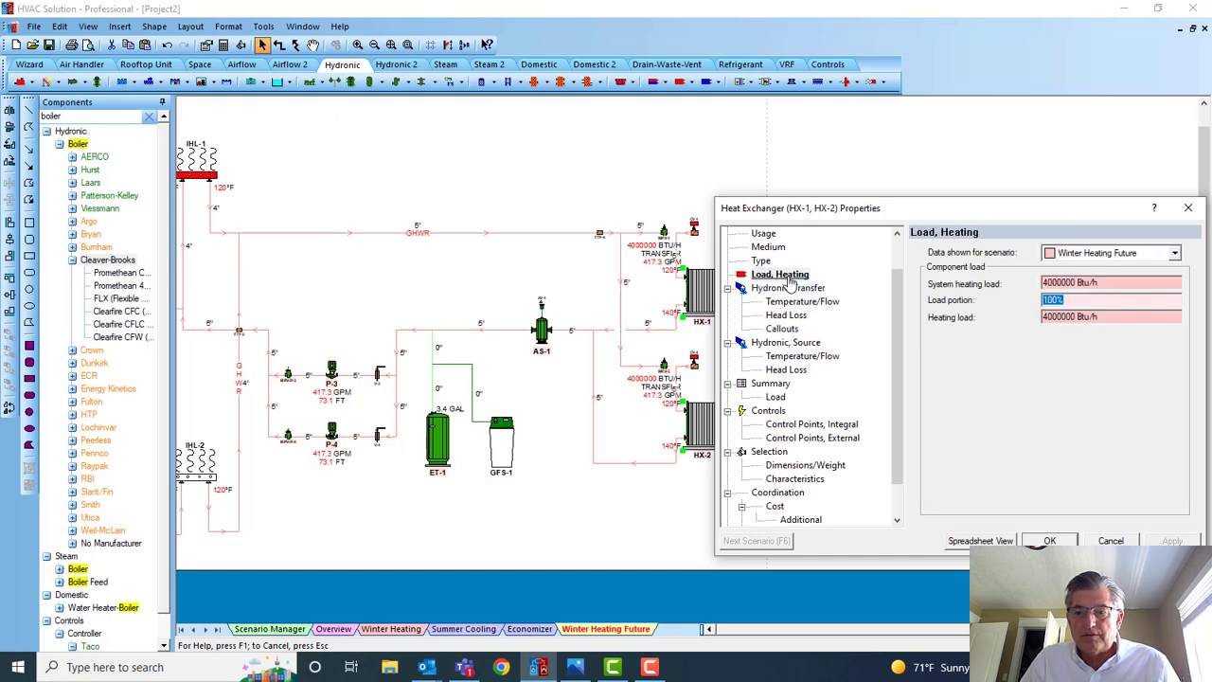
pyautogui.click(785, 289)
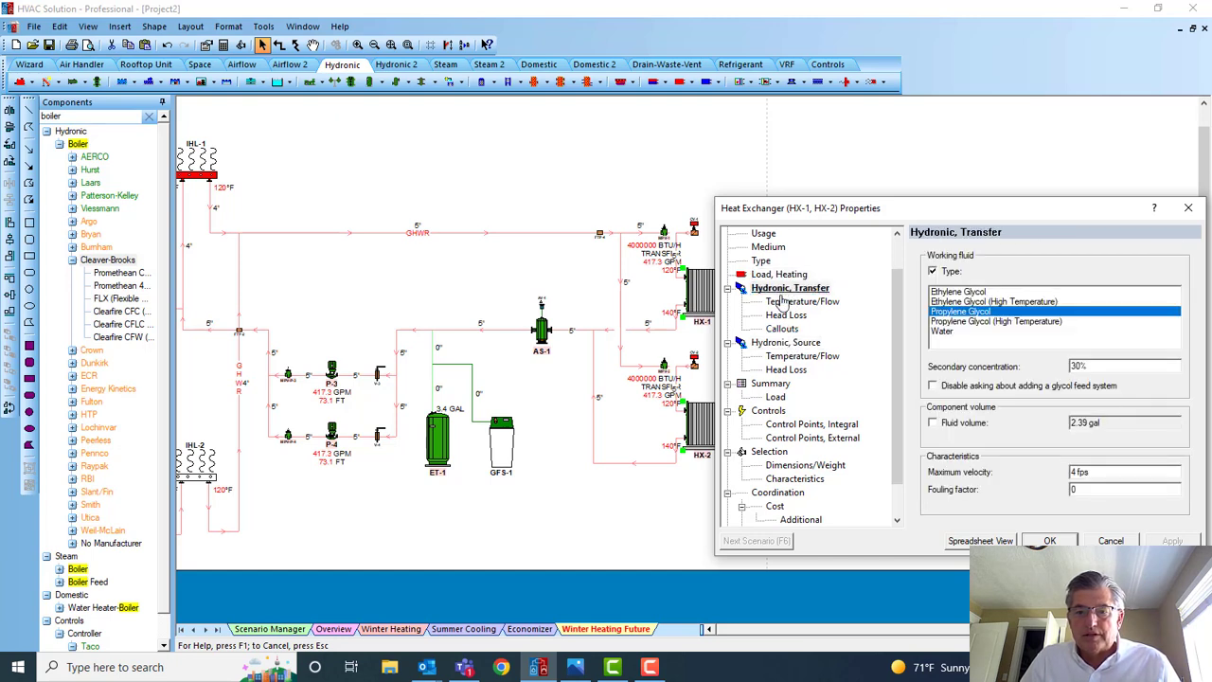
pyautogui.click(792, 345)
pyautogui.click(796, 357)
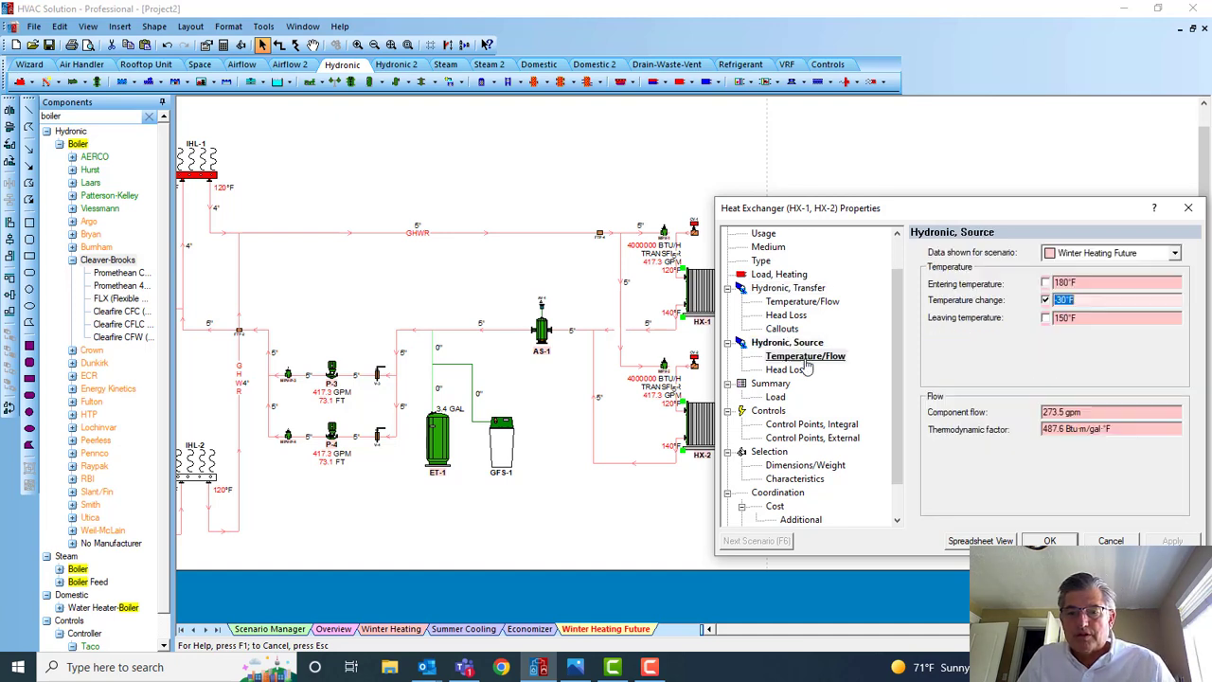
pyautogui.click(1062, 299)
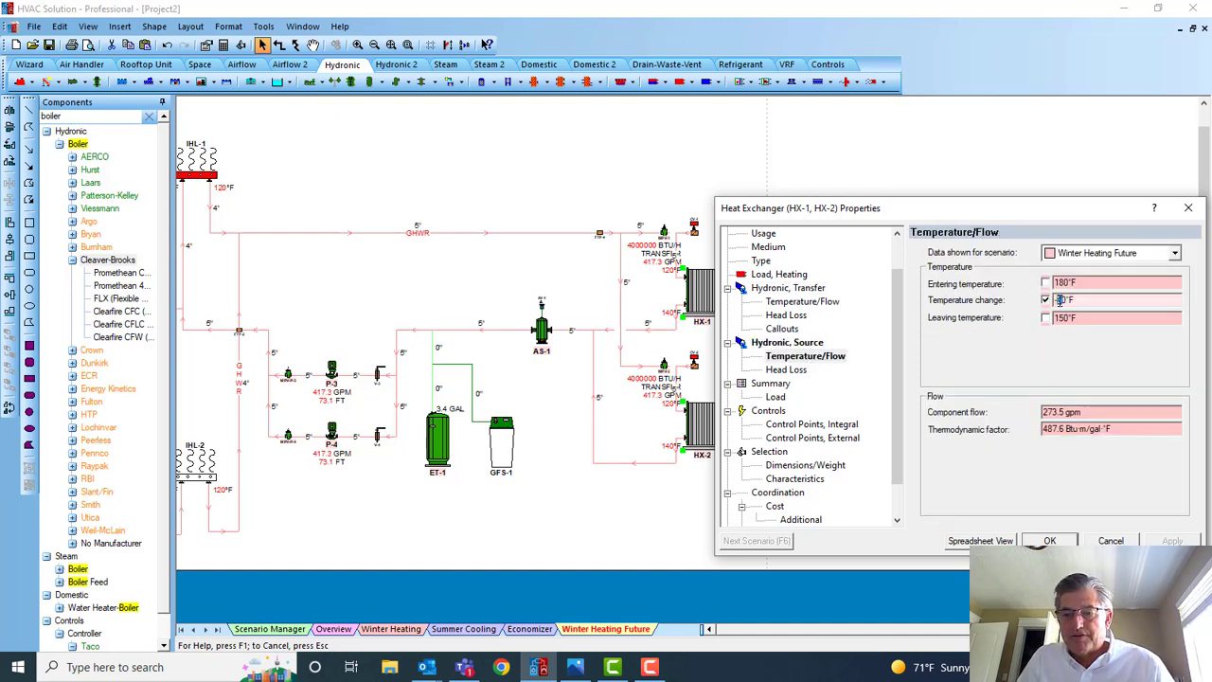
pyautogui.write('5')
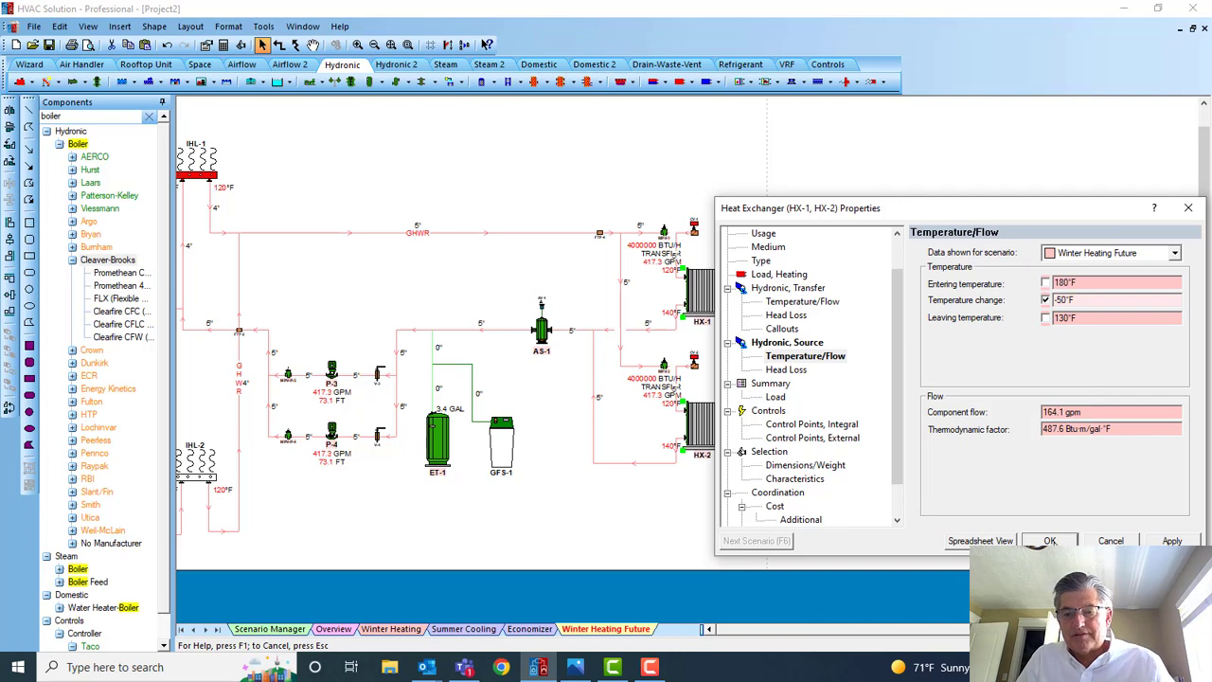
pyautogui.click(1049, 540)
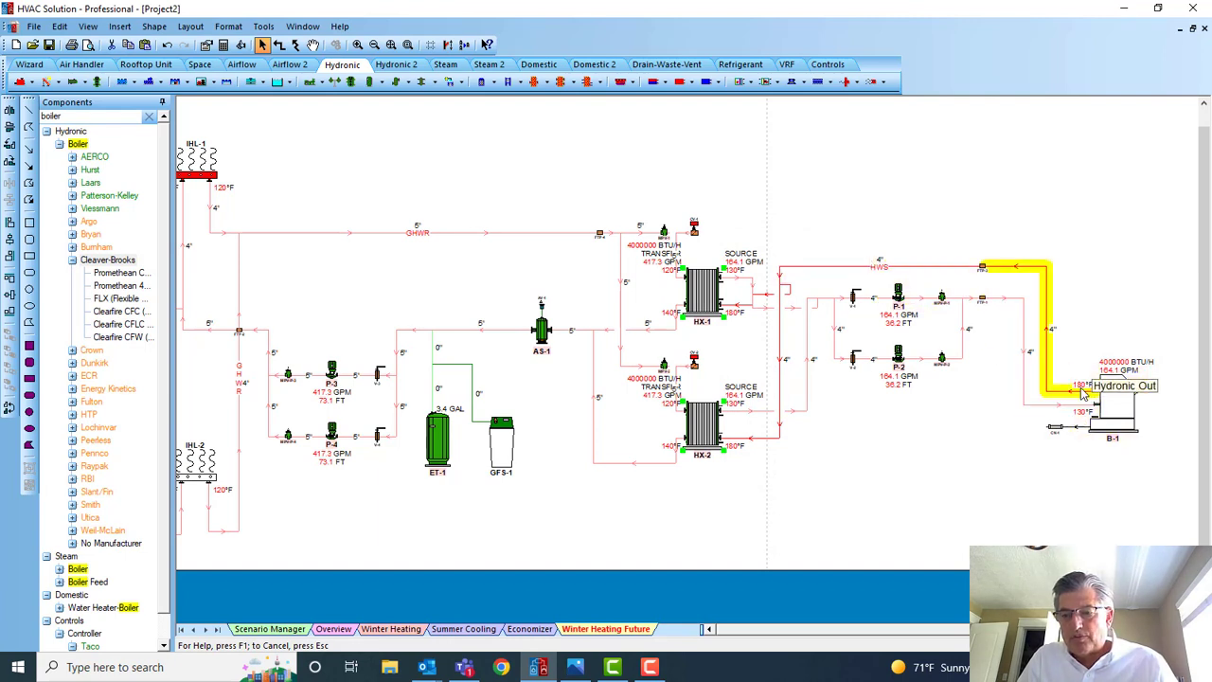
pyautogui.click(1055, 460)
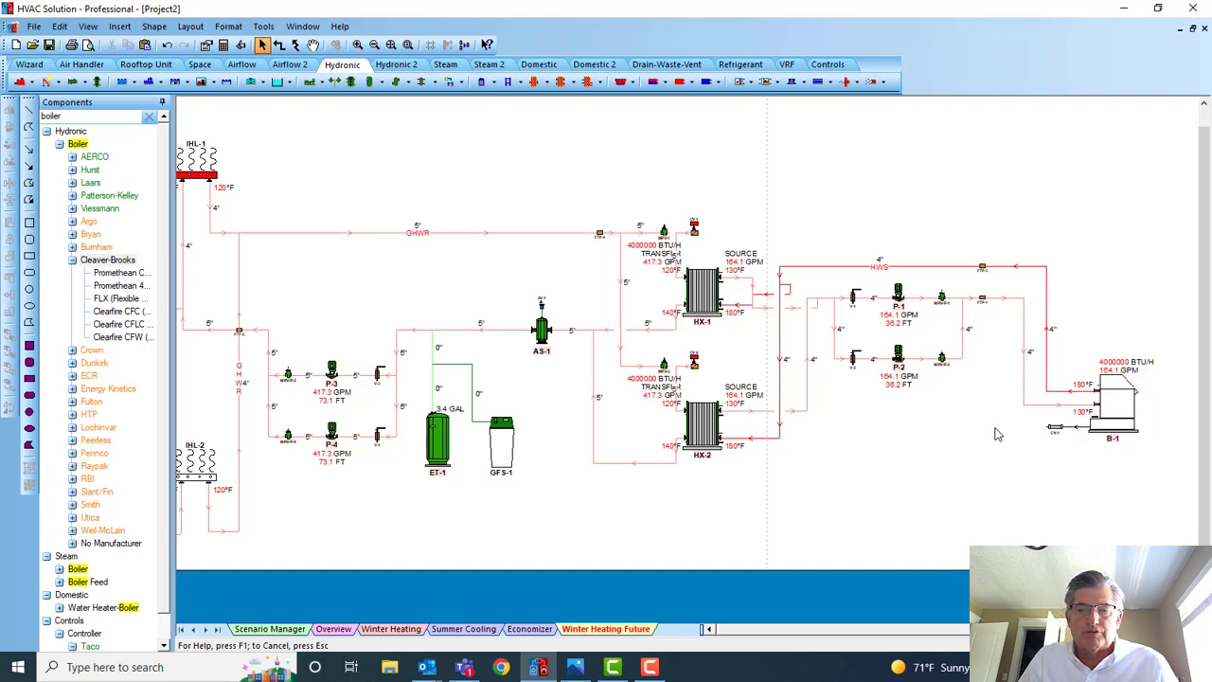
# Open the project's coordination file options.
pyautogui.scroll(-1, 995, 427)
pyautogui.scroll(-2, 701, 494)
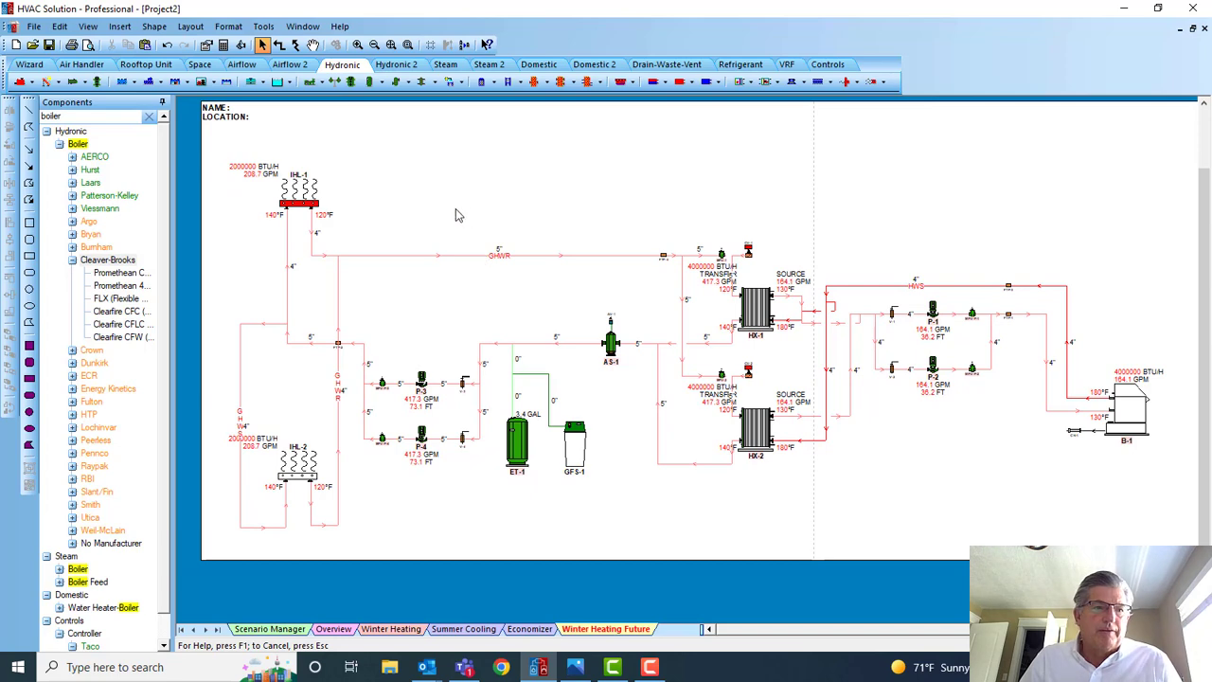
pyautogui.hscroll(1, 454, 214)
pyautogui.click(38, 26)
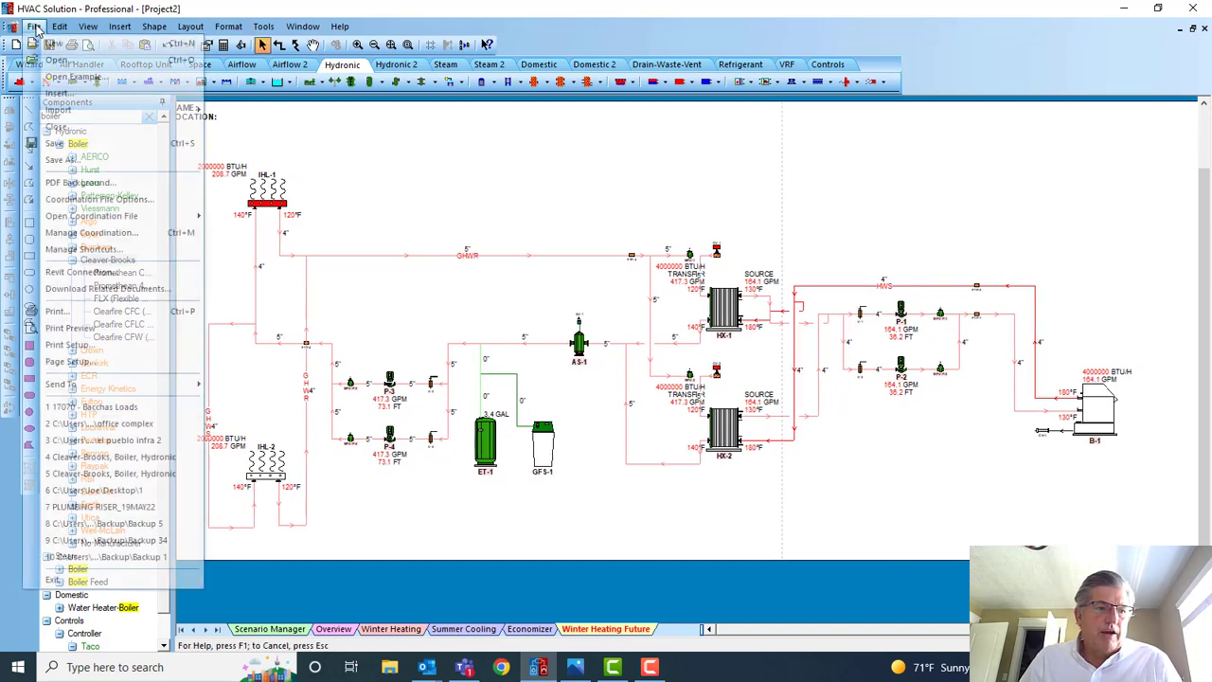
pyautogui.click(80, 201)
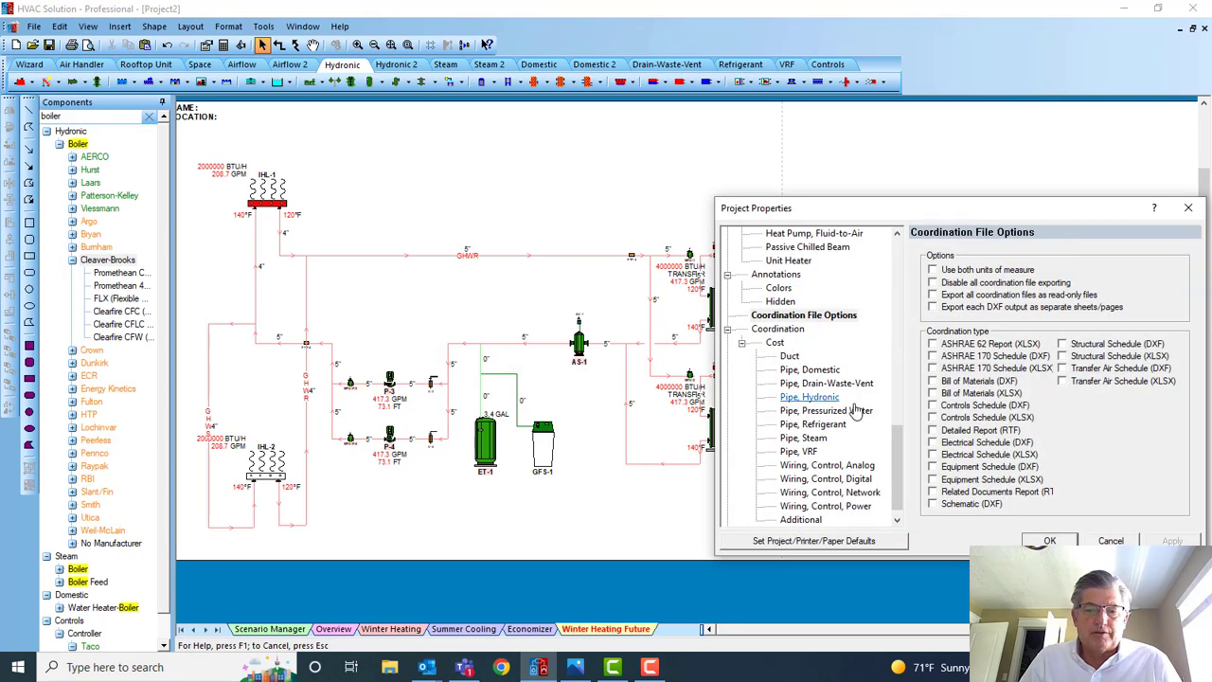